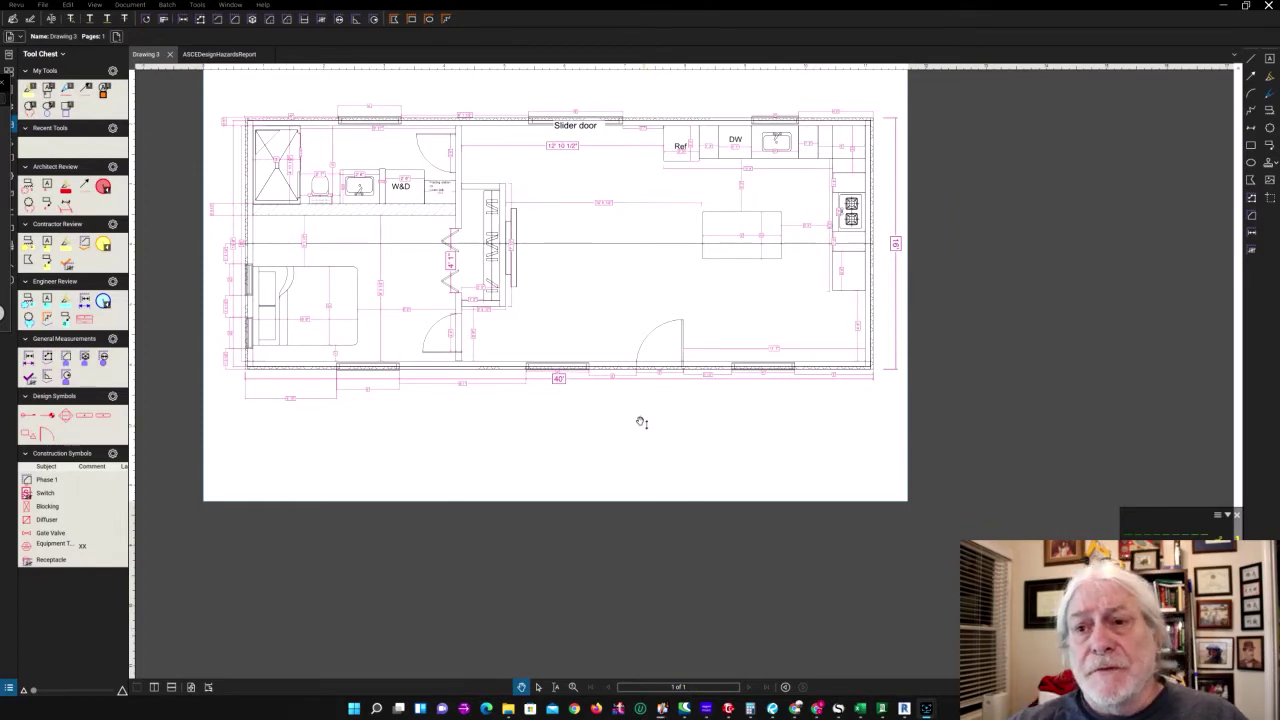
Step: Pan the dimensioned container floor plan slightly down and to the right in Bluebeam Revu
mouse_move(636, 419)
mouse_down()
mouse_move(709, 457)
mouse_move(712, 487)
mouse_up()
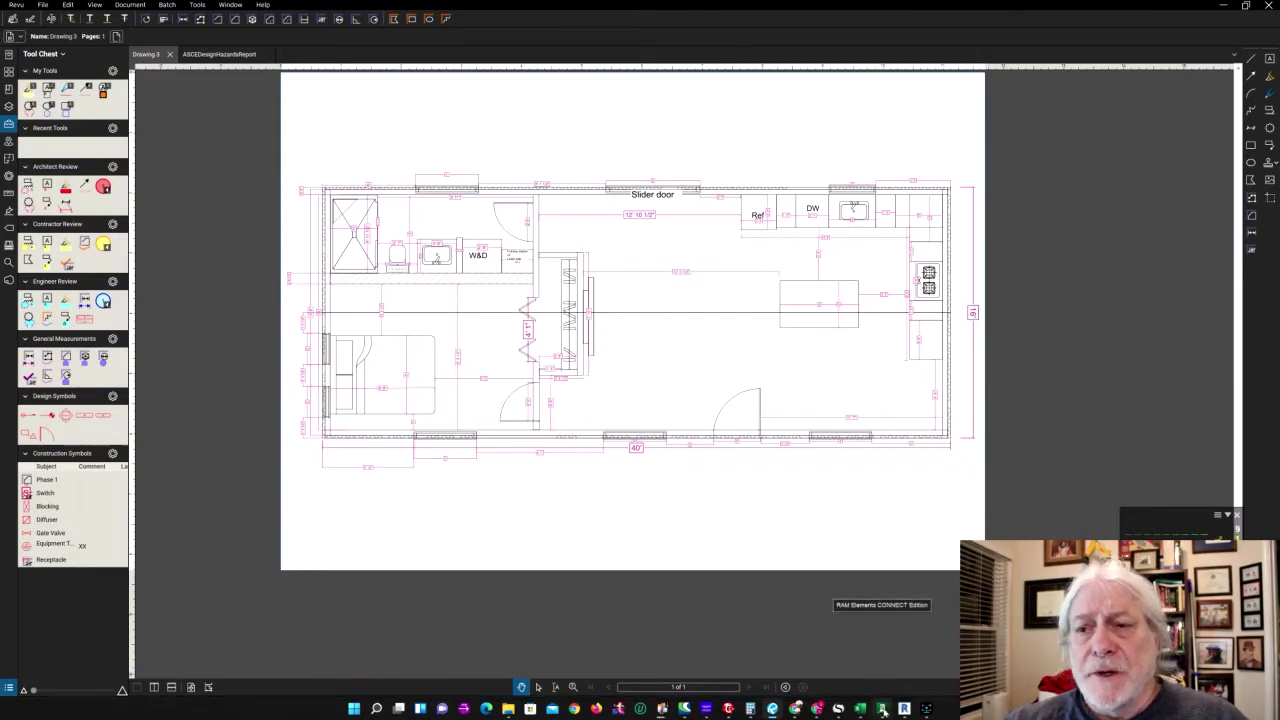
Step: In RAM Elements, orbit and zoom into the container wireframe, then turn on rendered member display
click(882, 709)
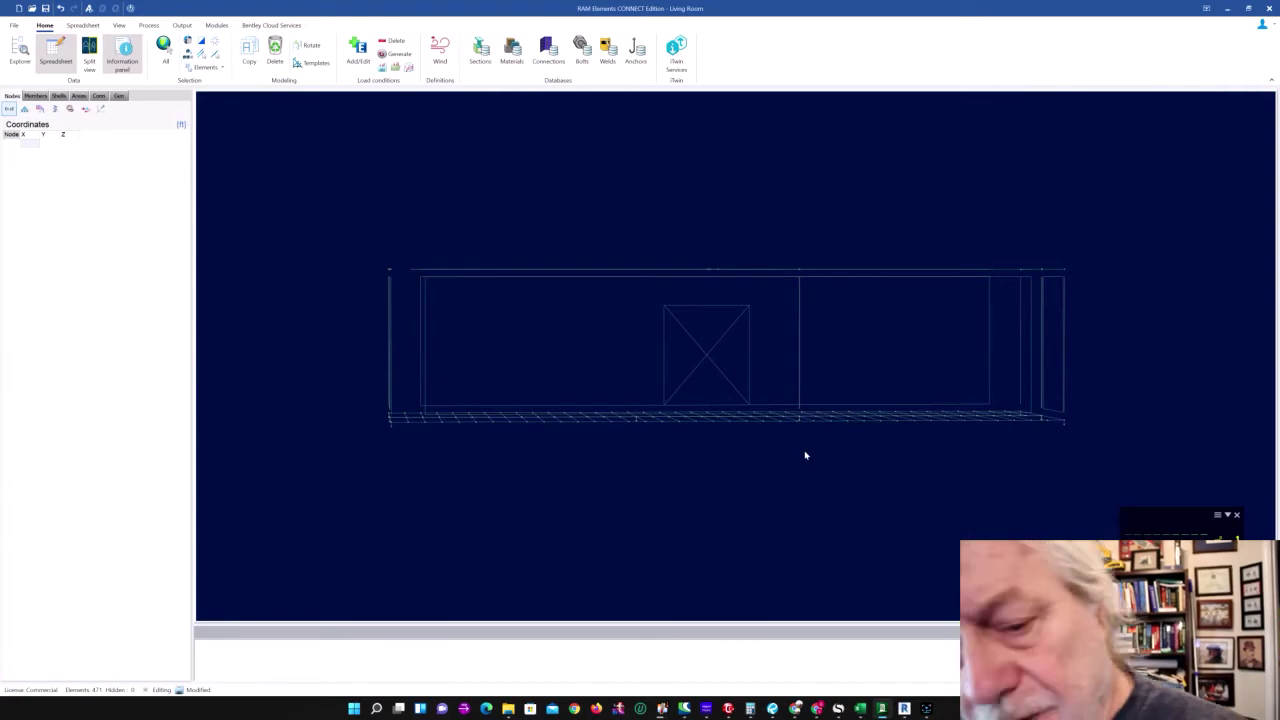
middle_drag(803, 449, 797, 371)
scroll(792, 379, up, 2)
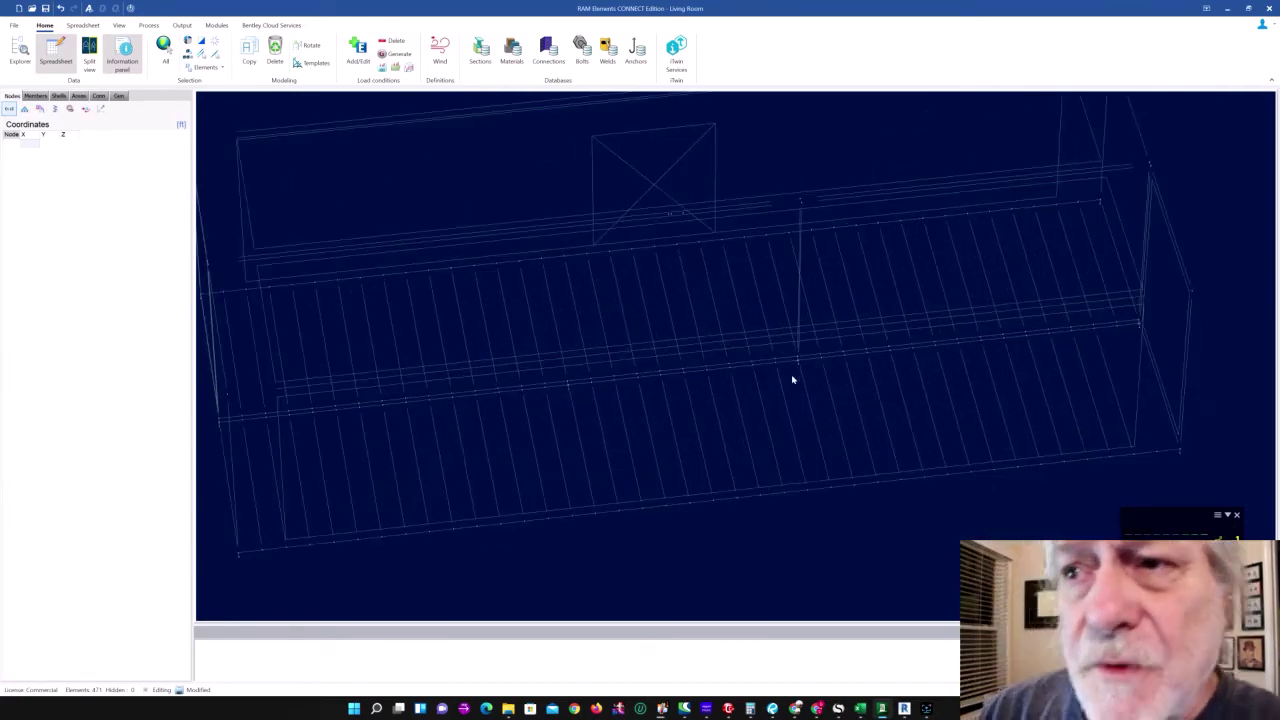
scroll(792, 379, down, 2)
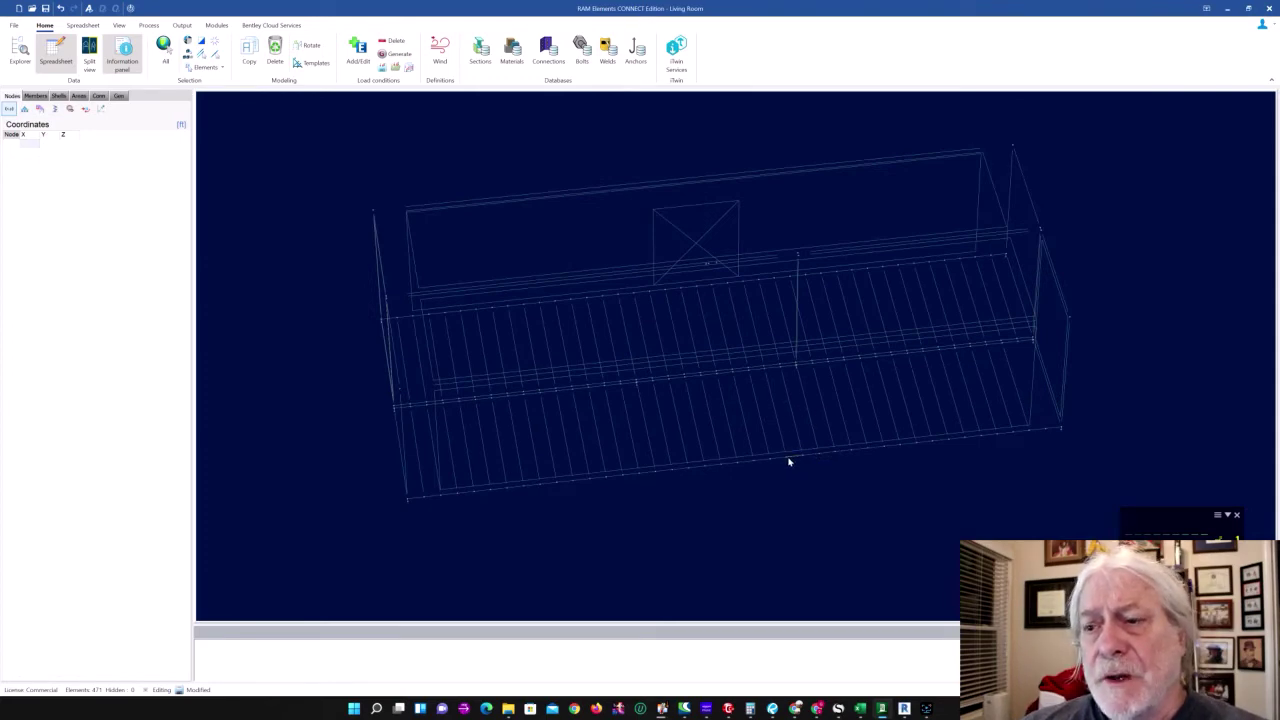
scroll(786, 465, up, 3)
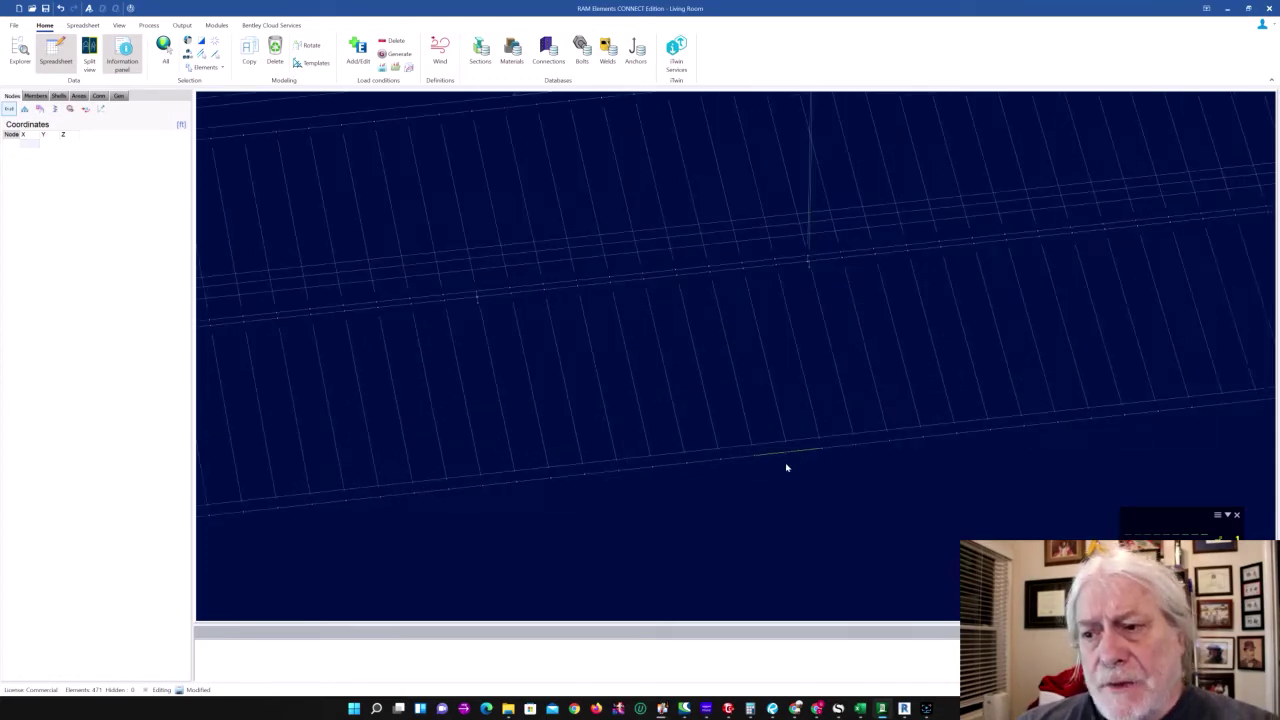
scroll(786, 468, up, 2)
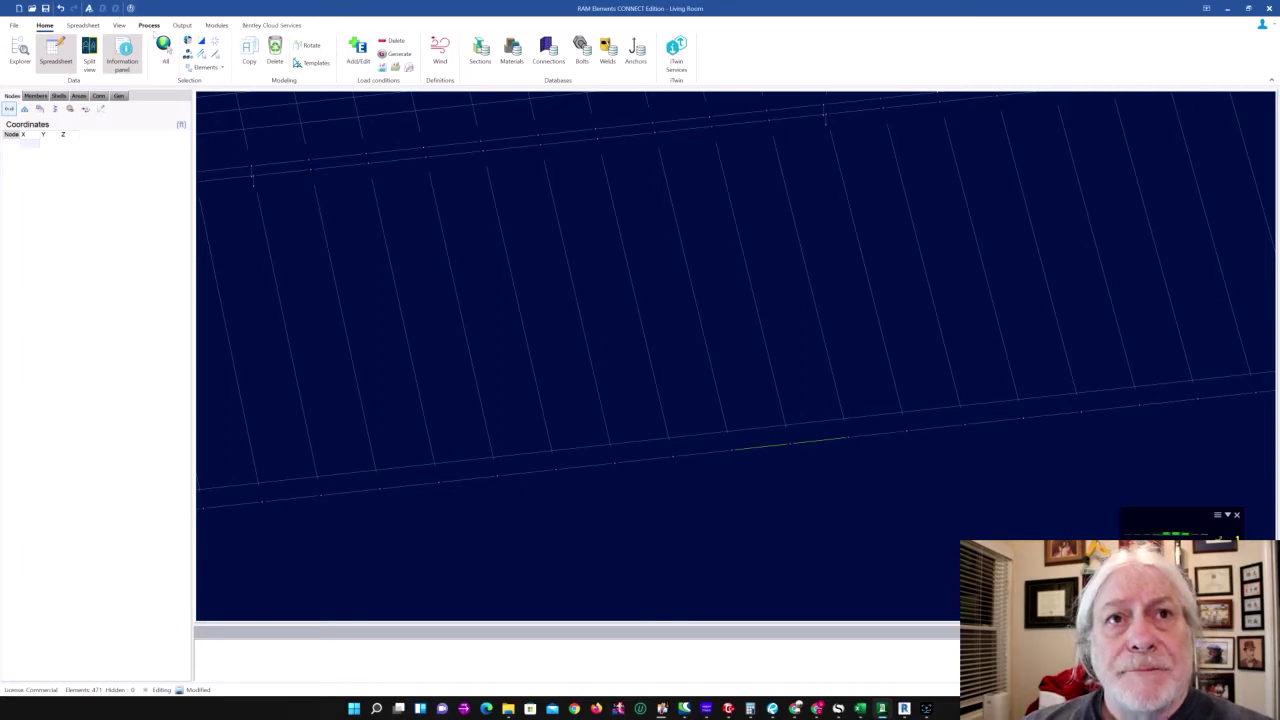
click(119, 25)
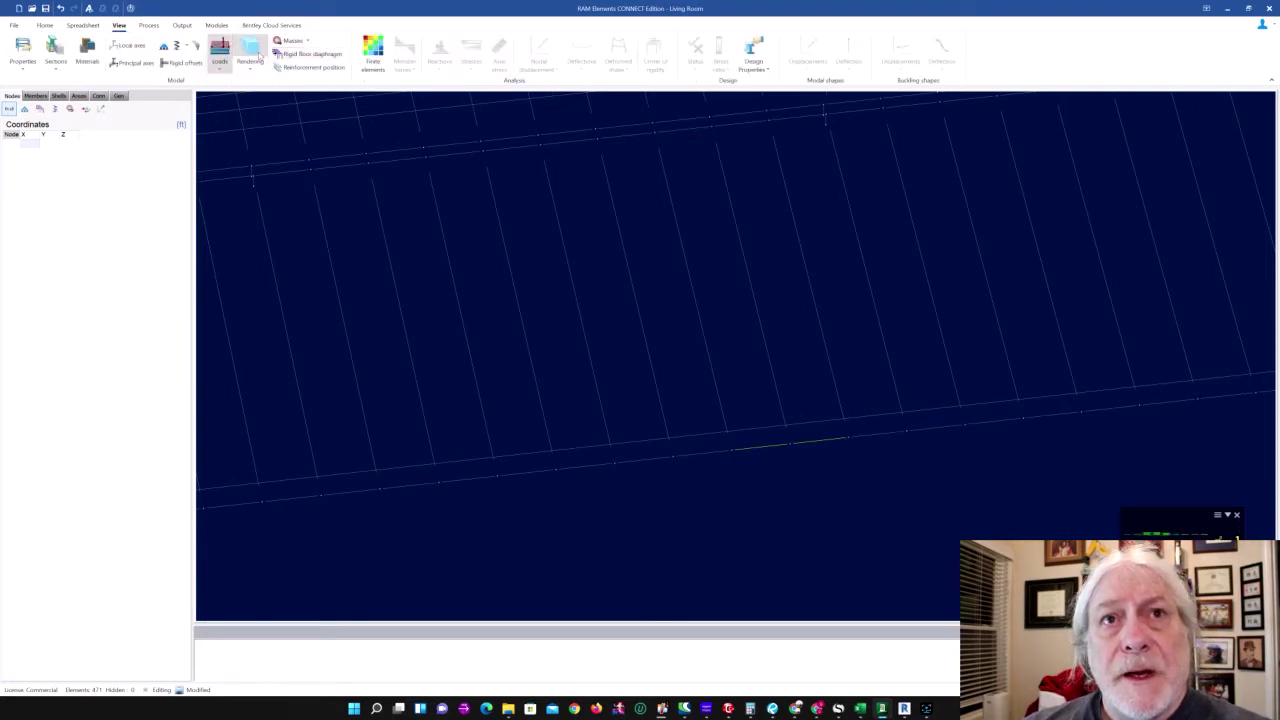
click(250, 55)
Step: Pan and zoom the view around the rendered beam
scroll(694, 377, up, 3)
middle_drag(737, 420, 569, 375)
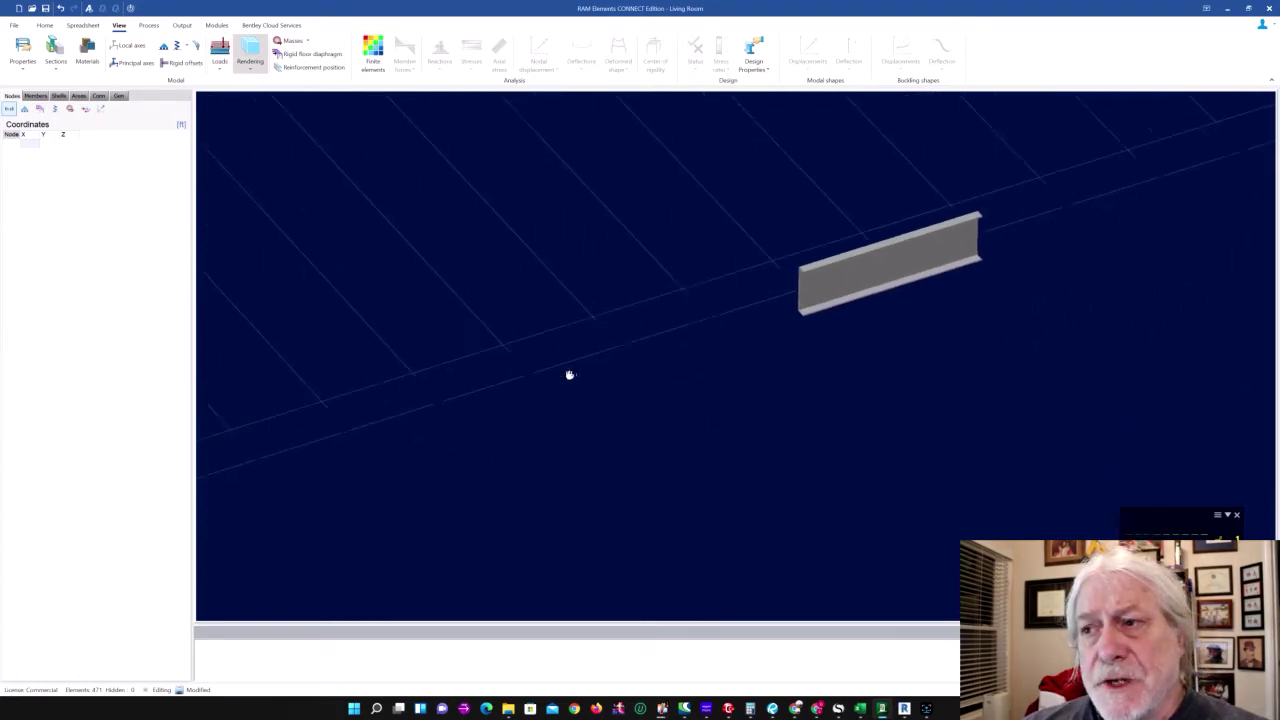
scroll(569, 376, down, 6)
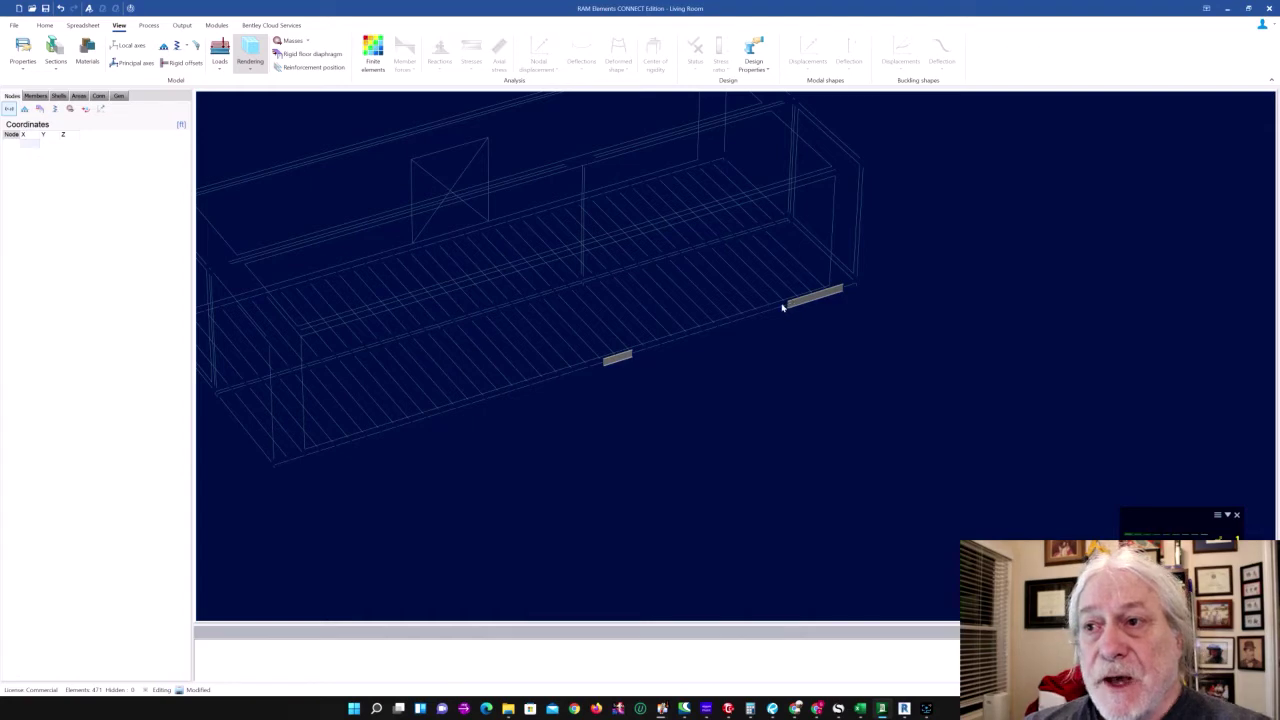
scroll(780, 312, up, 5)
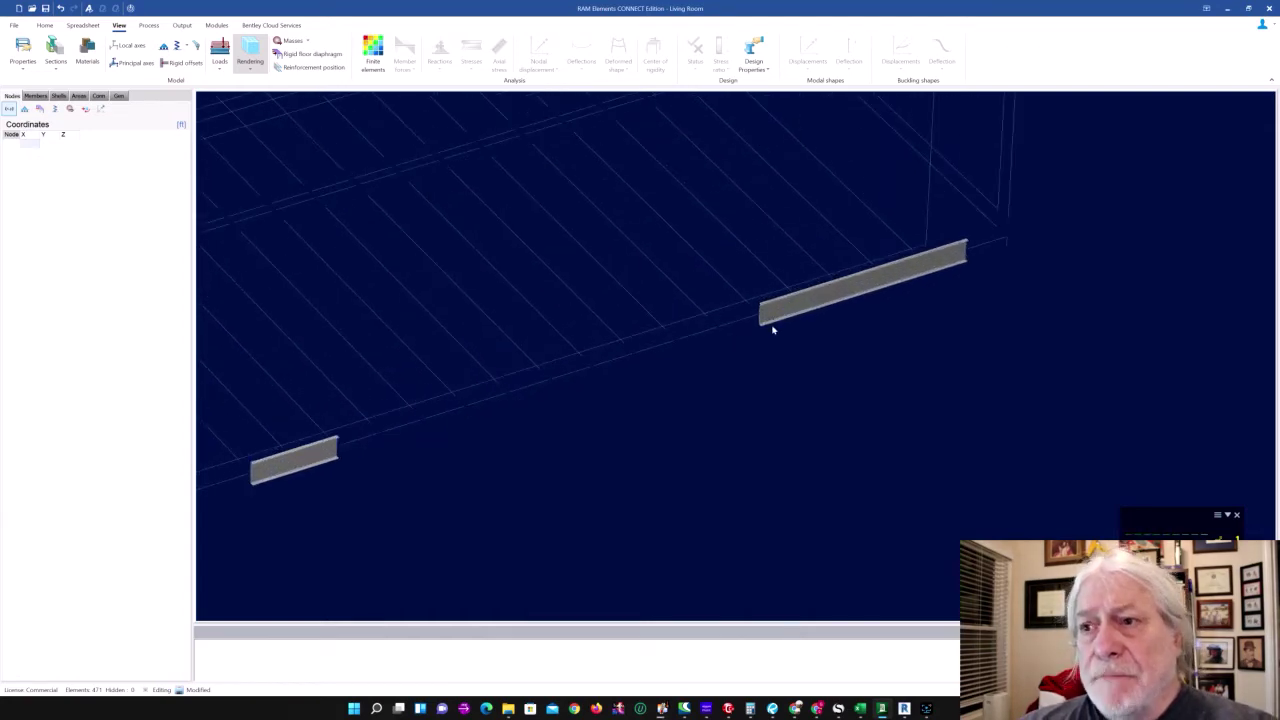
scroll(776, 325, down, 1)
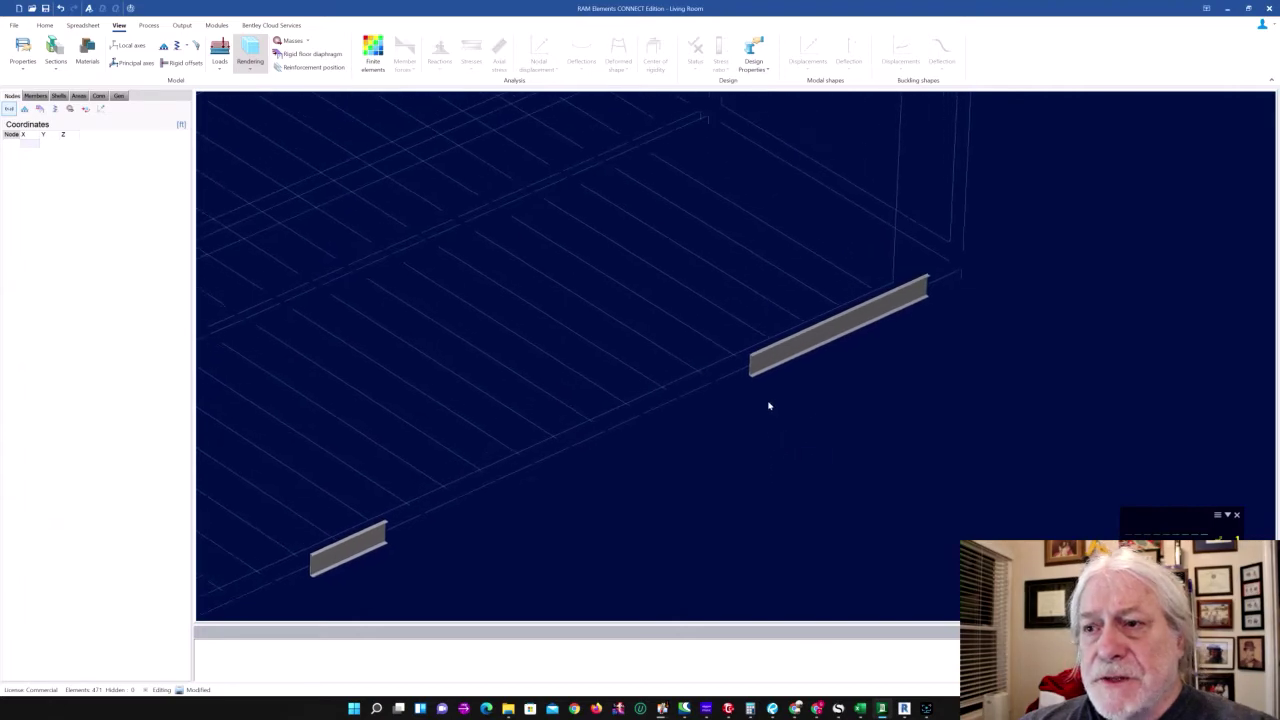
scroll(750, 366, up, 3)
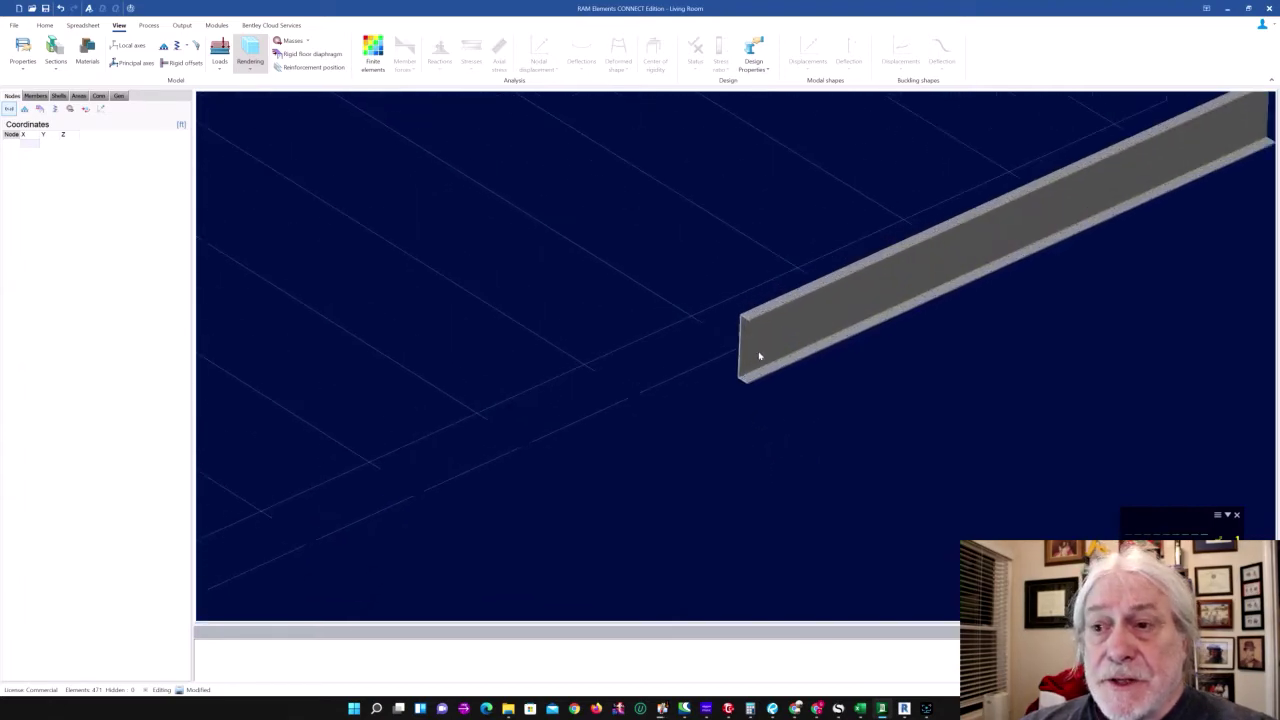
scroll(759, 356, down, 3)
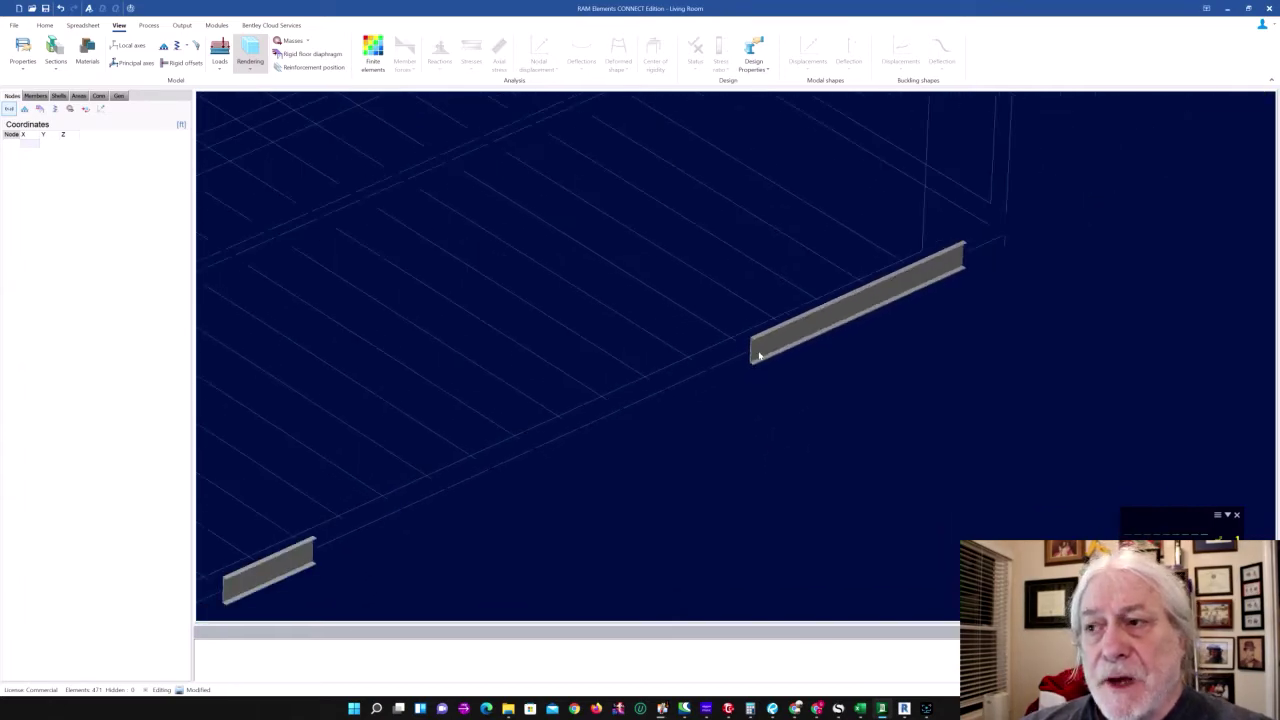
scroll(759, 356, down, 3)
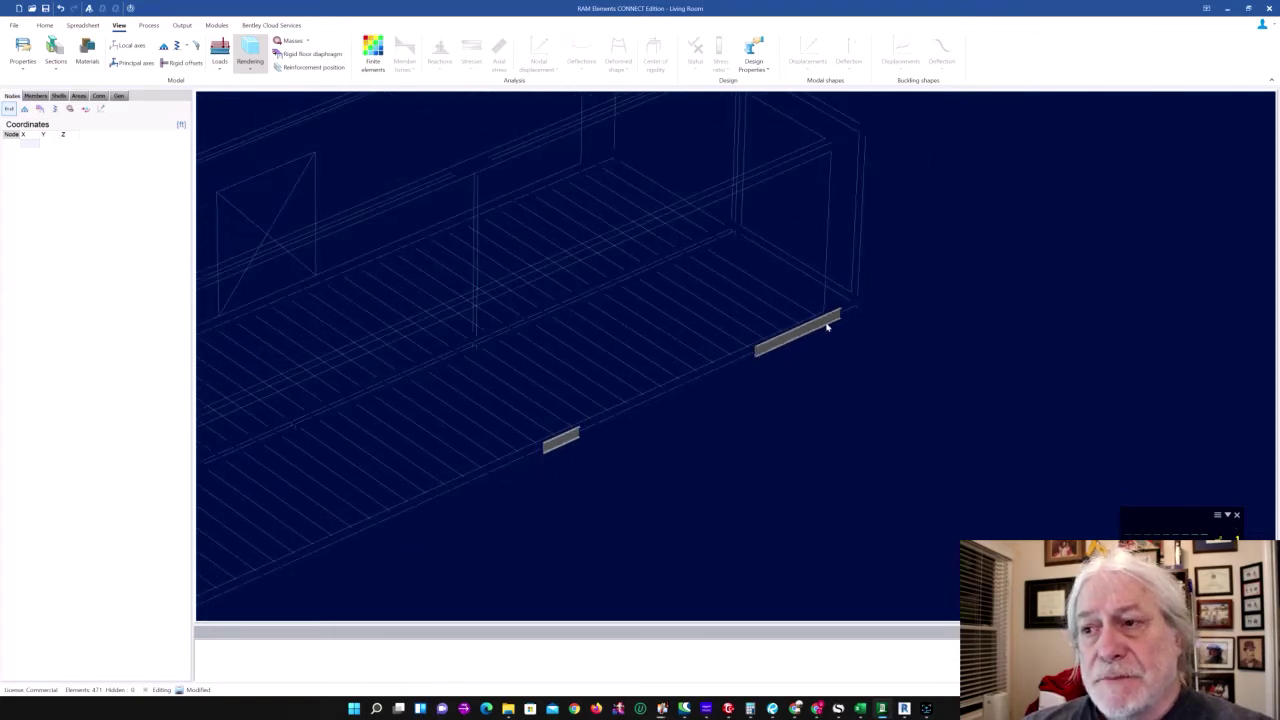
Step: Select the vertical corner column and orbit and zoom to inspect its solid steel section
click(859, 277)
middle_drag(859, 277, 863, 286)
scroll(863, 286, up, 8)
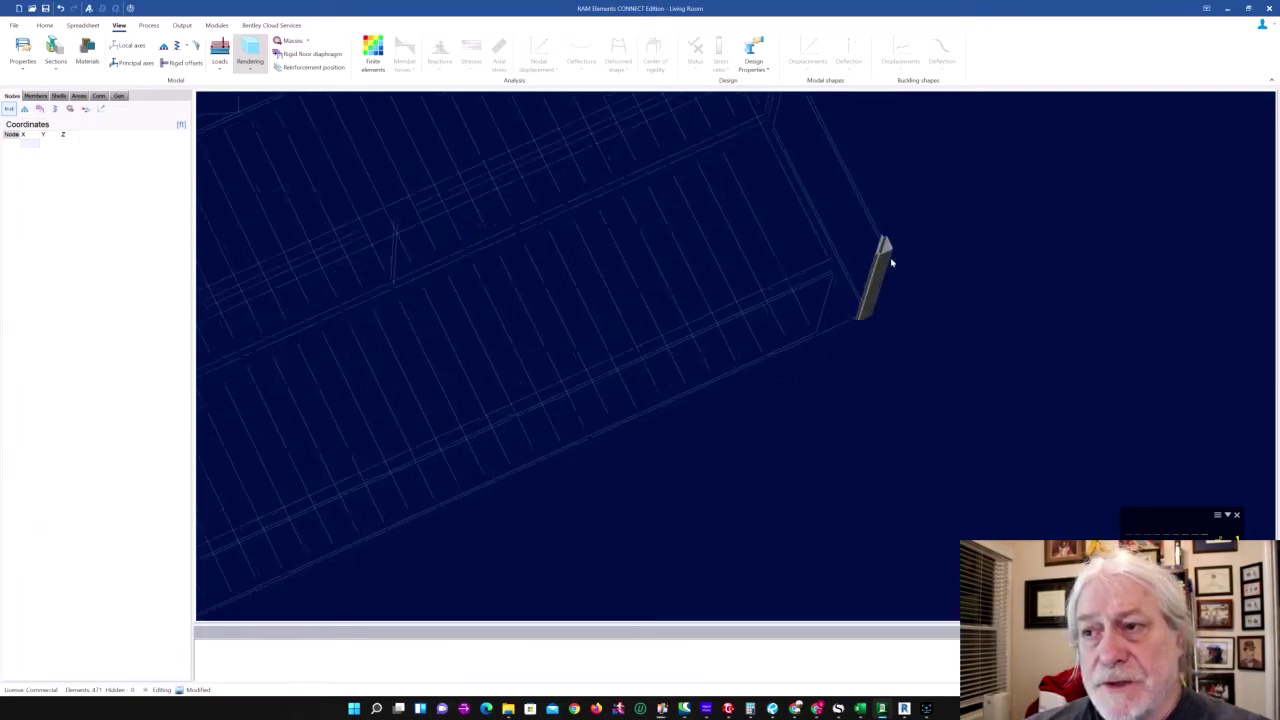
scroll(837, 324, up, 2)
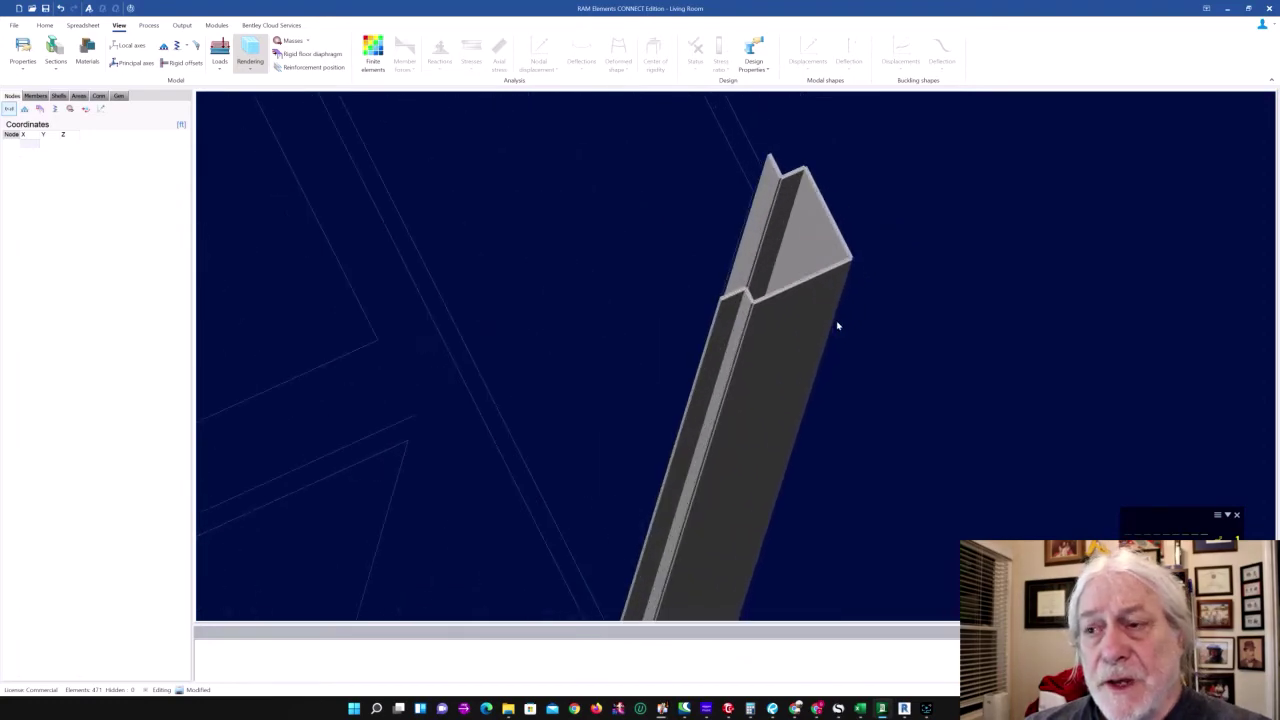
scroll(838, 325, down, 6)
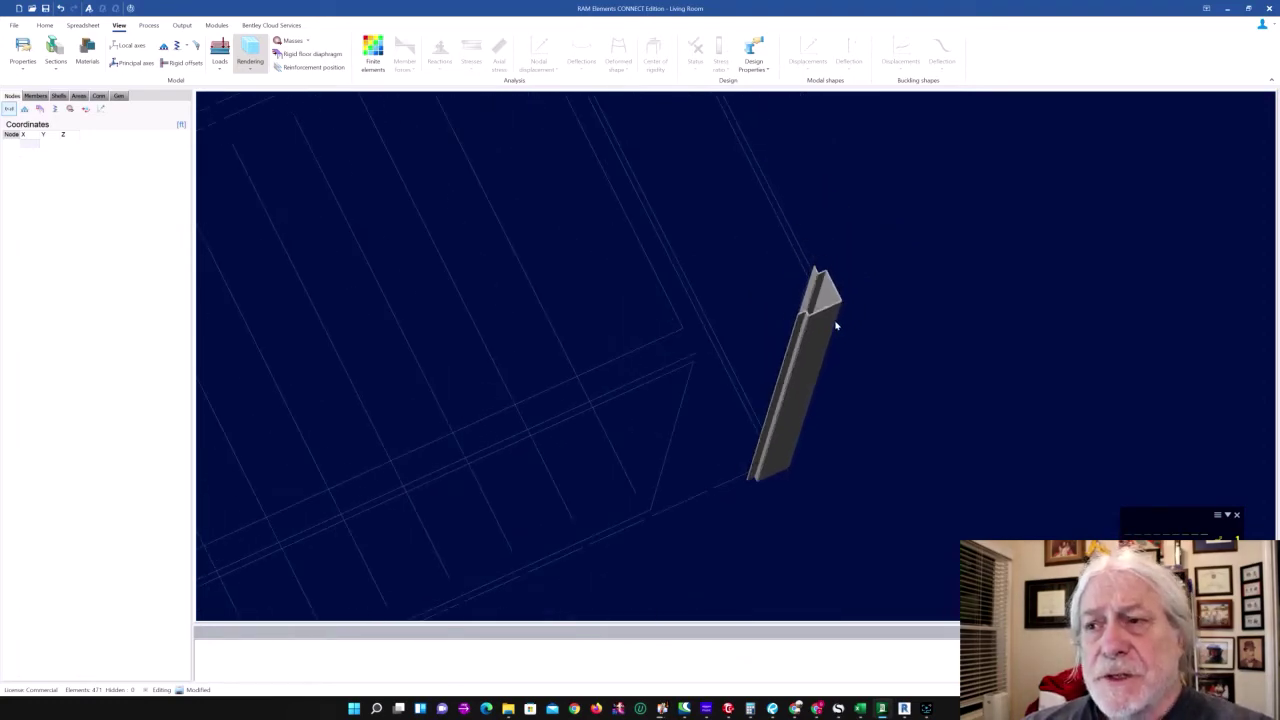
scroll(900, 346, down, 2)
scroll(900, 346, down, 1)
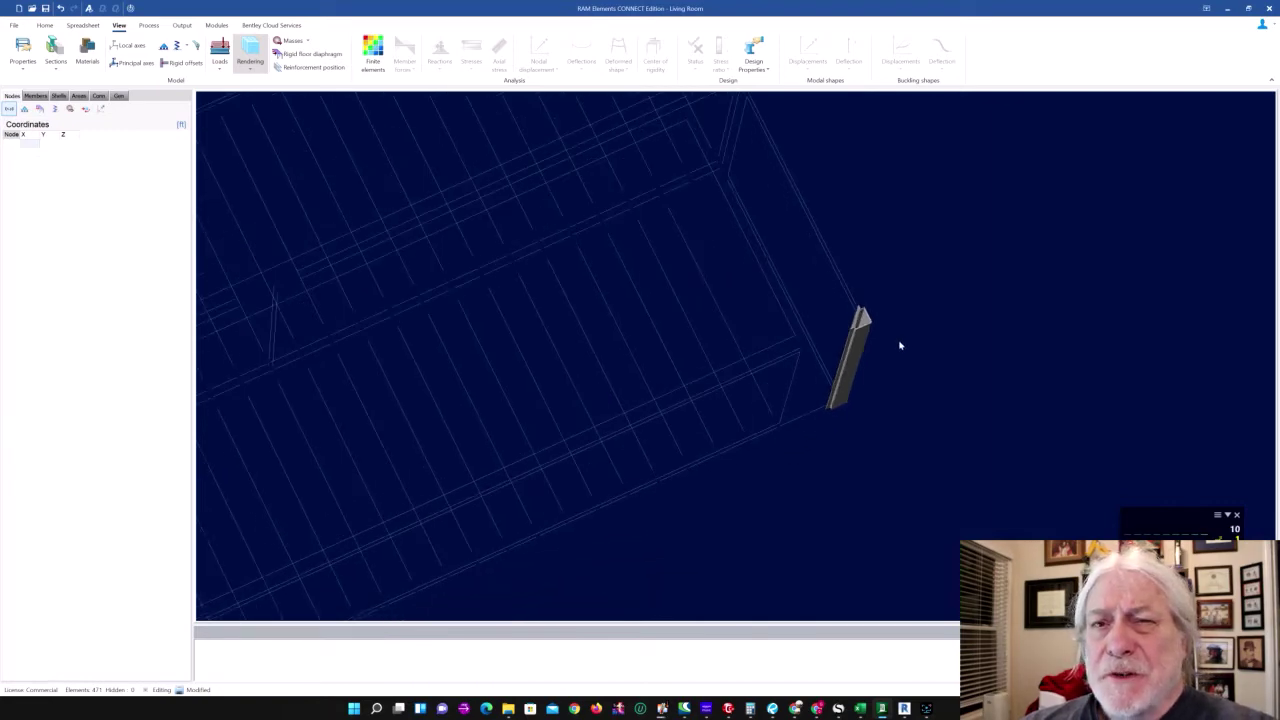
scroll(900, 346, down, 2)
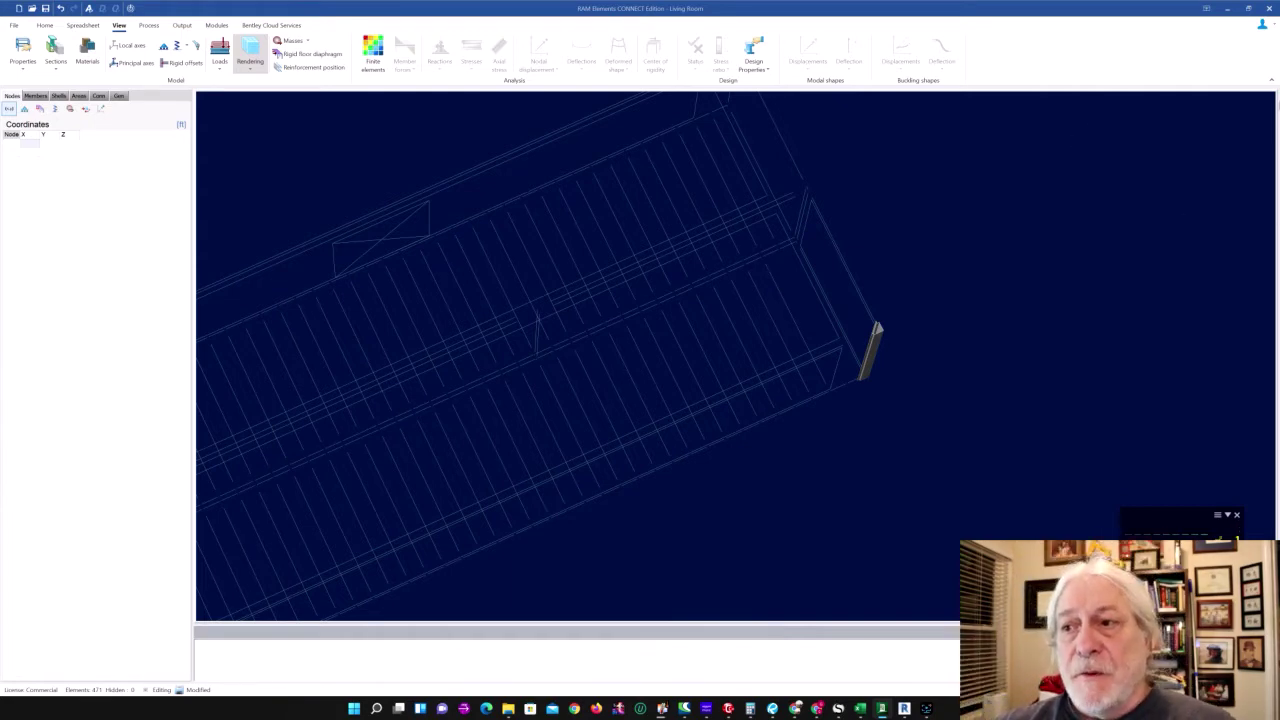
Step: Select the shared middle wall frame between the two containers and view it from the front
scroll(1274, 72, down, 2)
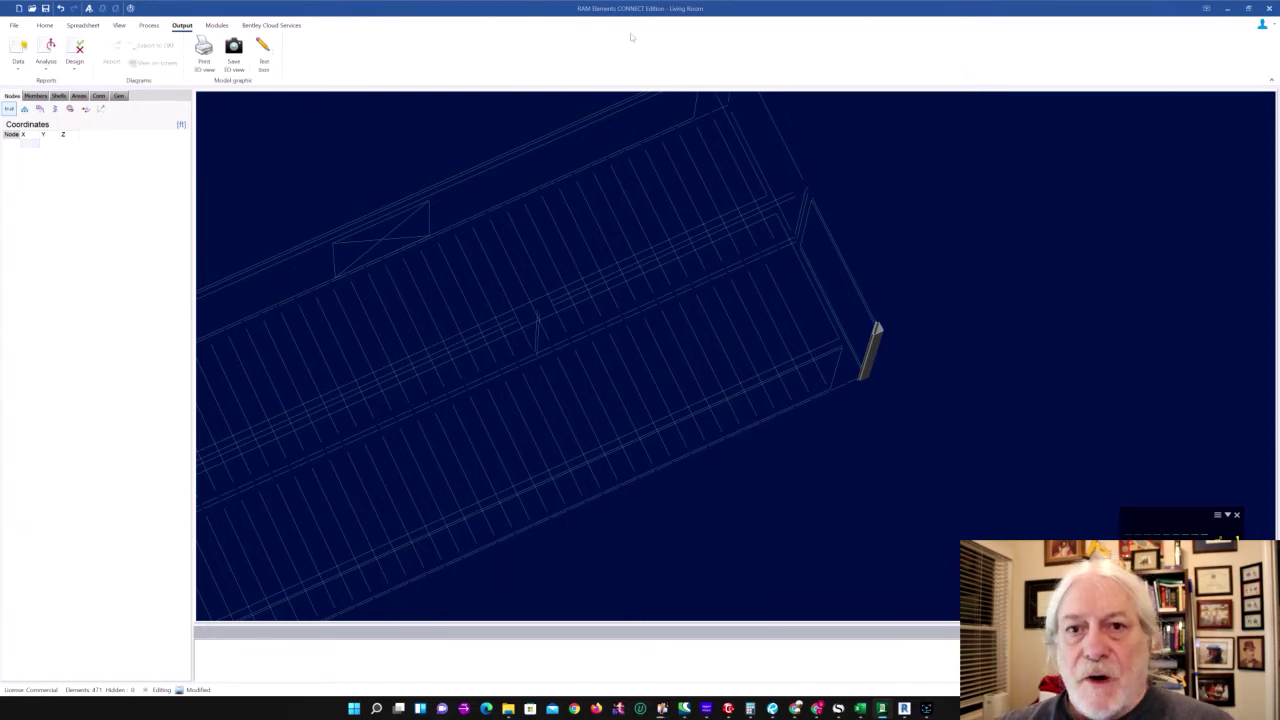
scroll(624, 210, down, 3)
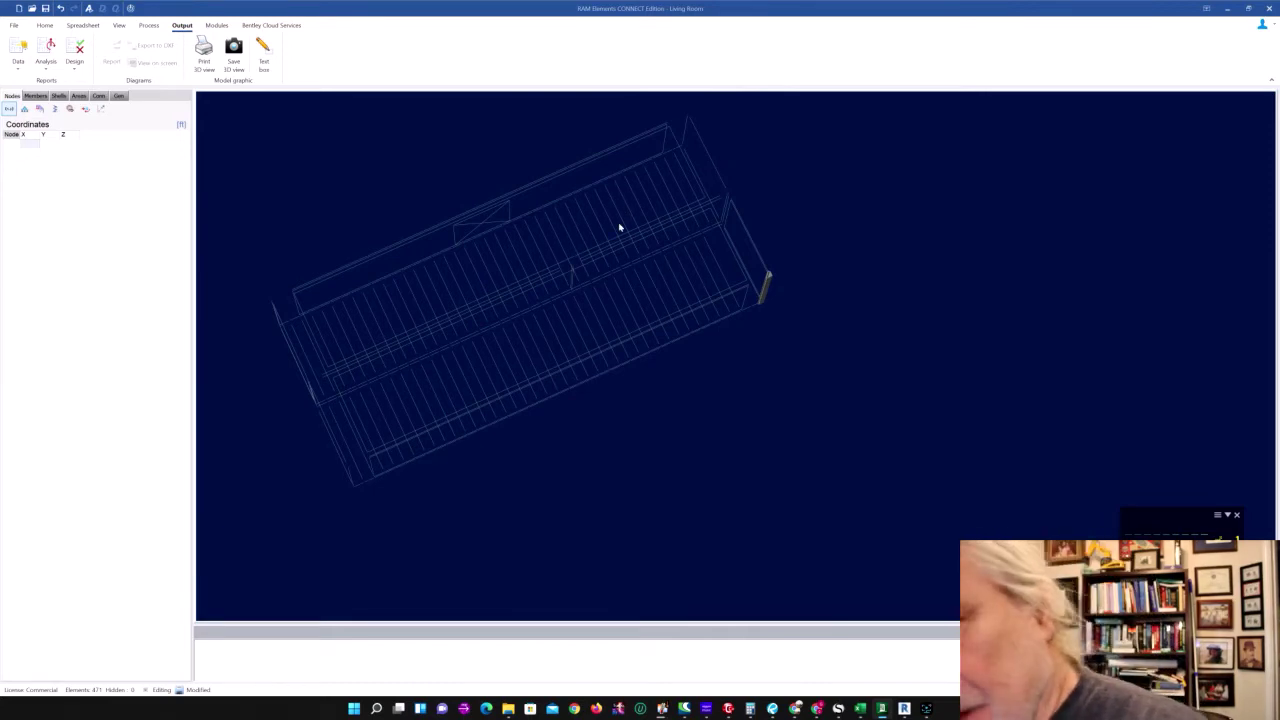
middle_drag(669, 260, 651, 197)
shift+middle_drag(685, 265, 741, 435)
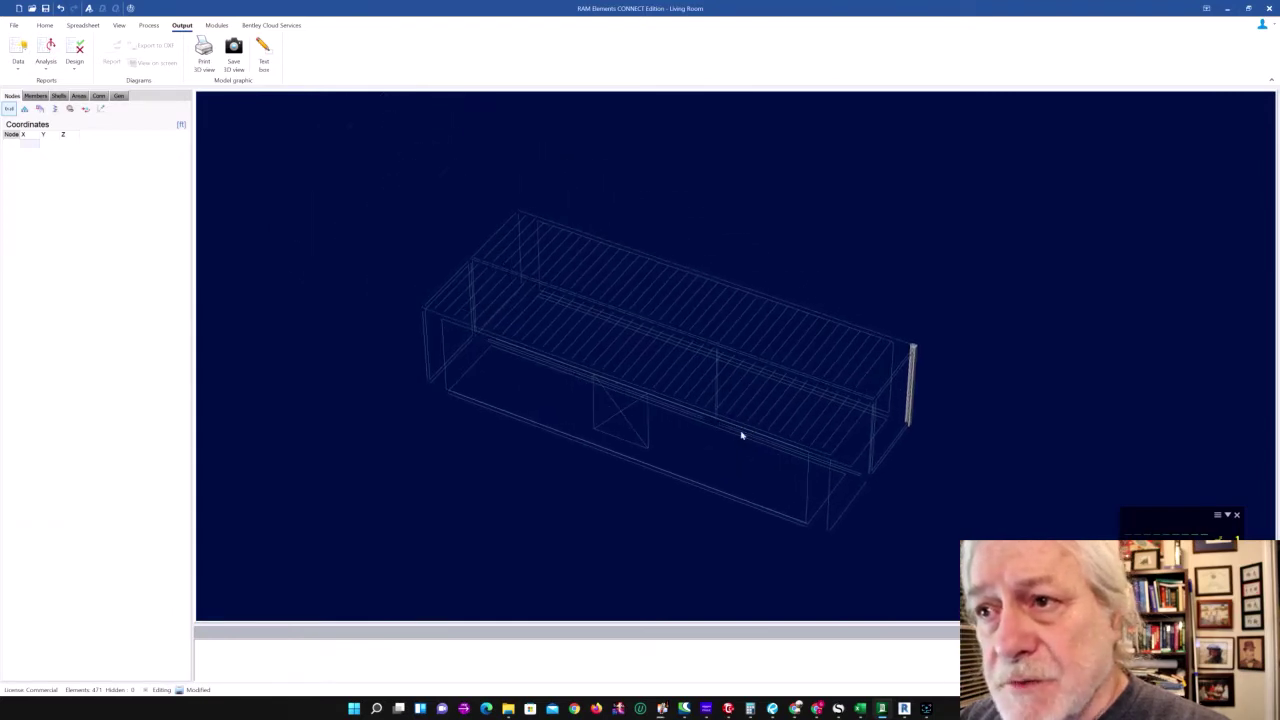
click(720, 348)
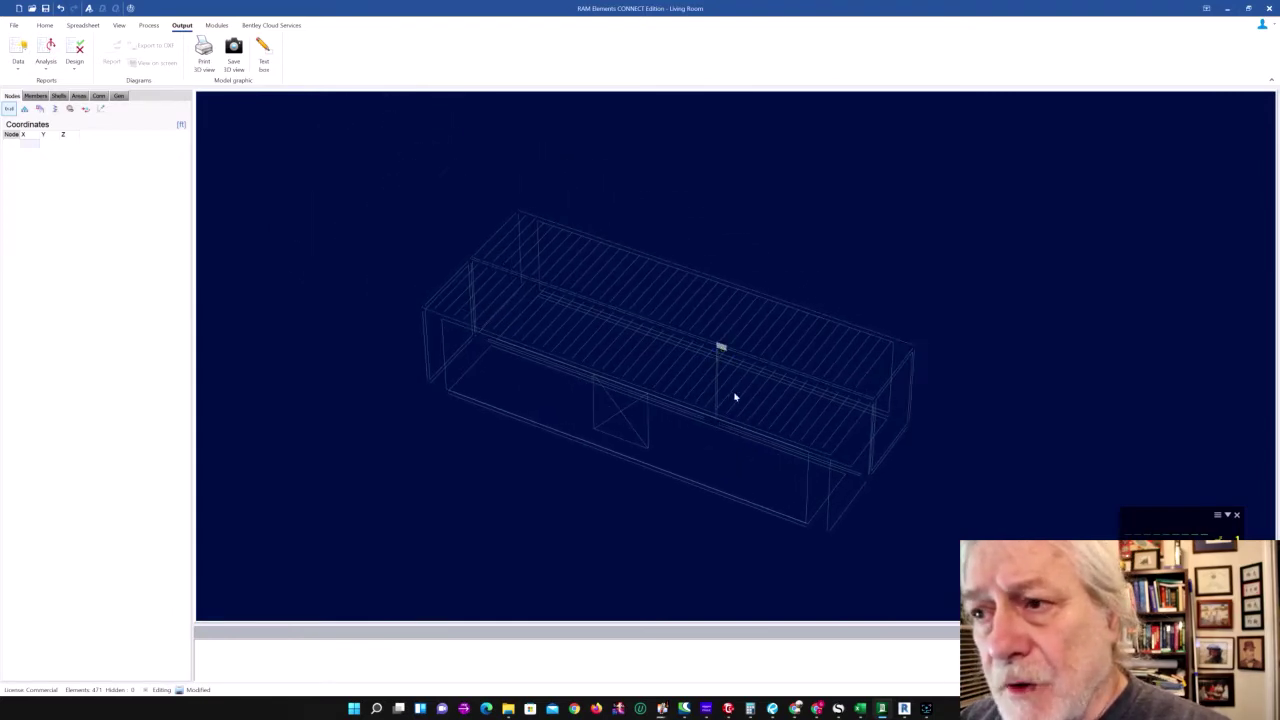
shift+middle_drag(774, 420, 743, 411)
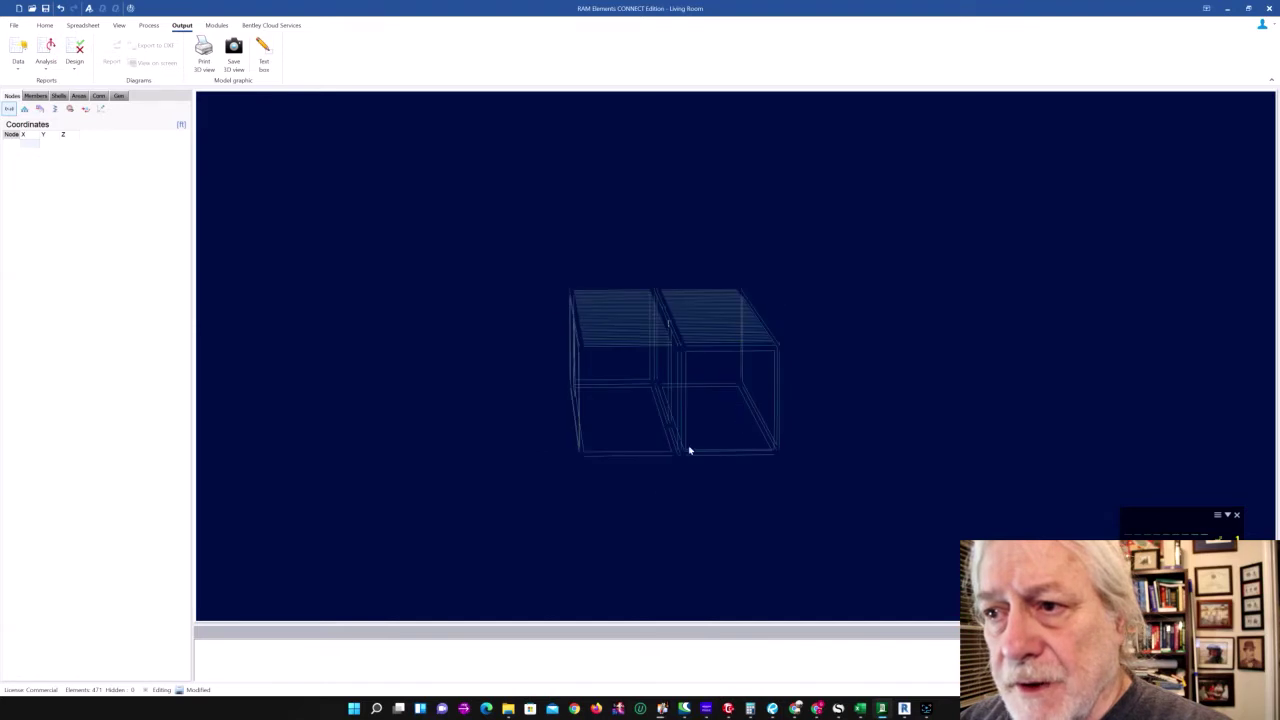
click(697, 277)
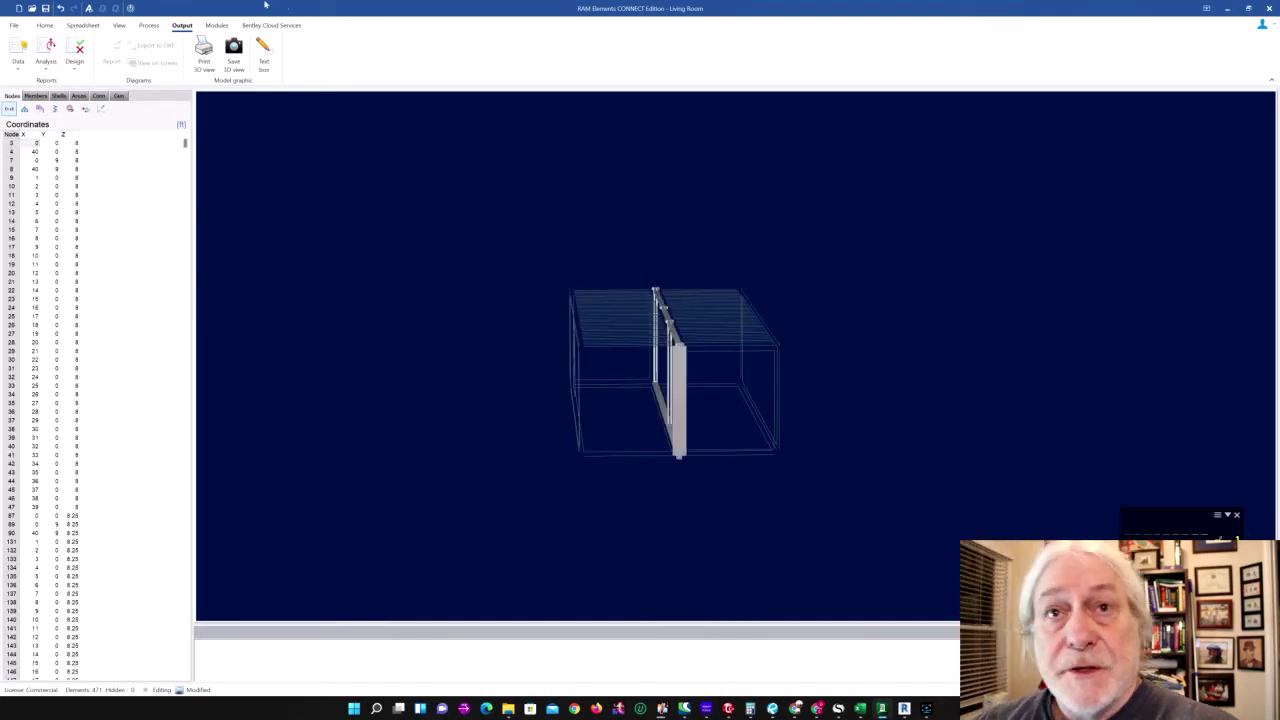
shift+middle_drag(634, 283, 612, 280)
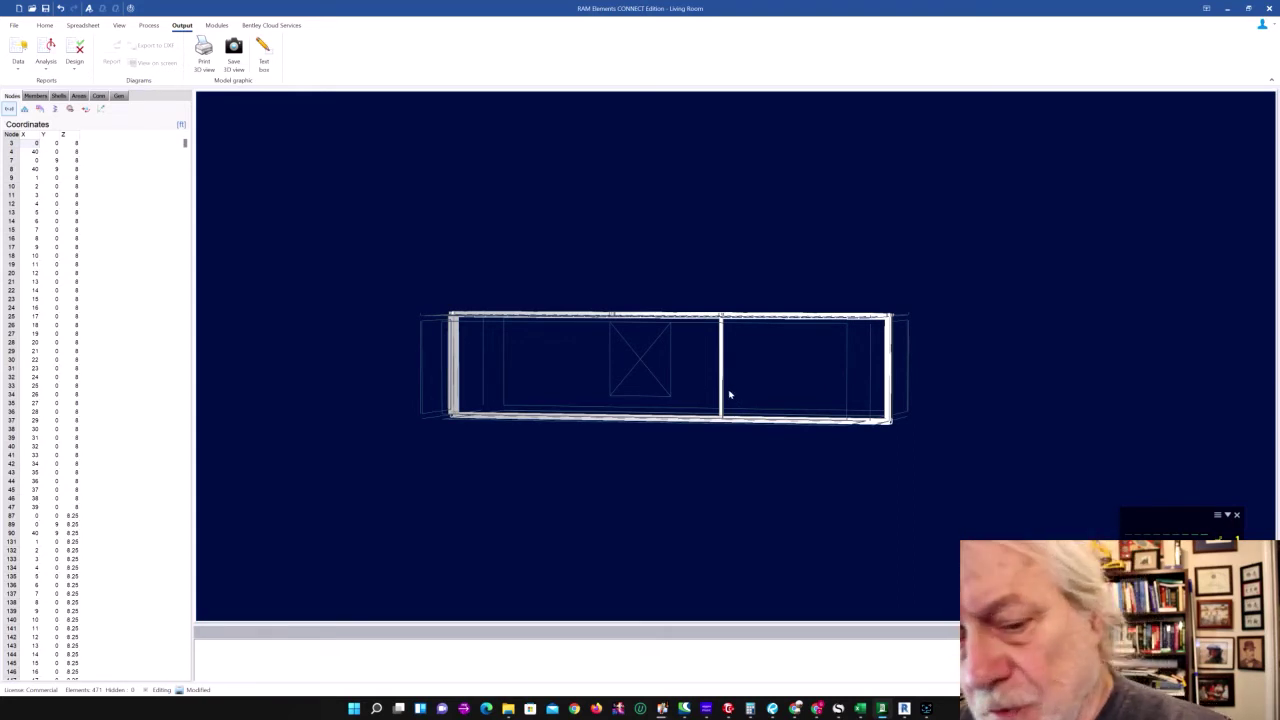
middle_drag(726, 380, 734, 386)
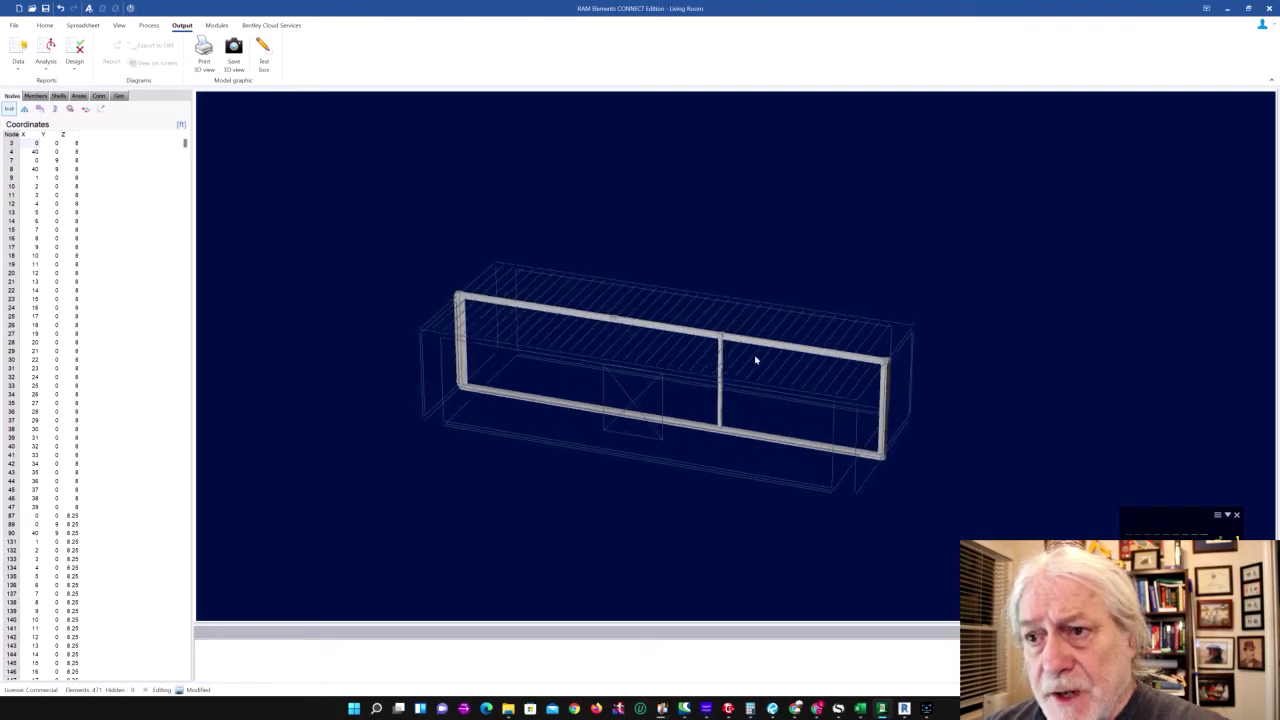
scroll(756, 356, up, 3)
scroll(758, 337, up, 2)
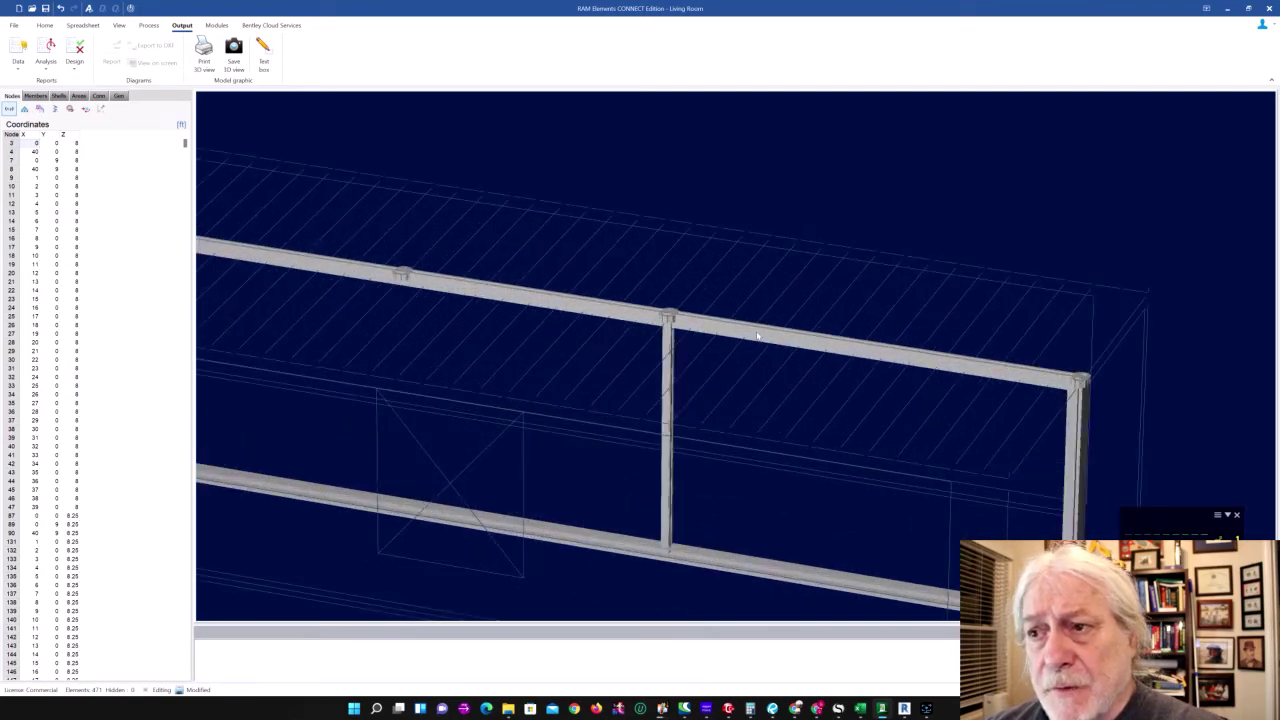
click(758, 333)
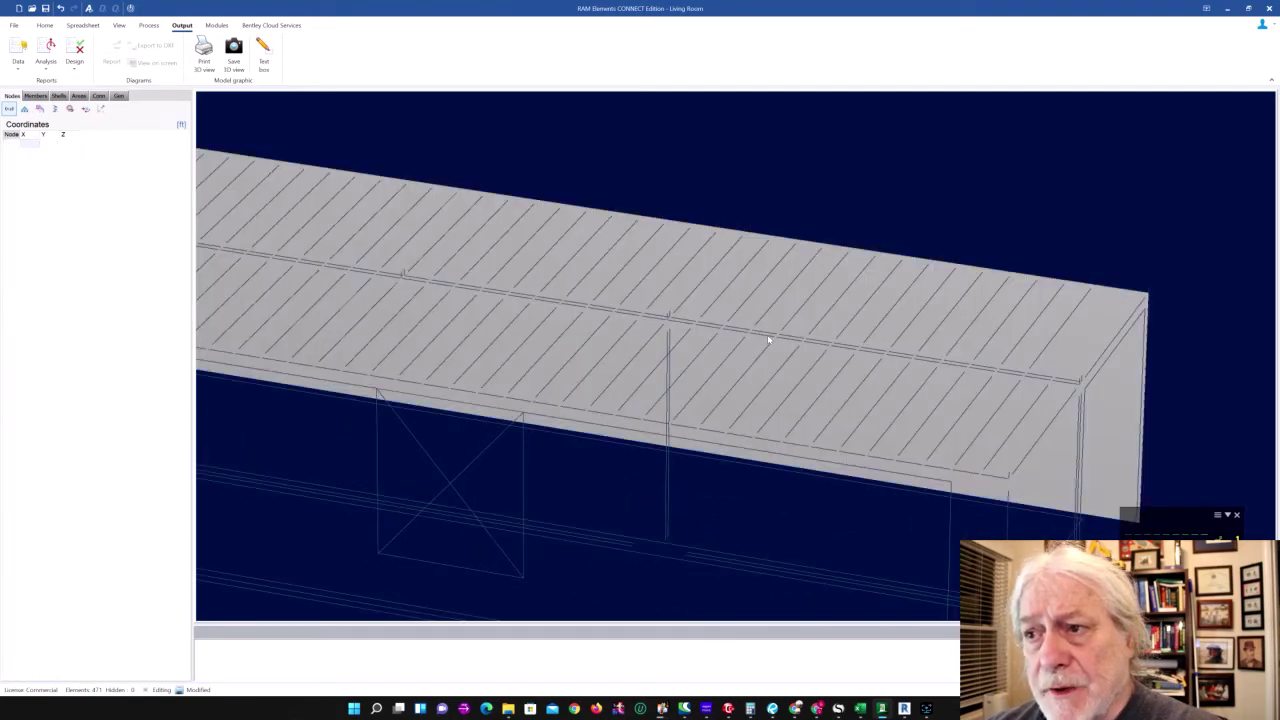
scroll(775, 348, up, 3)
middle_drag(783, 354, 804, 443)
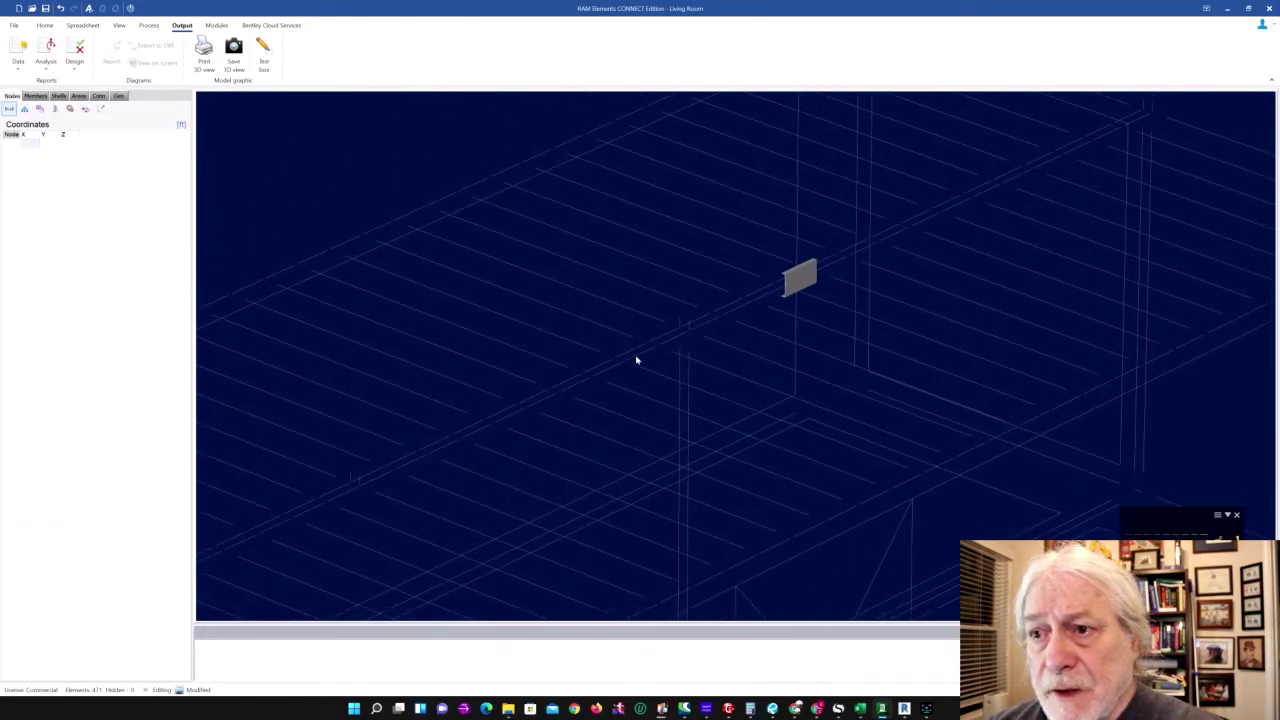
middle_click(636, 360)
scroll(625, 365, down, 10)
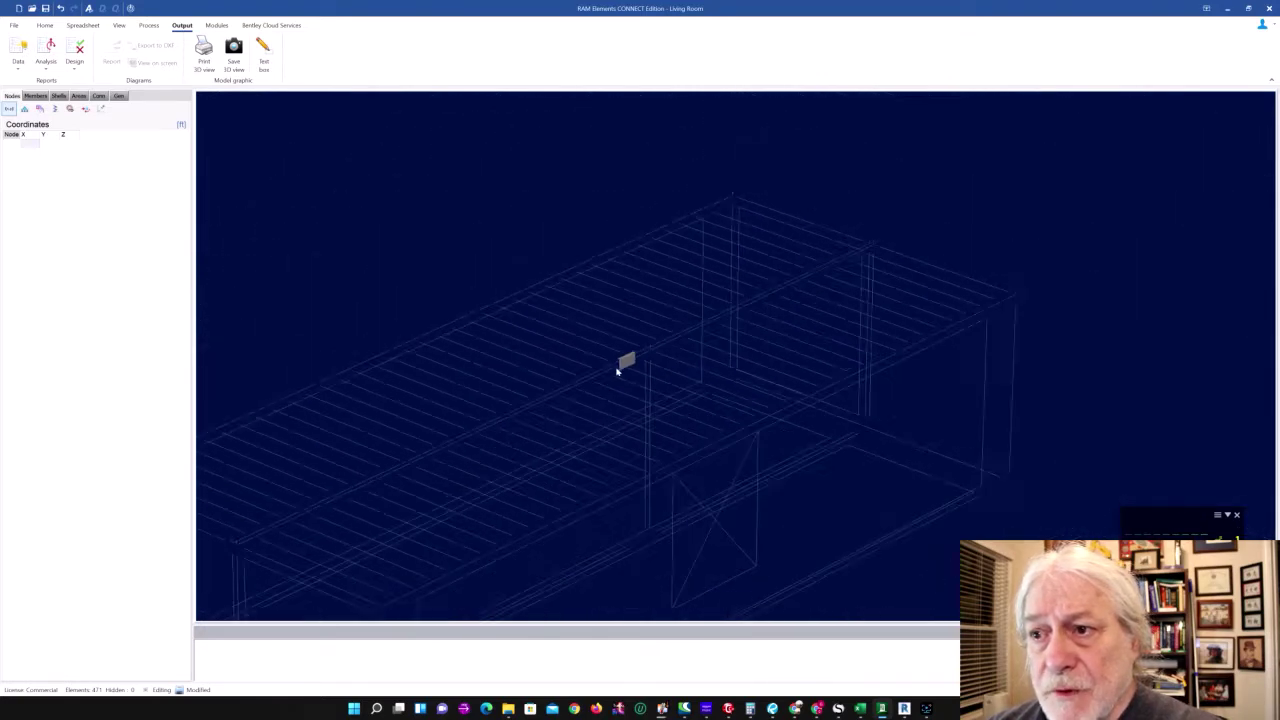
middle_drag(650, 386, 649, 329)
scroll(603, 367, up, 3)
scroll(604, 374, up, 3)
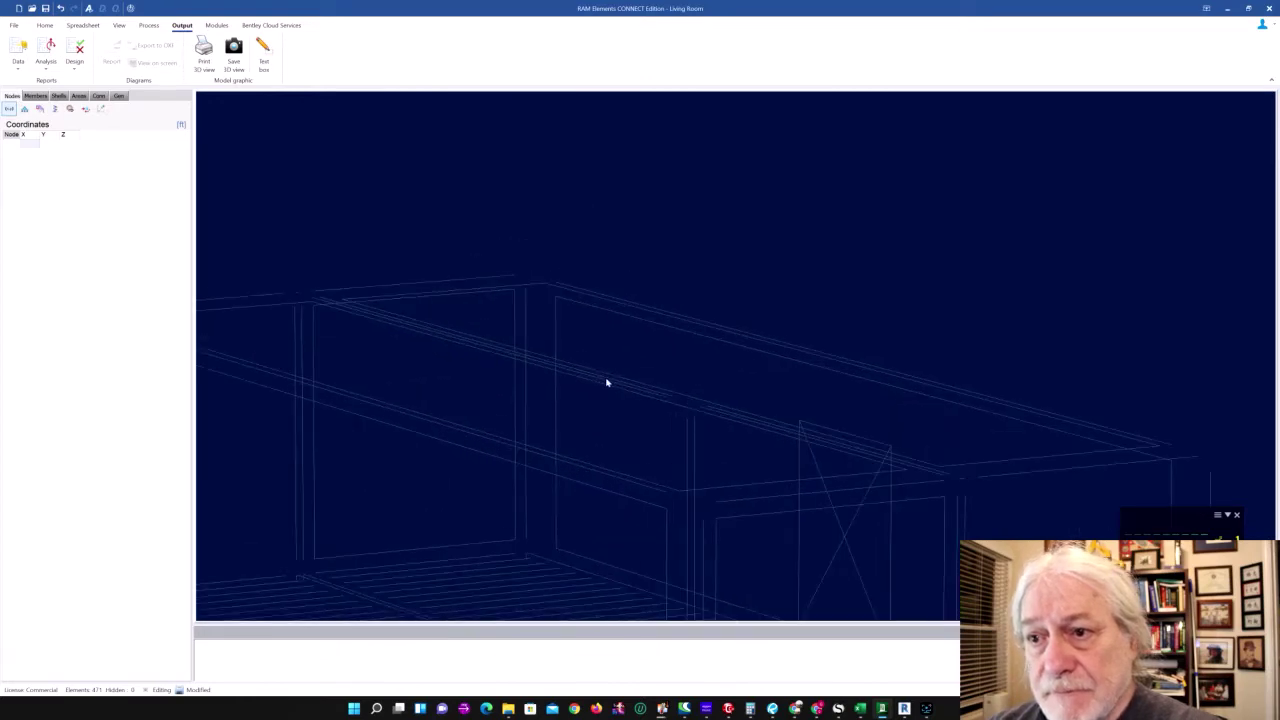
middle_drag(758, 427, 690, 423)
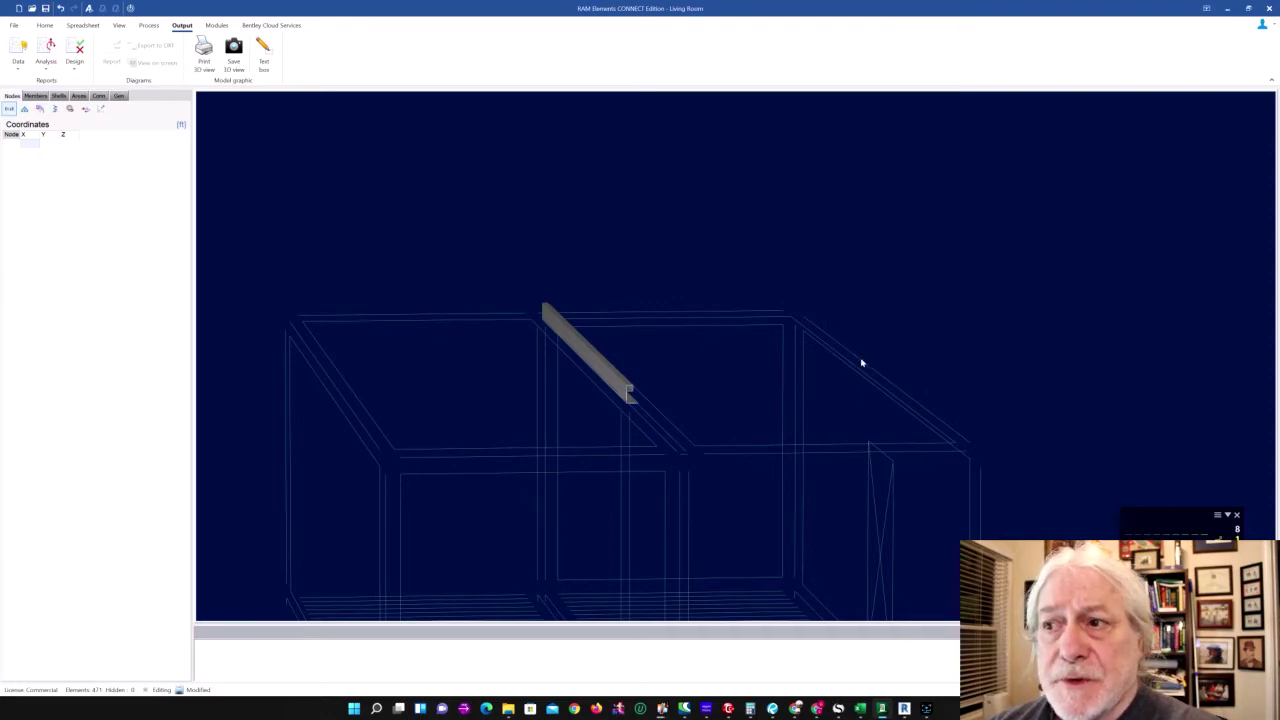
scroll(914, 428, up, 2)
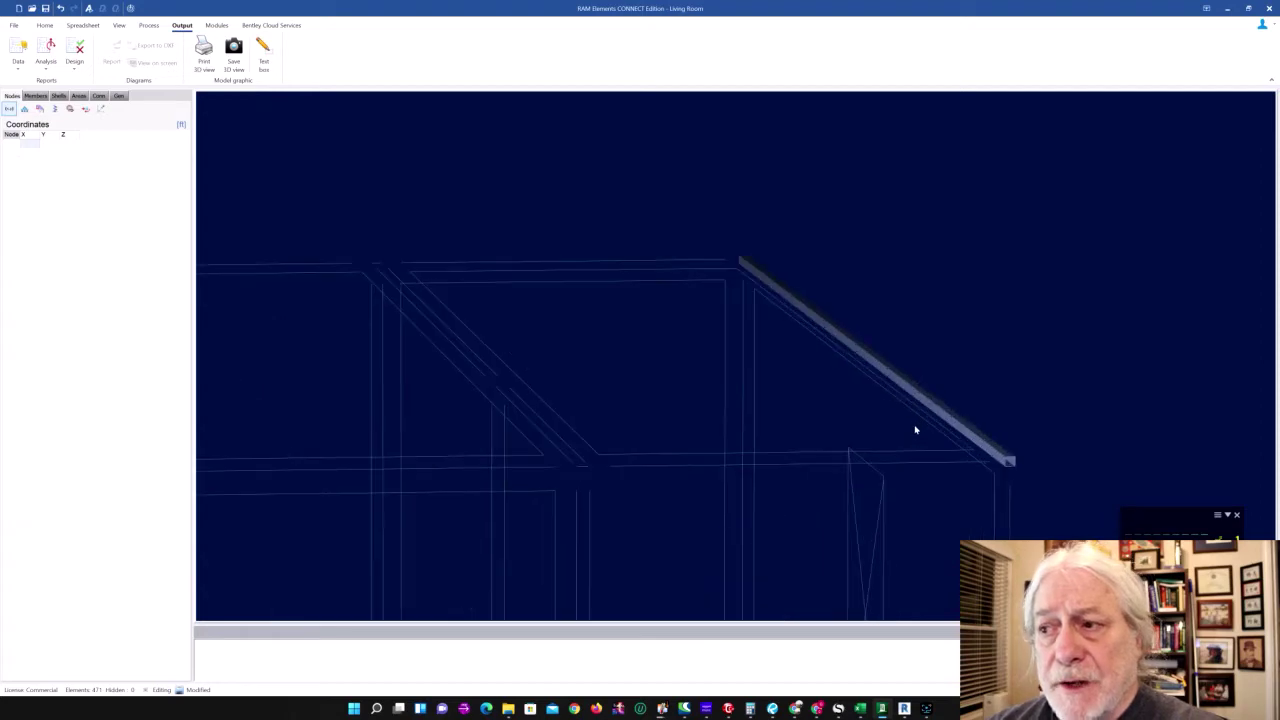
scroll(918, 432, down, 3)
scroll(918, 432, down, 2)
middle_drag(928, 437, 796, 438)
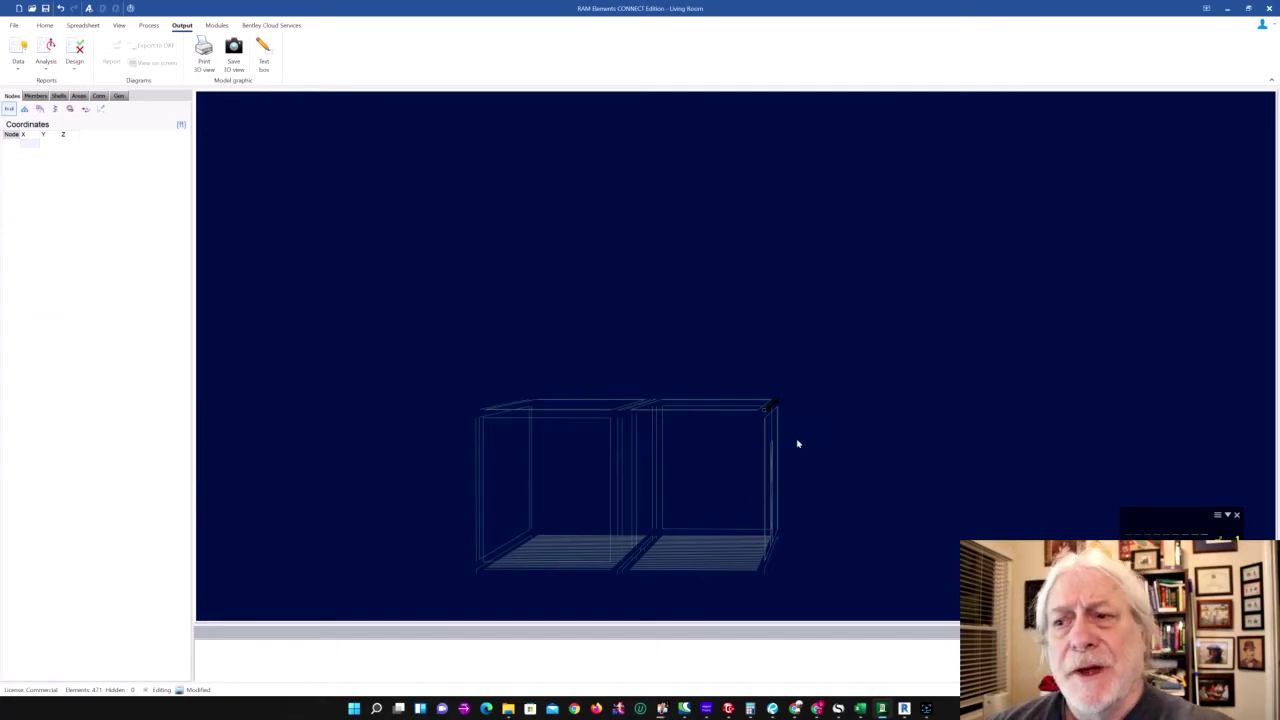
middle_drag(777, 437, 780, 434)
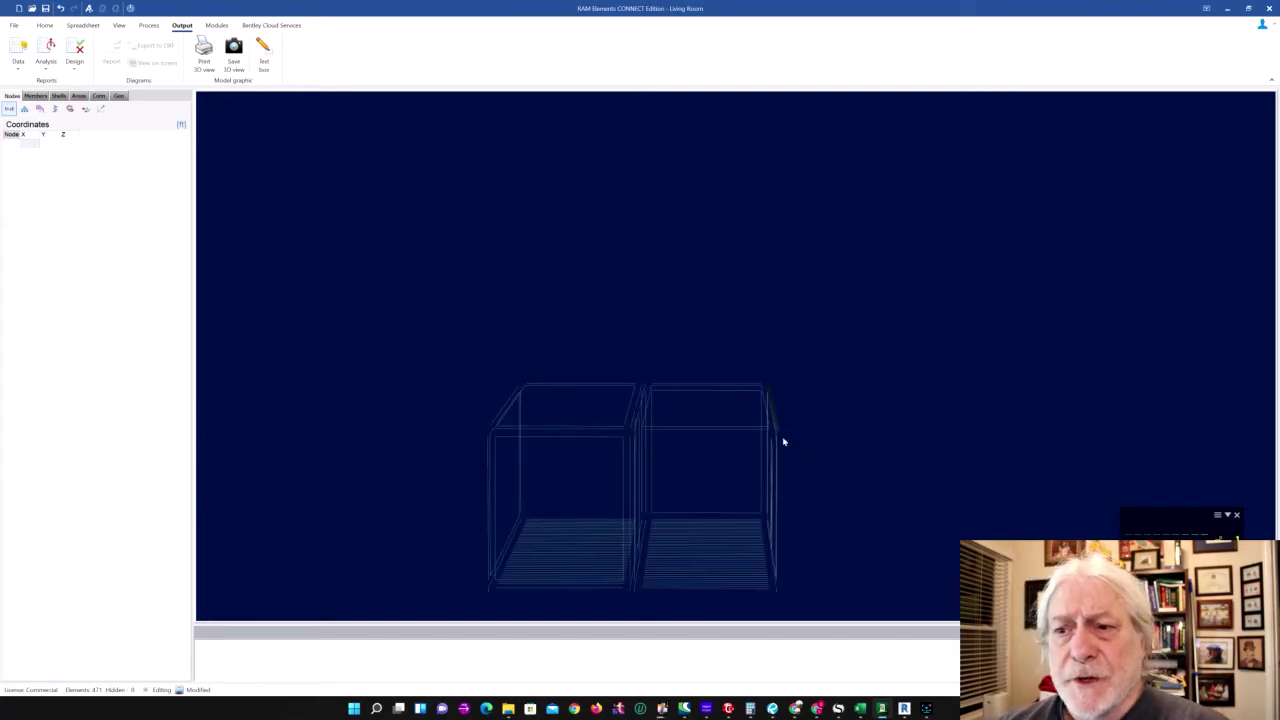
scroll(784, 442, up, 2)
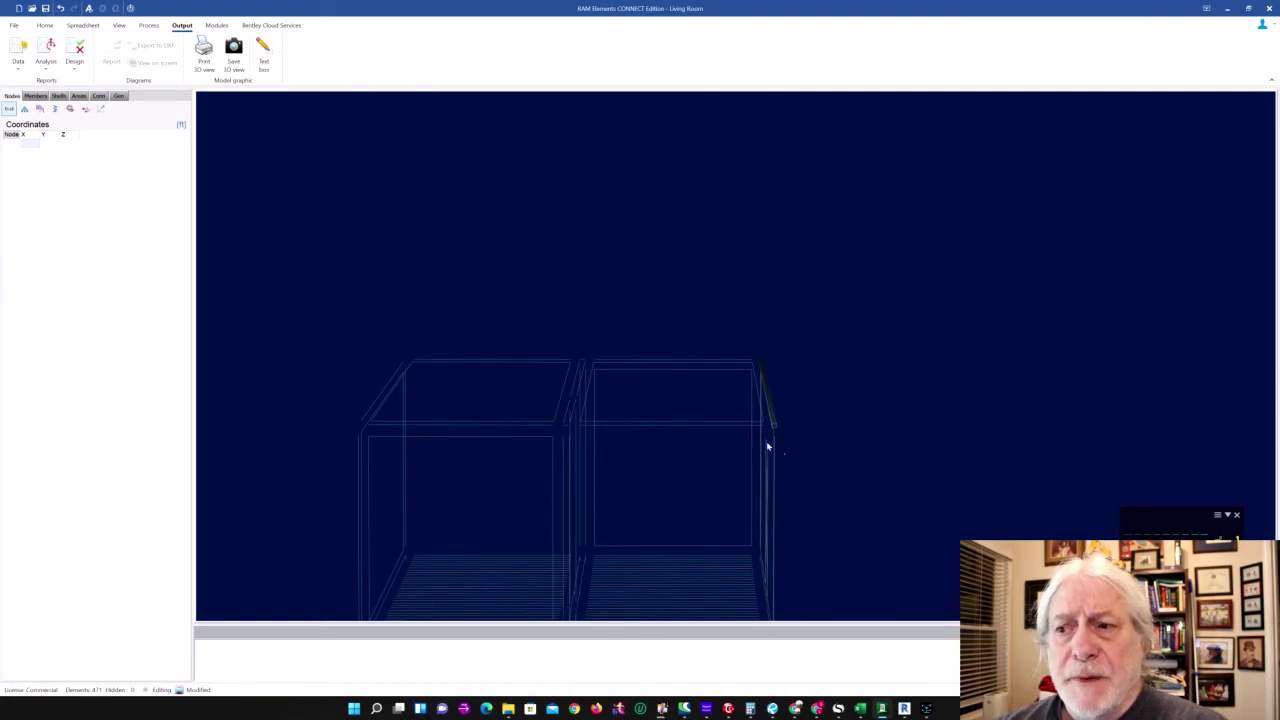
scroll(709, 472, down, 3)
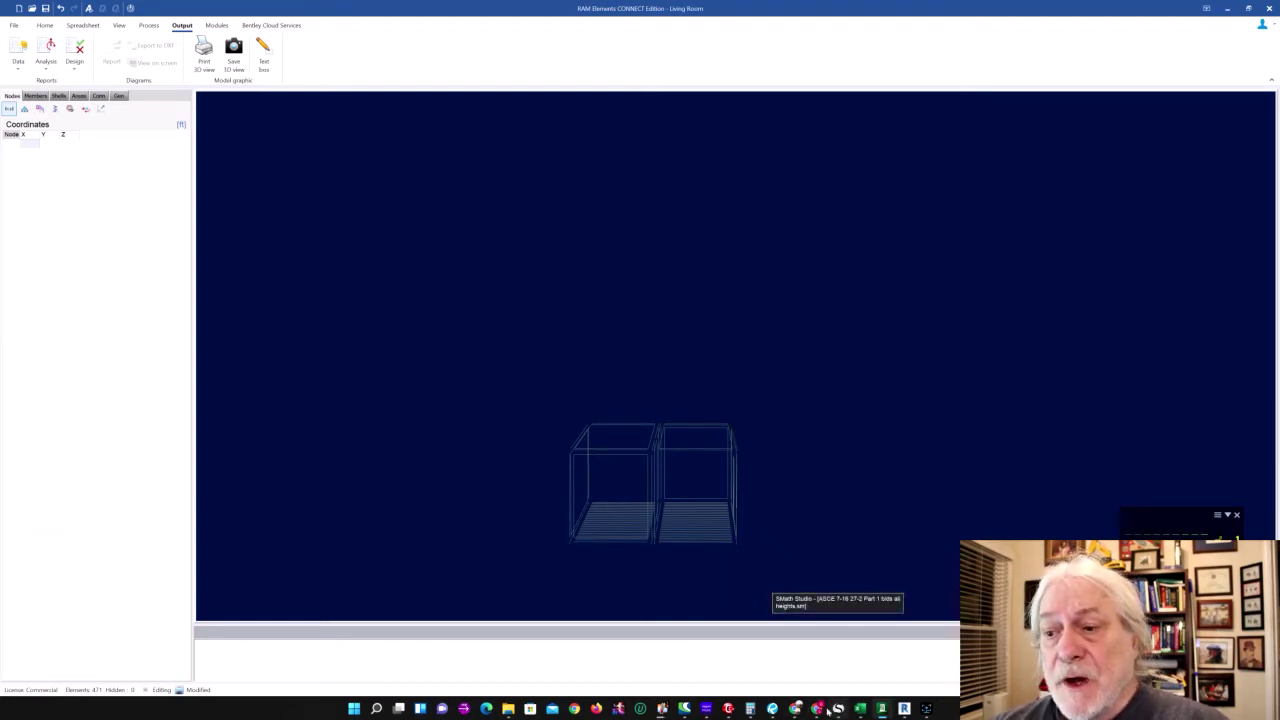
mouse_move(886, 712)
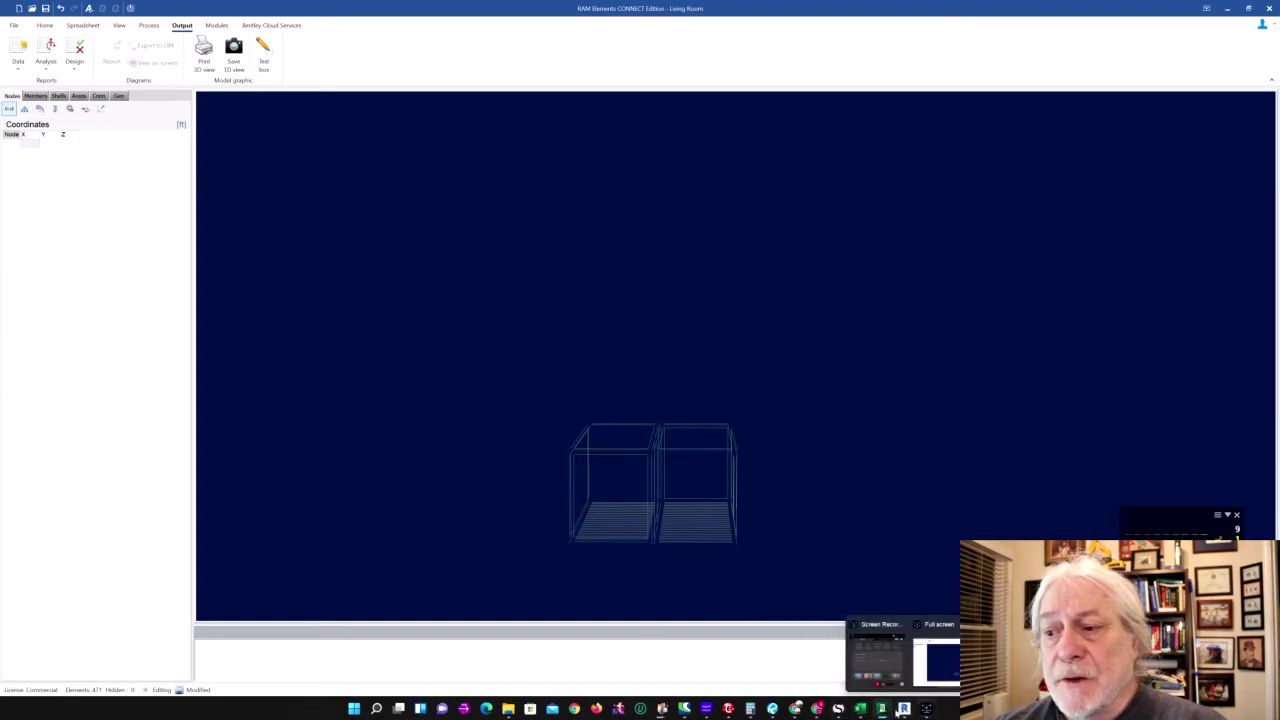
Step: Switch to Bluebeam Revu and bring up the ASCE Design Hazards Report
click(772, 711)
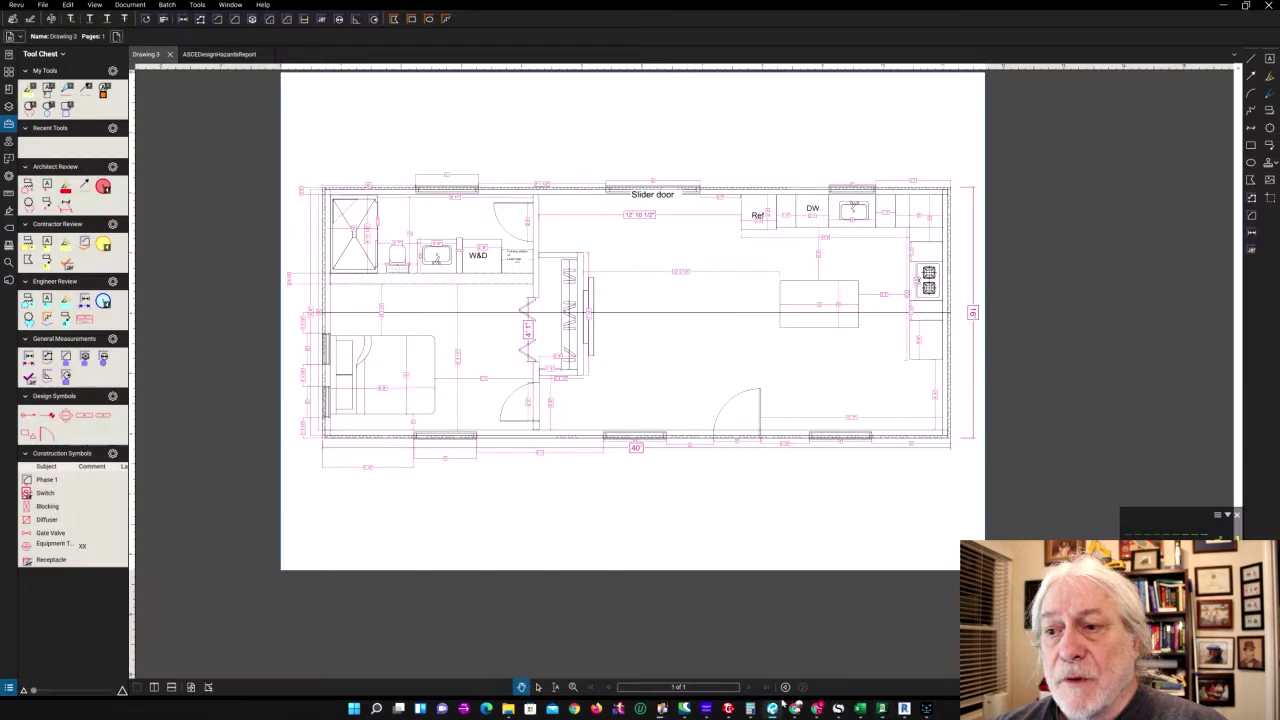
click(209, 57)
scroll(475, 220, up, 5)
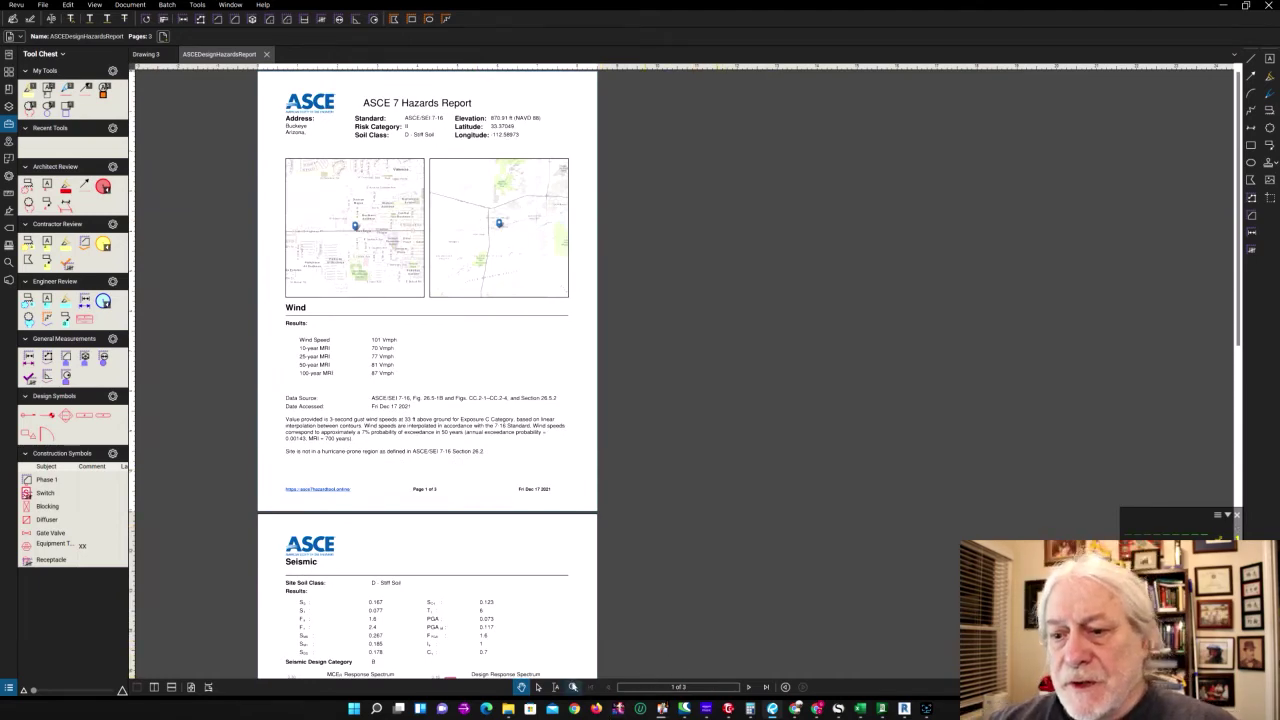
Step: Zoom into the report's site maps, then move to the Wind results showing 101 Vmph
click(573, 687)
click(506, 441)
middle_drag(491, 347, 825, 555)
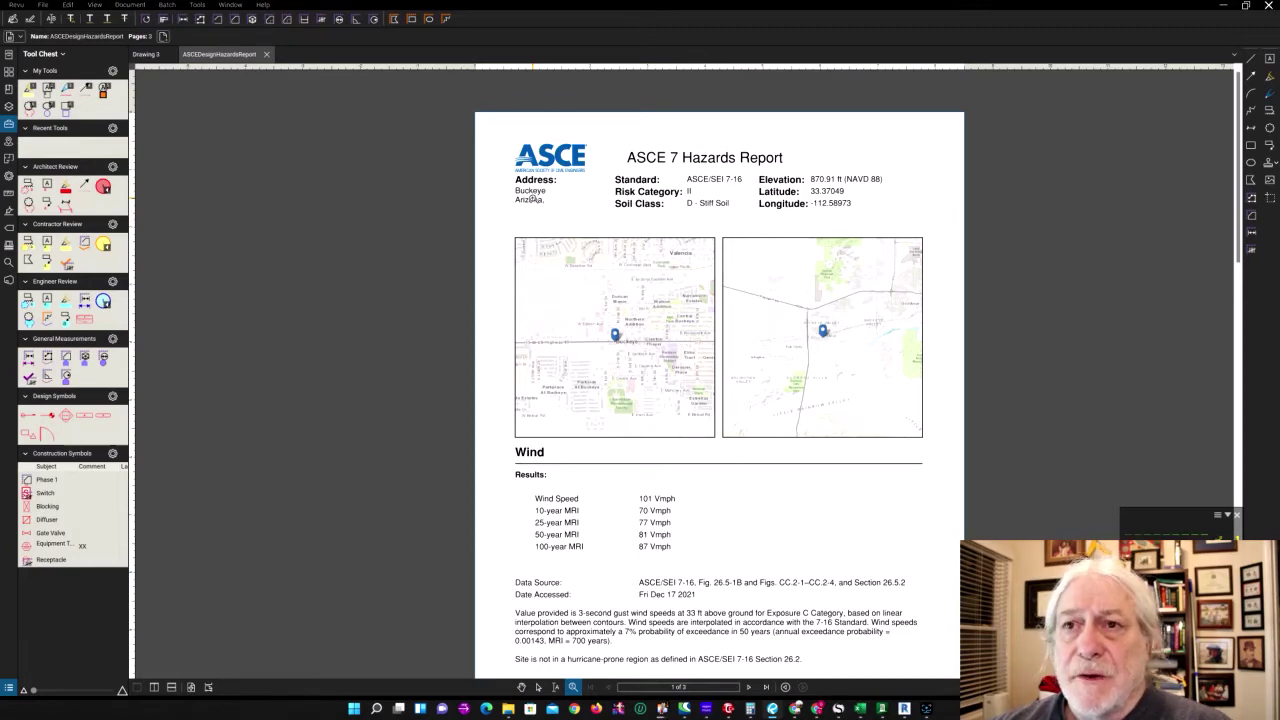
click(843, 362)
click(843, 362)
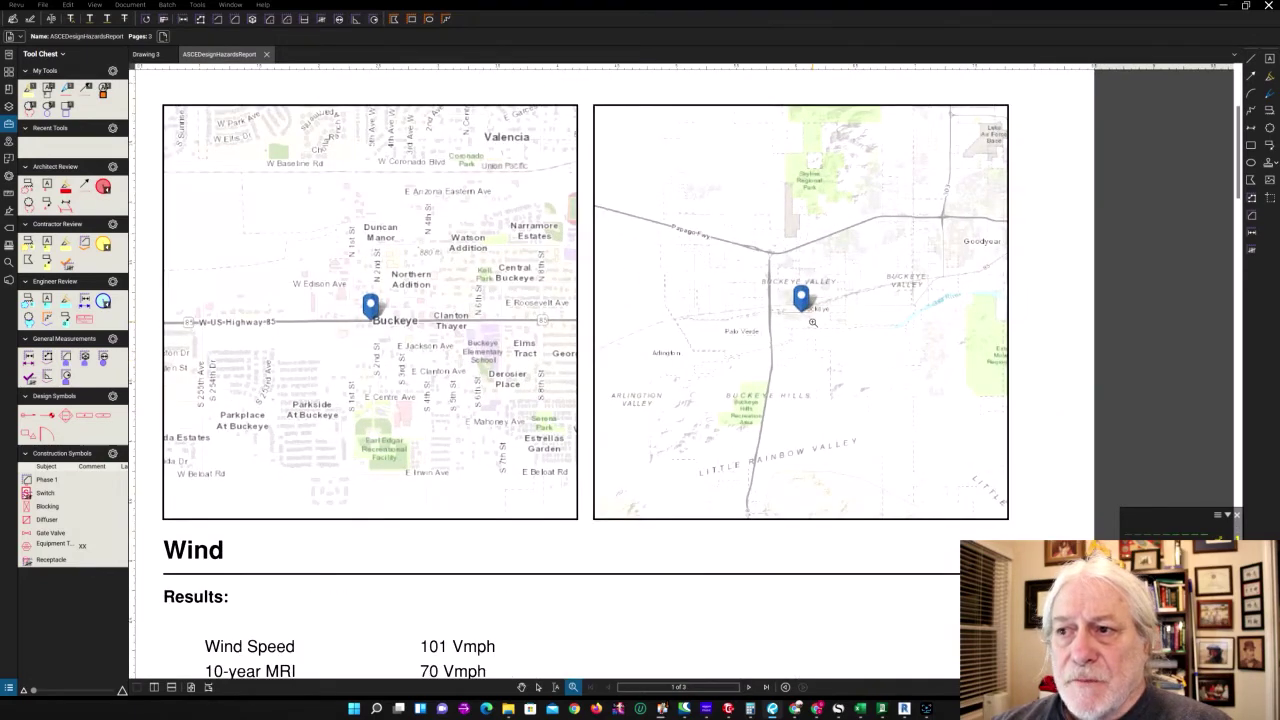
click(813, 323)
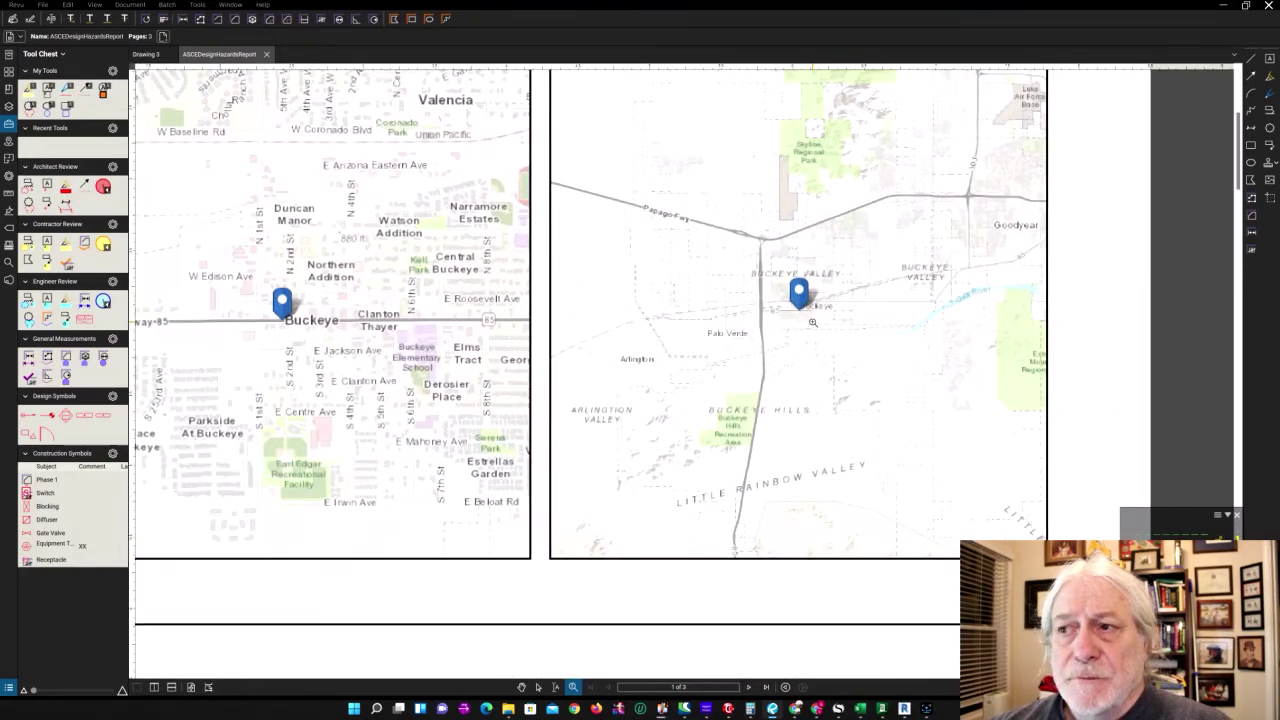
scroll(813, 322, down, 2)
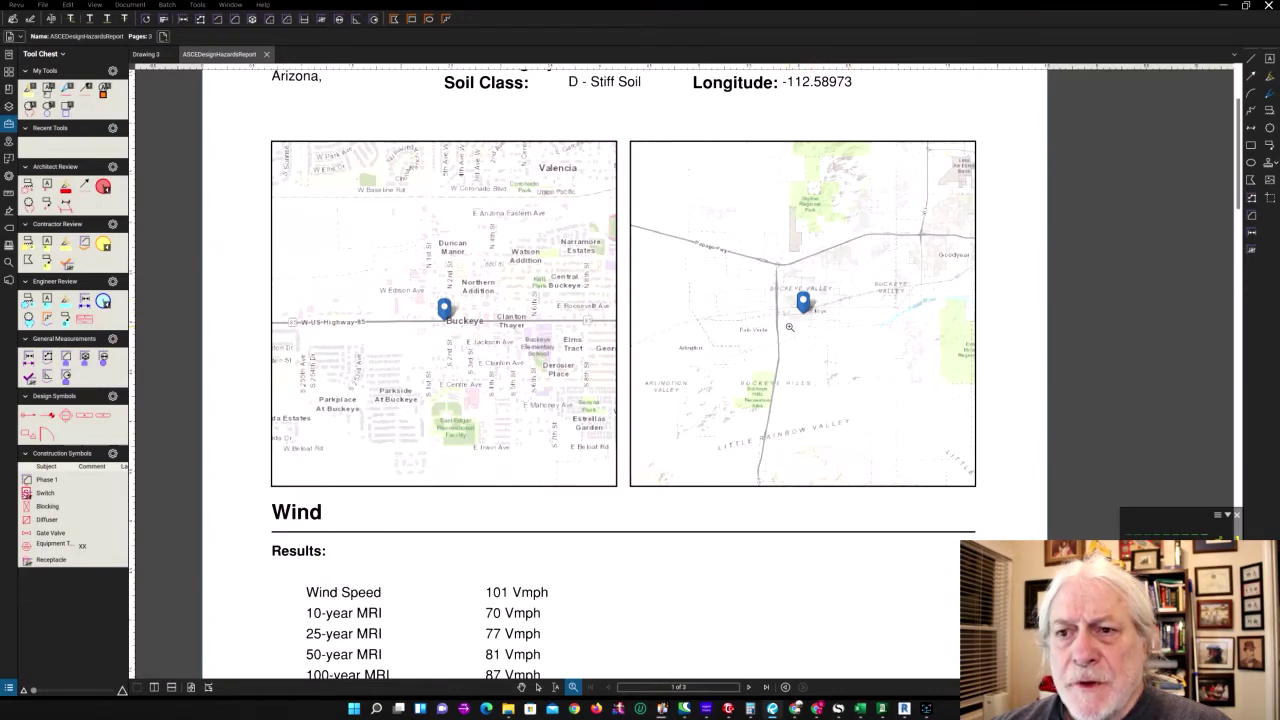
scroll(792, 352, down, 2)
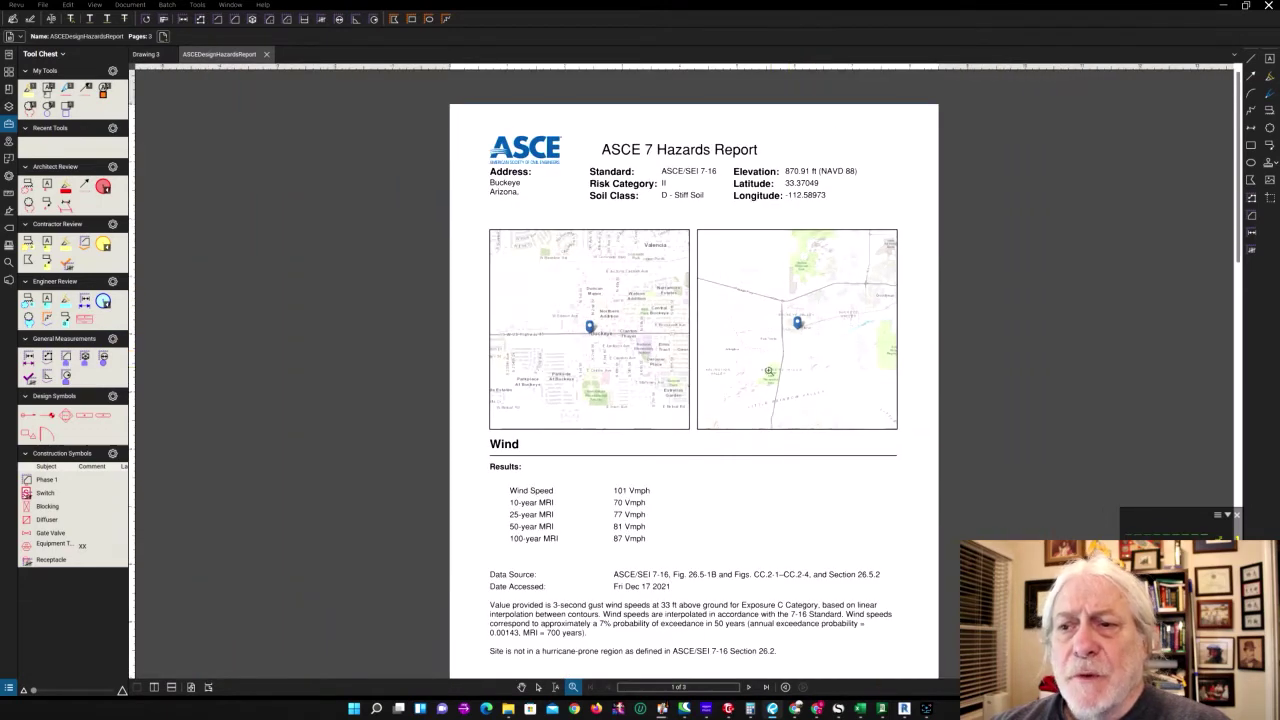
middle_drag(715, 387, 743, 326)
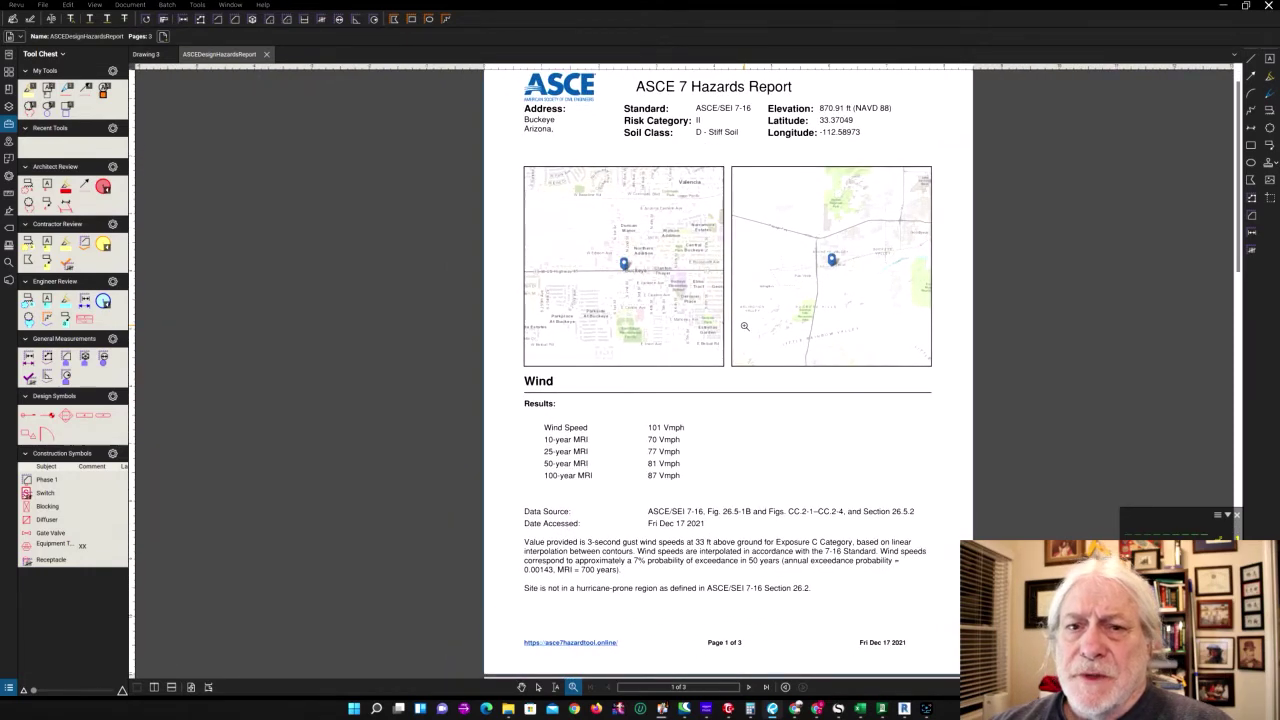
scroll(746, 433, down, 2)
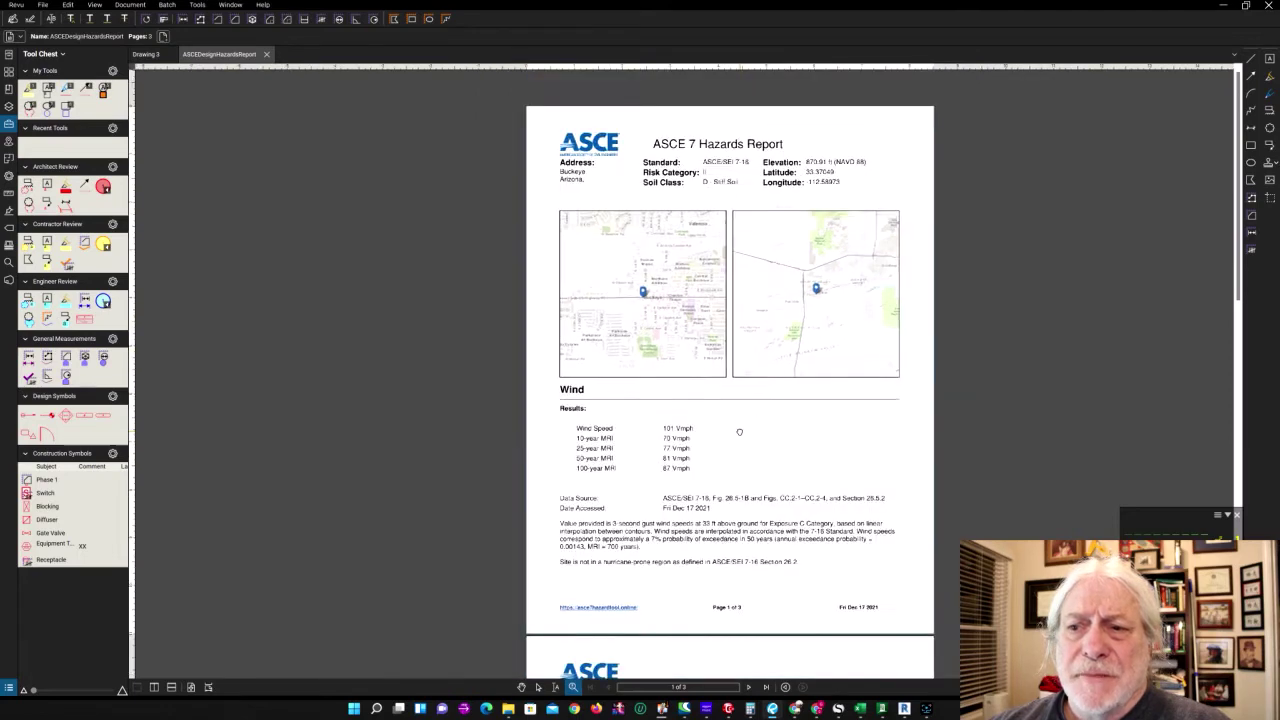
middle_drag(746, 433, 755, 336)
scroll(755, 336, up, 3)
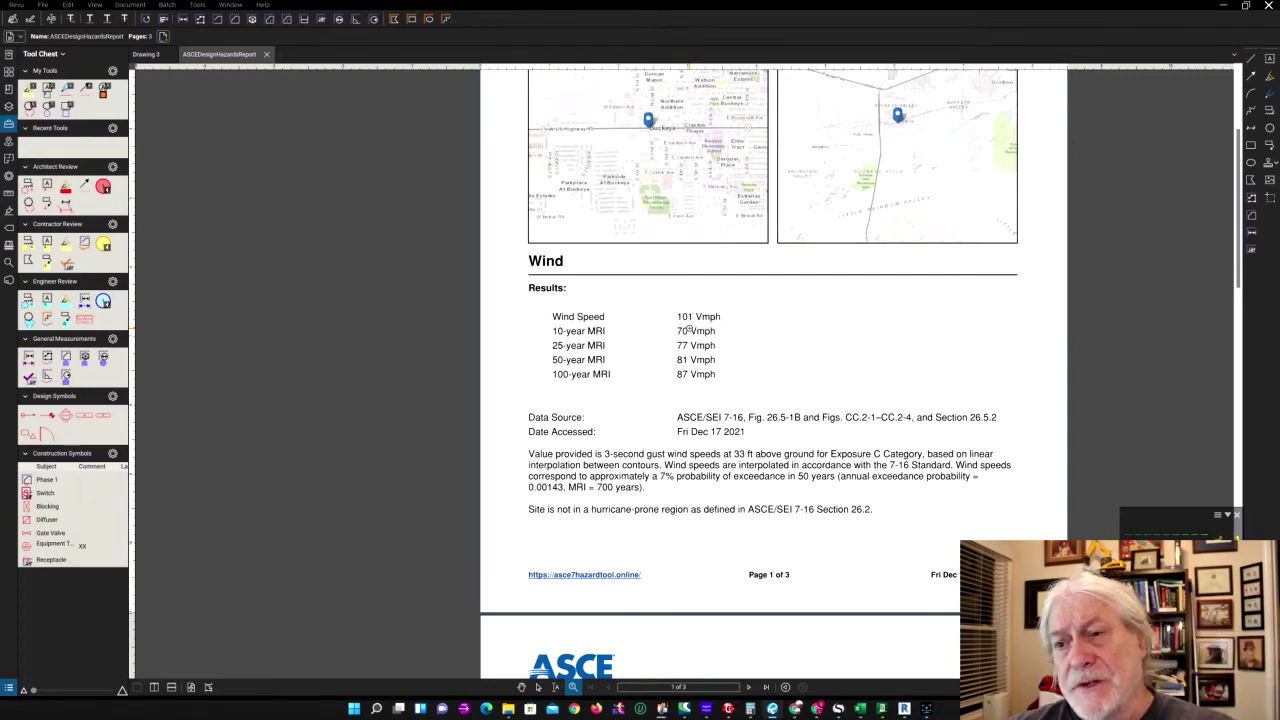
Step: Review the Seismic page's Design Category B results and response spectra, then bring SMath Studio forward
scroll(740, 351, down, 3)
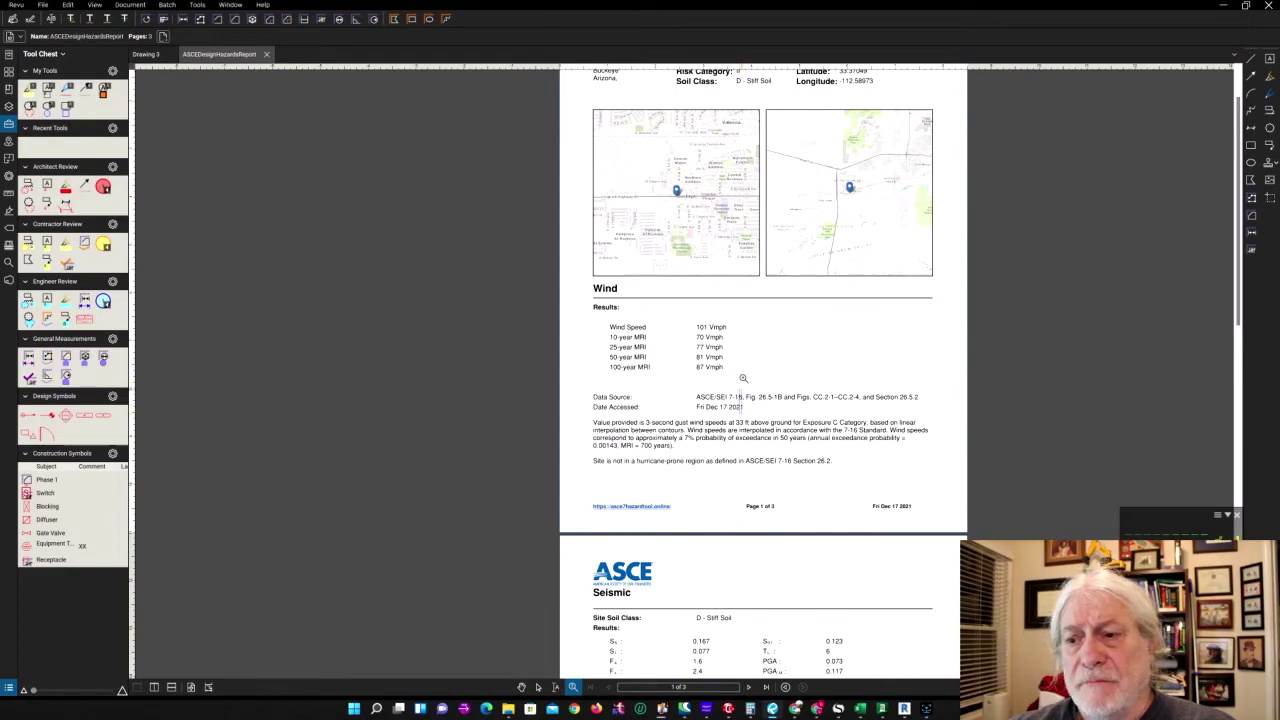
scroll(760, 365, up, 3)
scroll(764, 376, down, 4)
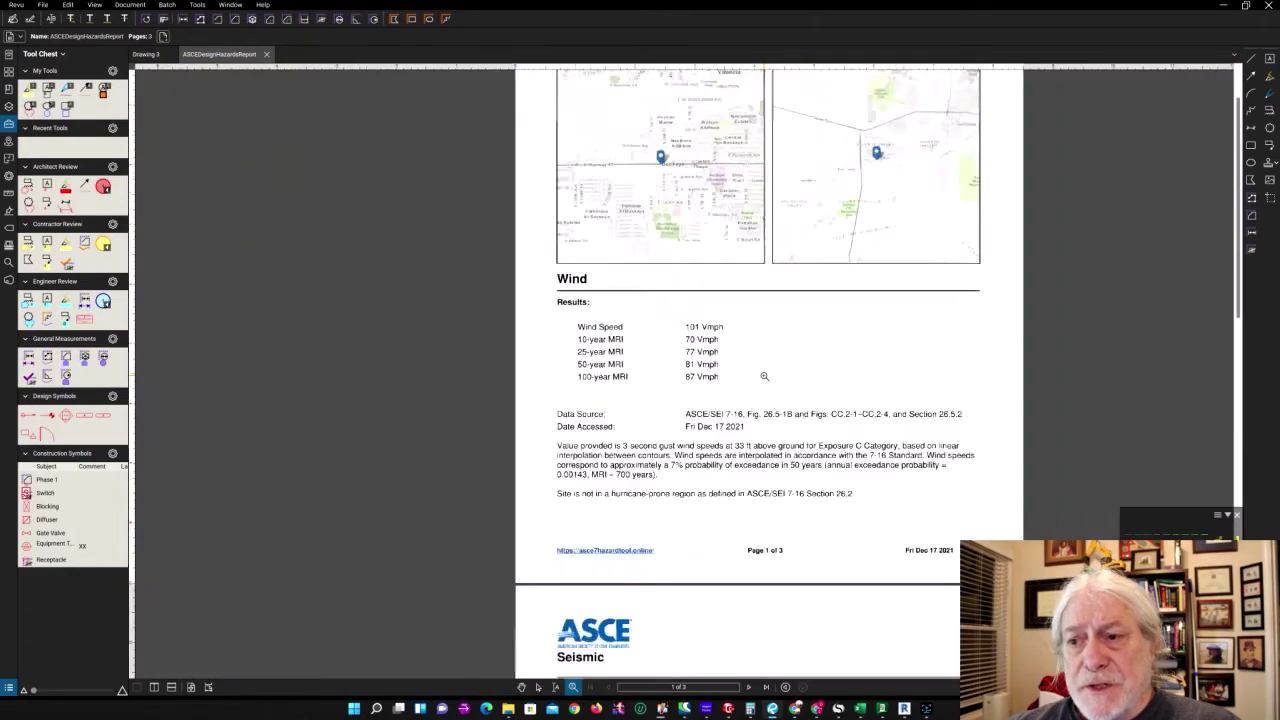
middle_drag(777, 391, 769, 254)
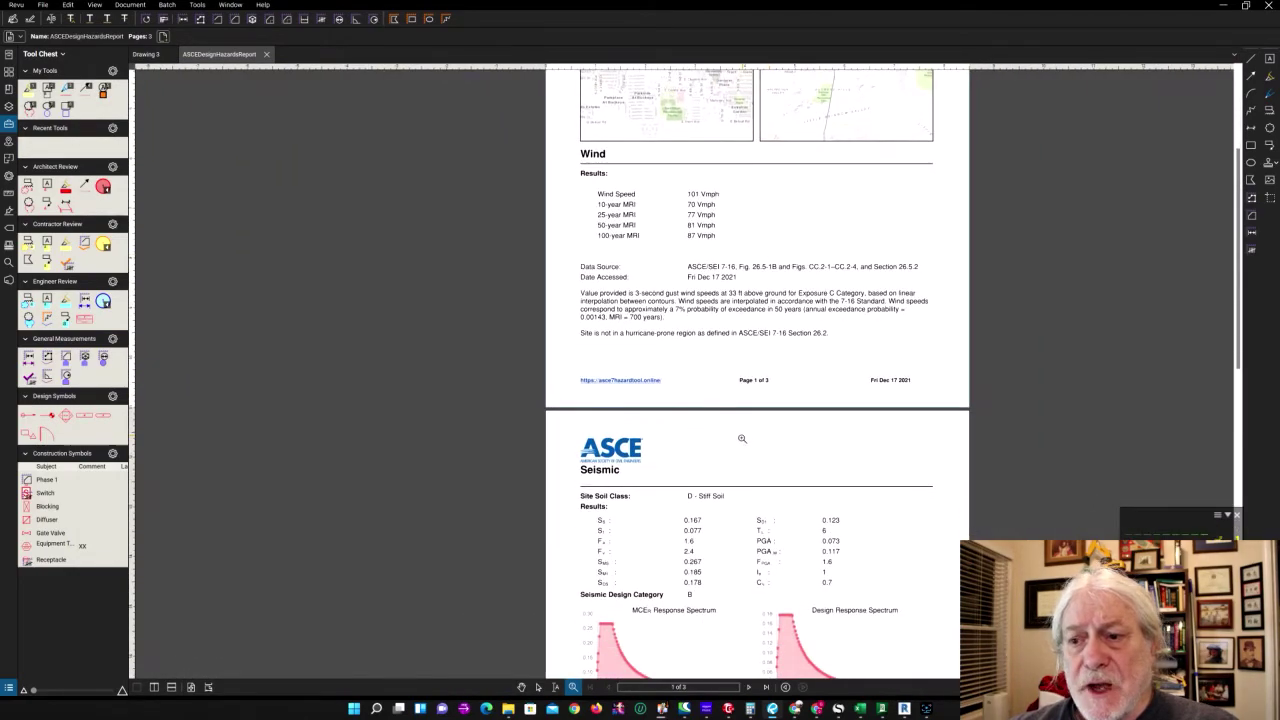
middle_drag(743, 439, 751, 328)
scroll(724, 397, up, 3)
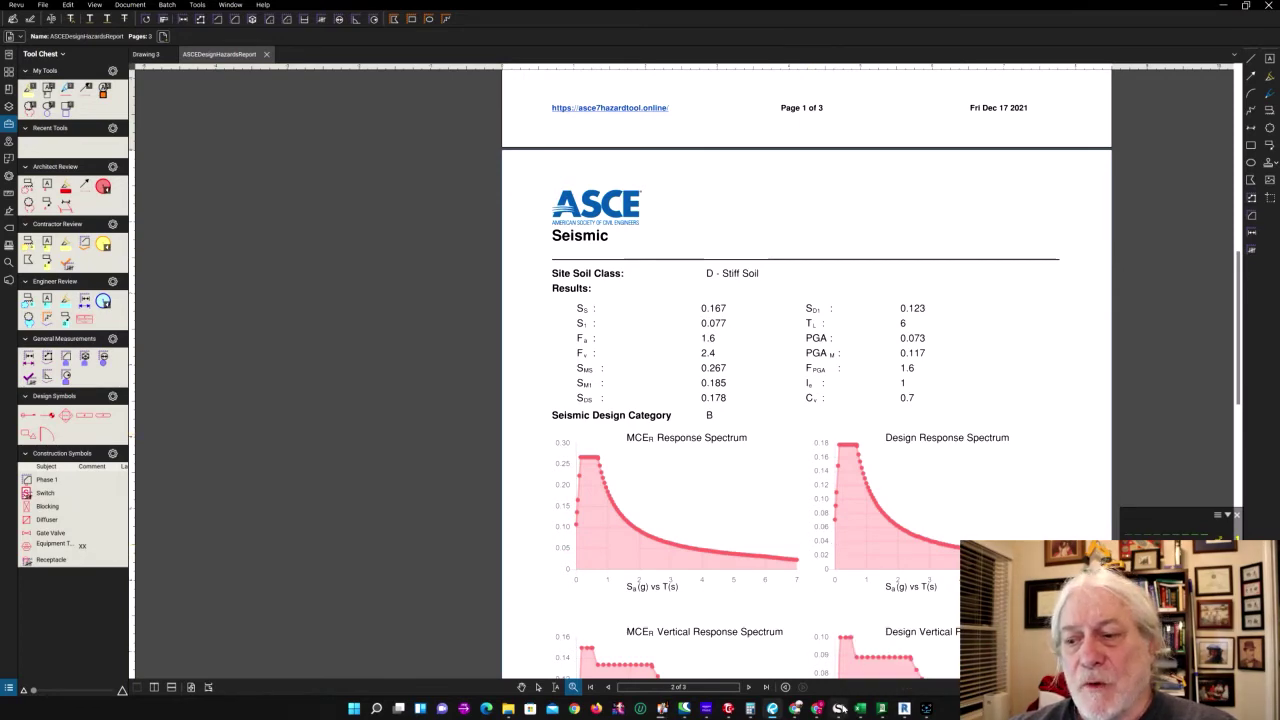
click(839, 709)
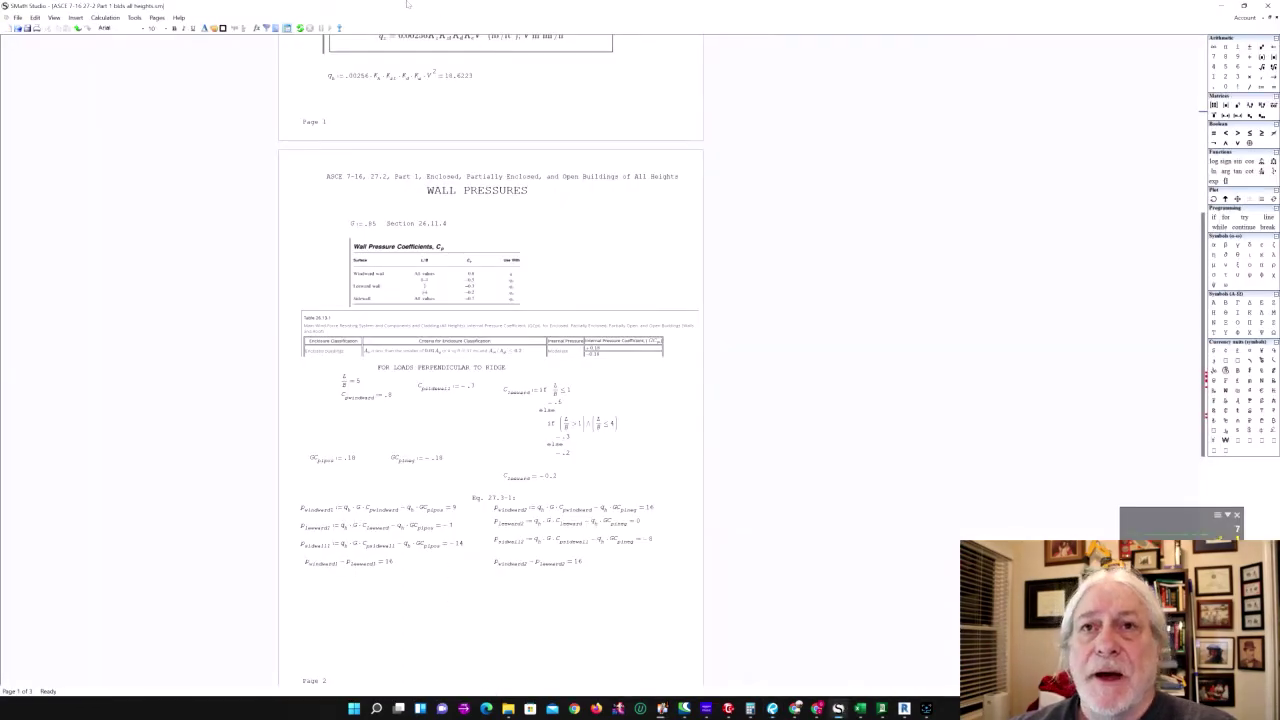
scroll(505, 200, up, 3)
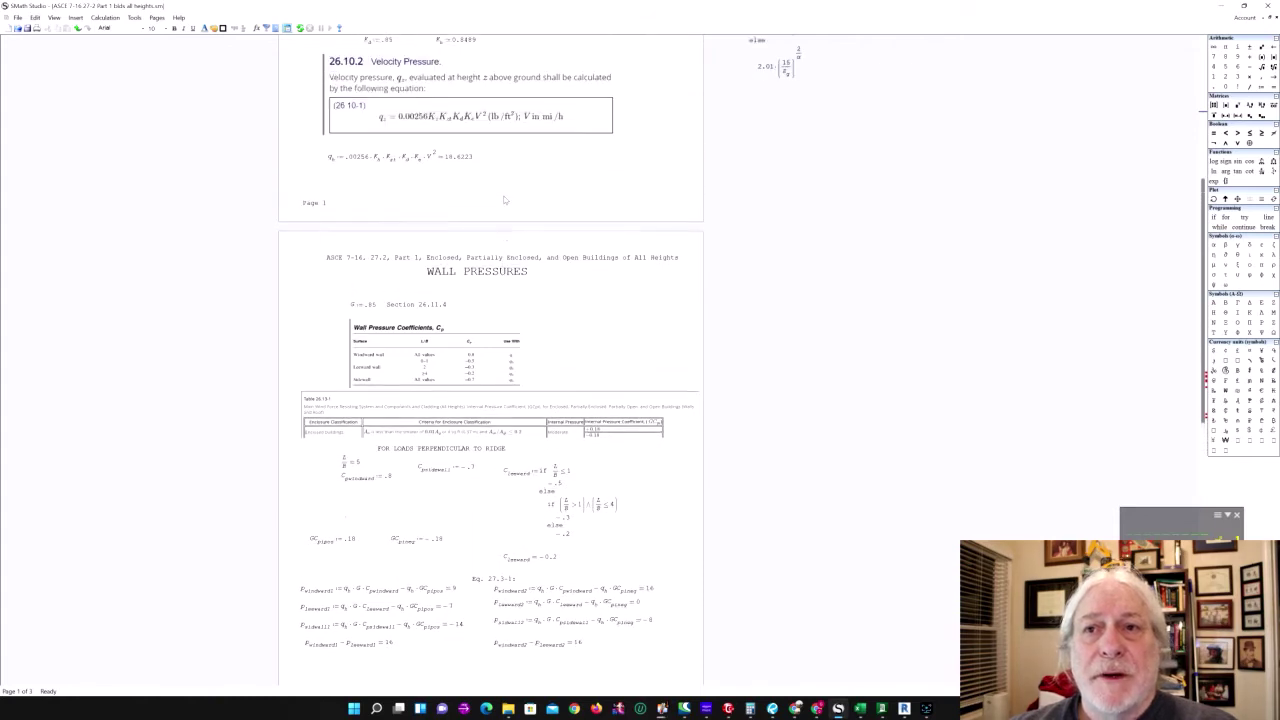
drag(1203, 176, 1094, 53)
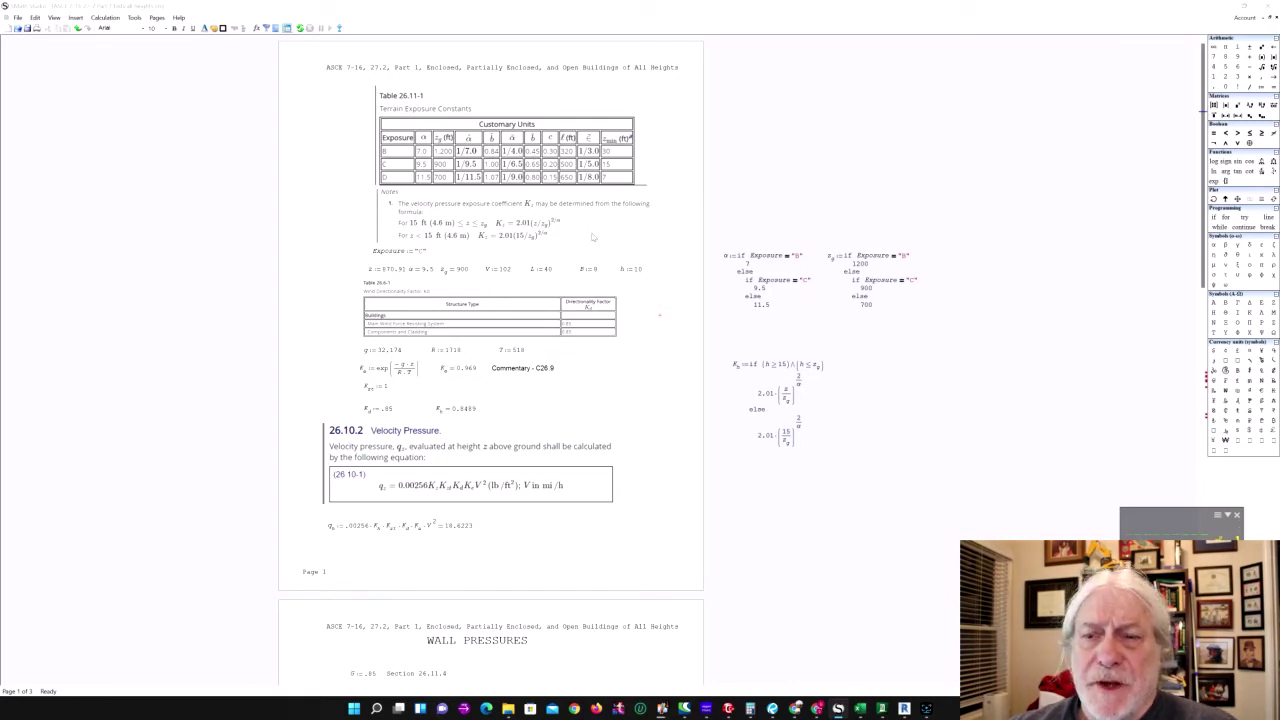
scroll(592, 237, down, 2)
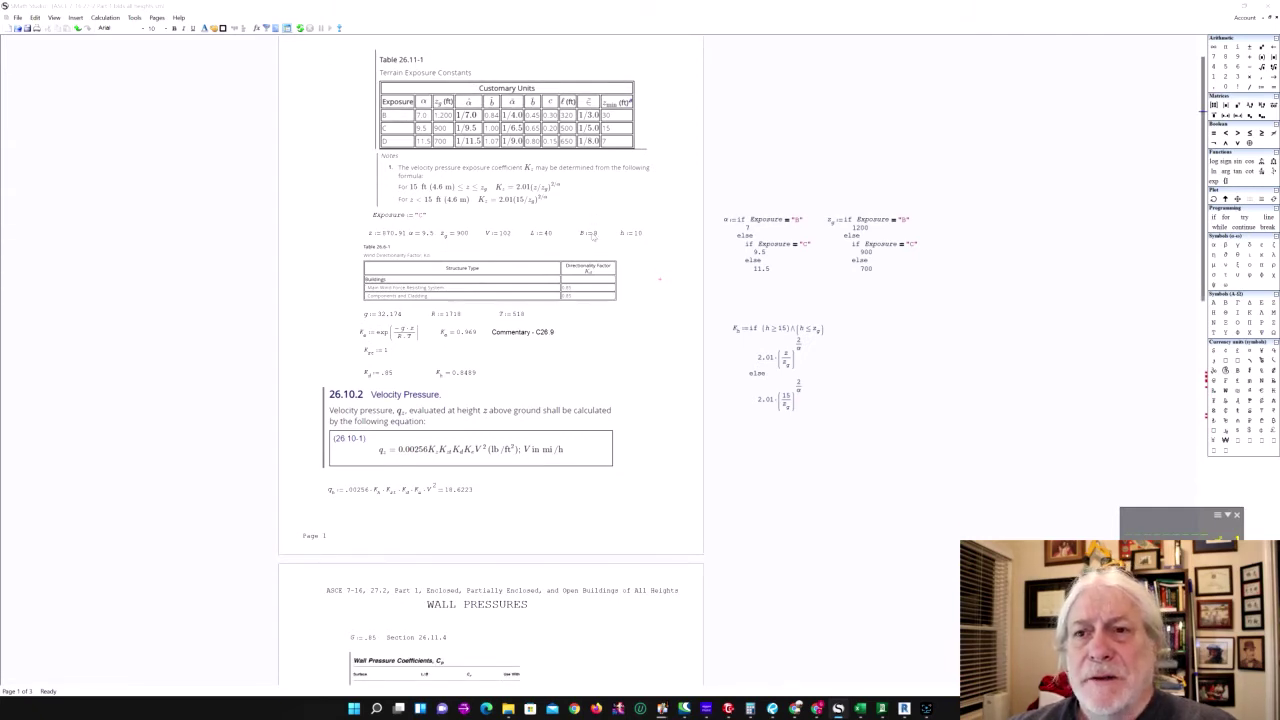
scroll(594, 237, down, 2)
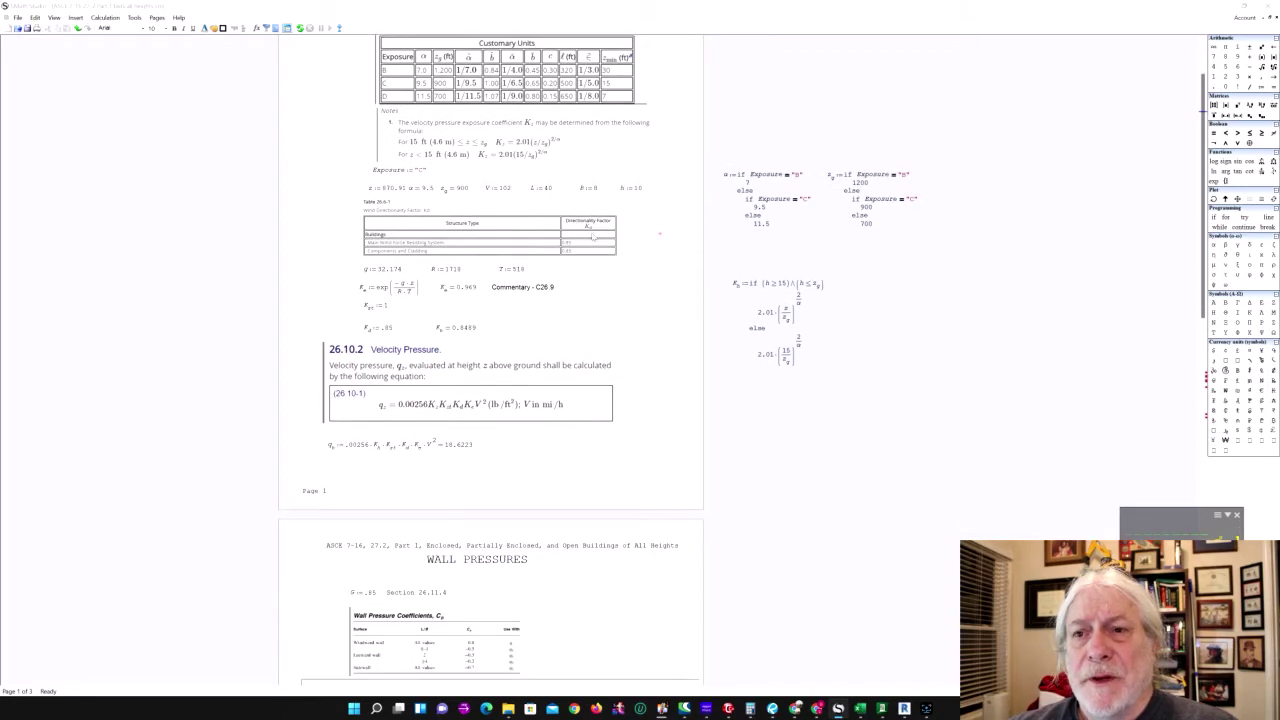
scroll(594, 238, down, 6)
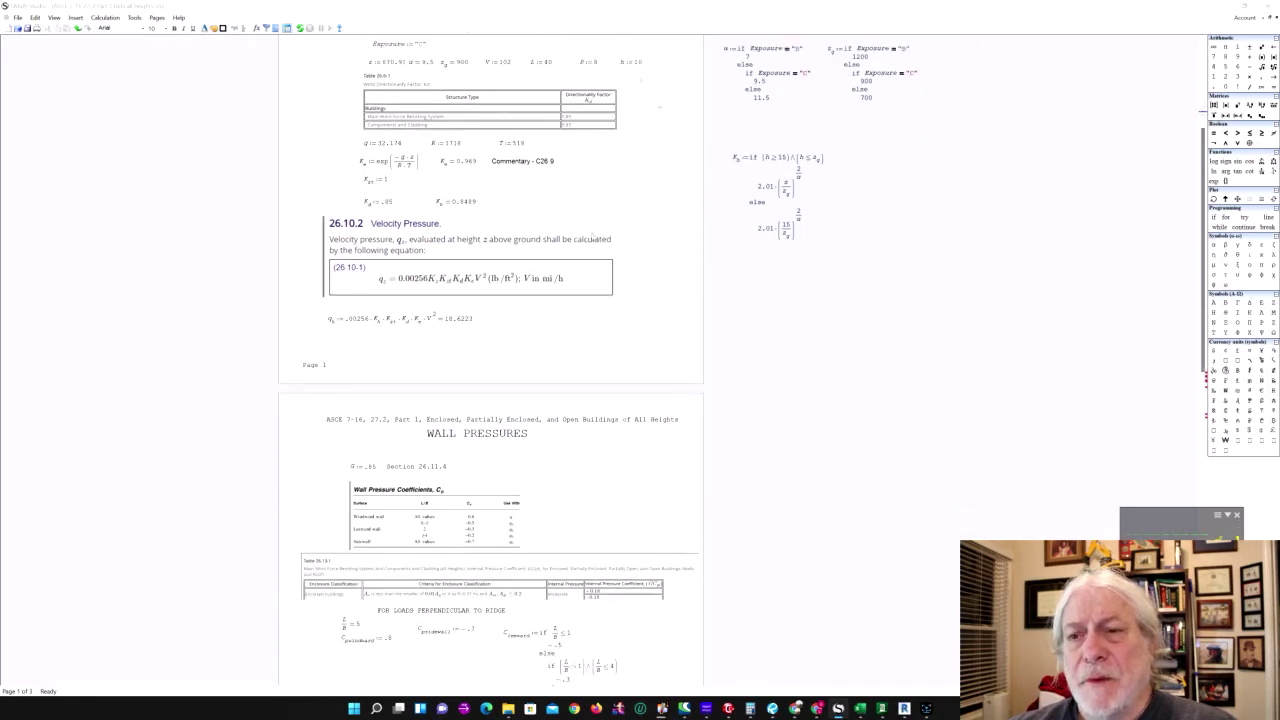
scroll(594, 237, down, 3)
scroll(594, 237, down, 2)
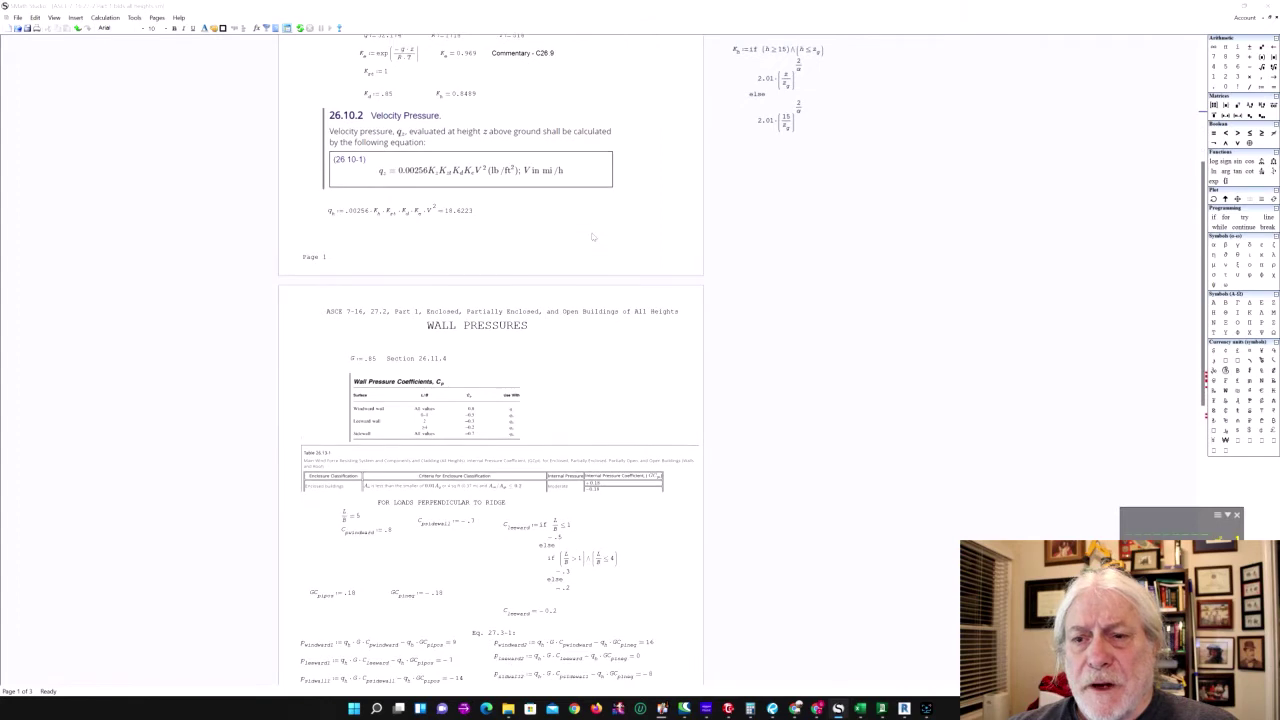
scroll(592, 237, down, 2)
scroll(592, 237, up, 5)
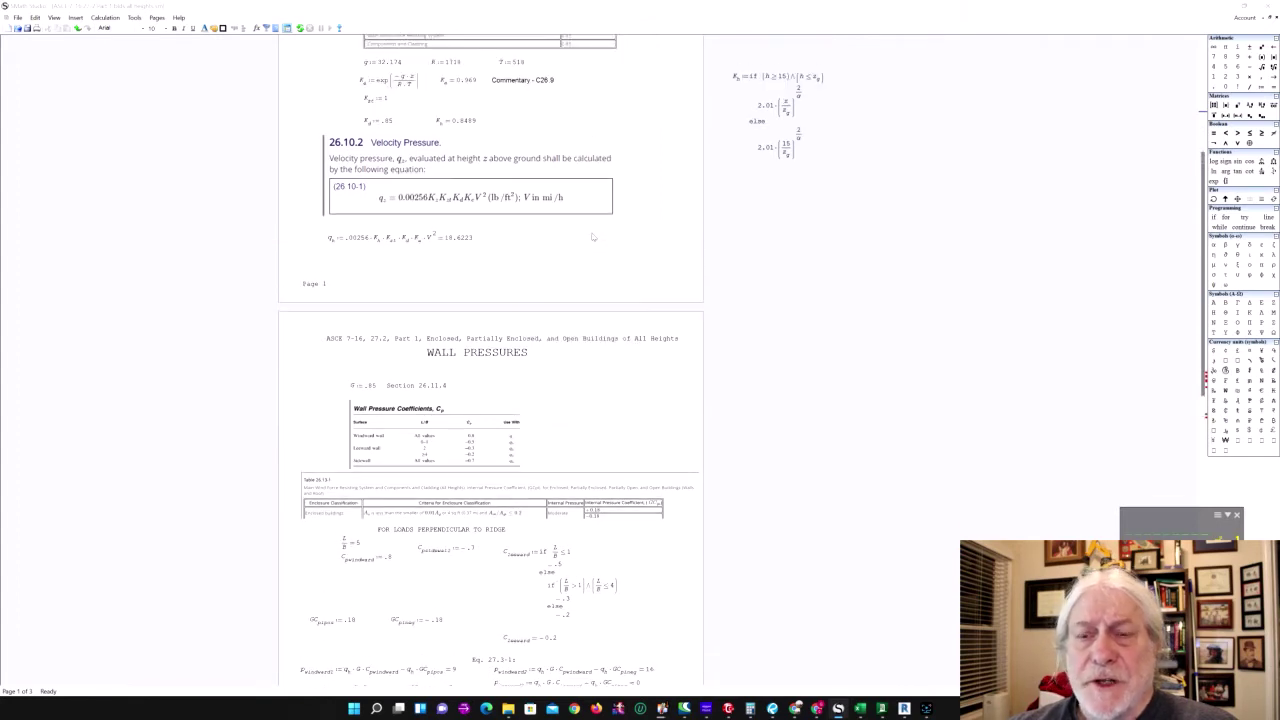
scroll(592, 237, up, 9)
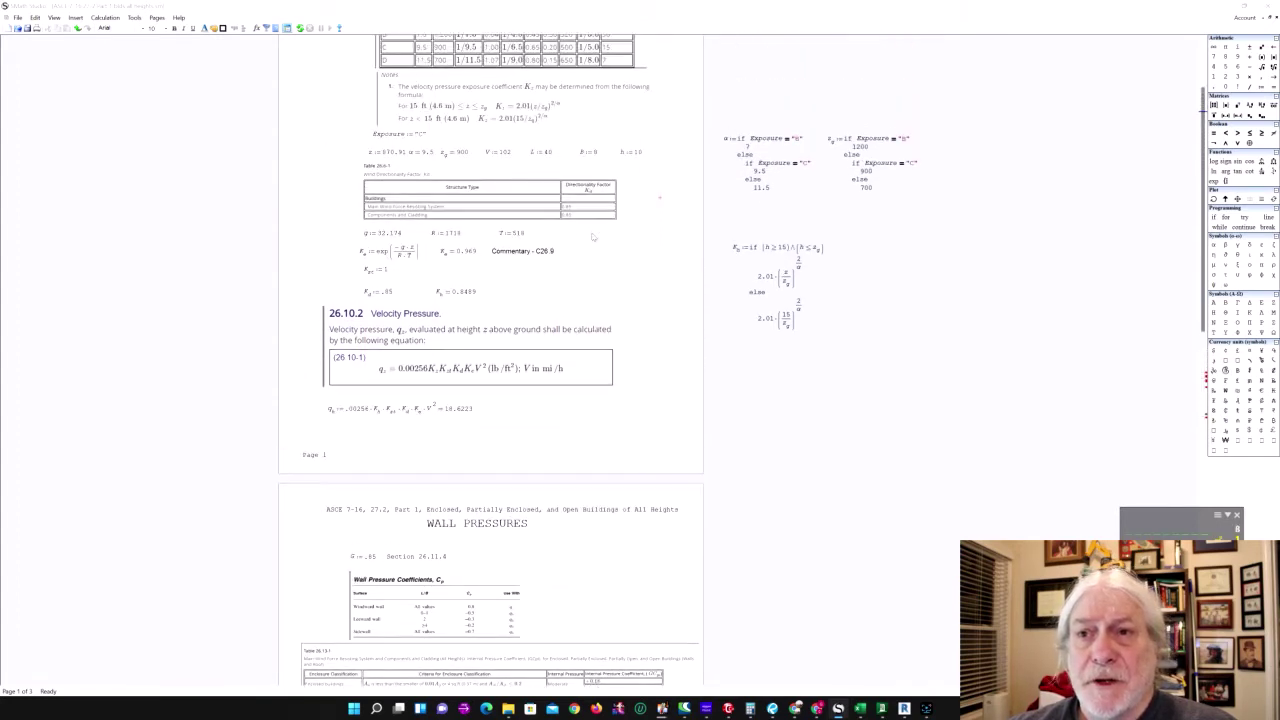
scroll(594, 237, up, 4)
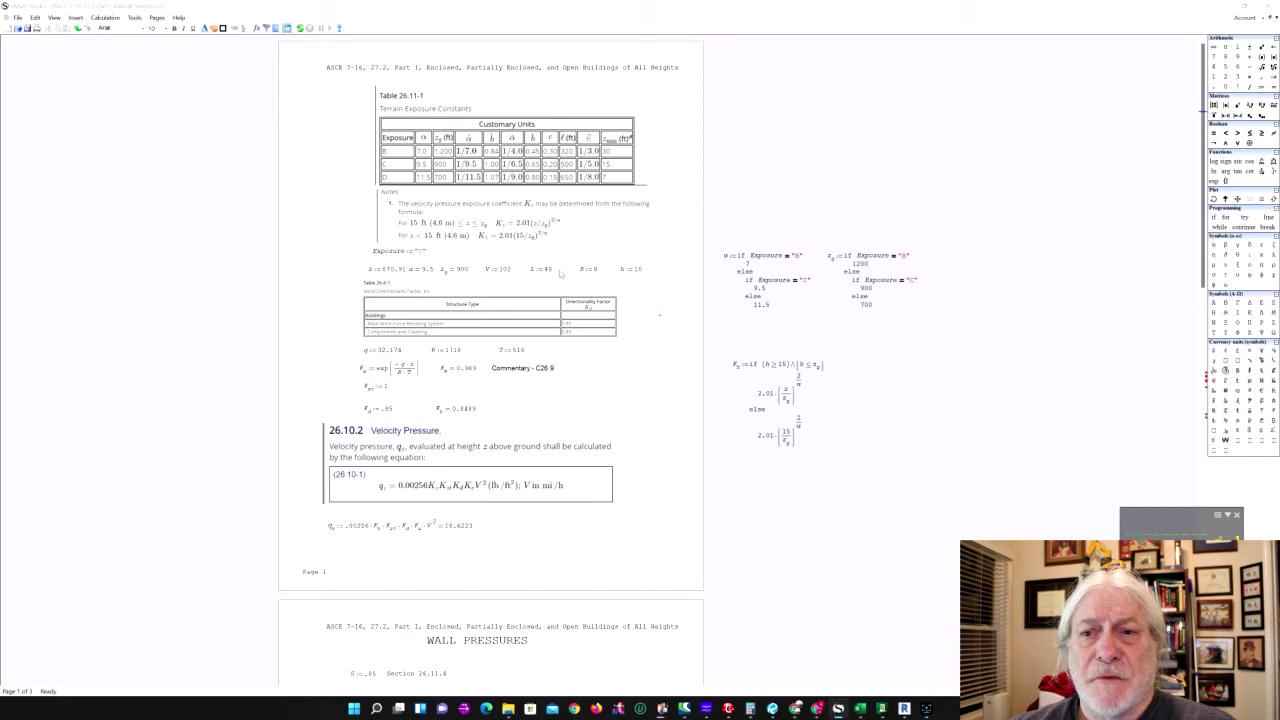
Step: Set the wind worksheet's B input to 16
double_click(595, 270)
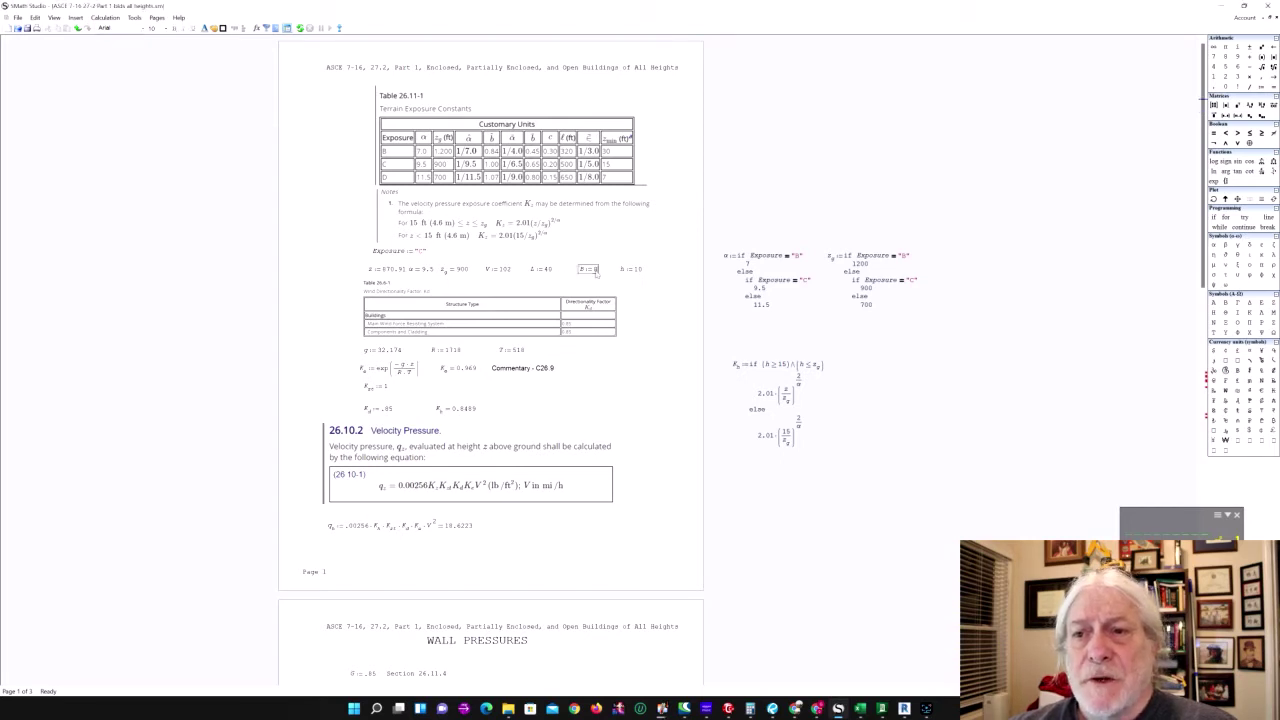
text(16)
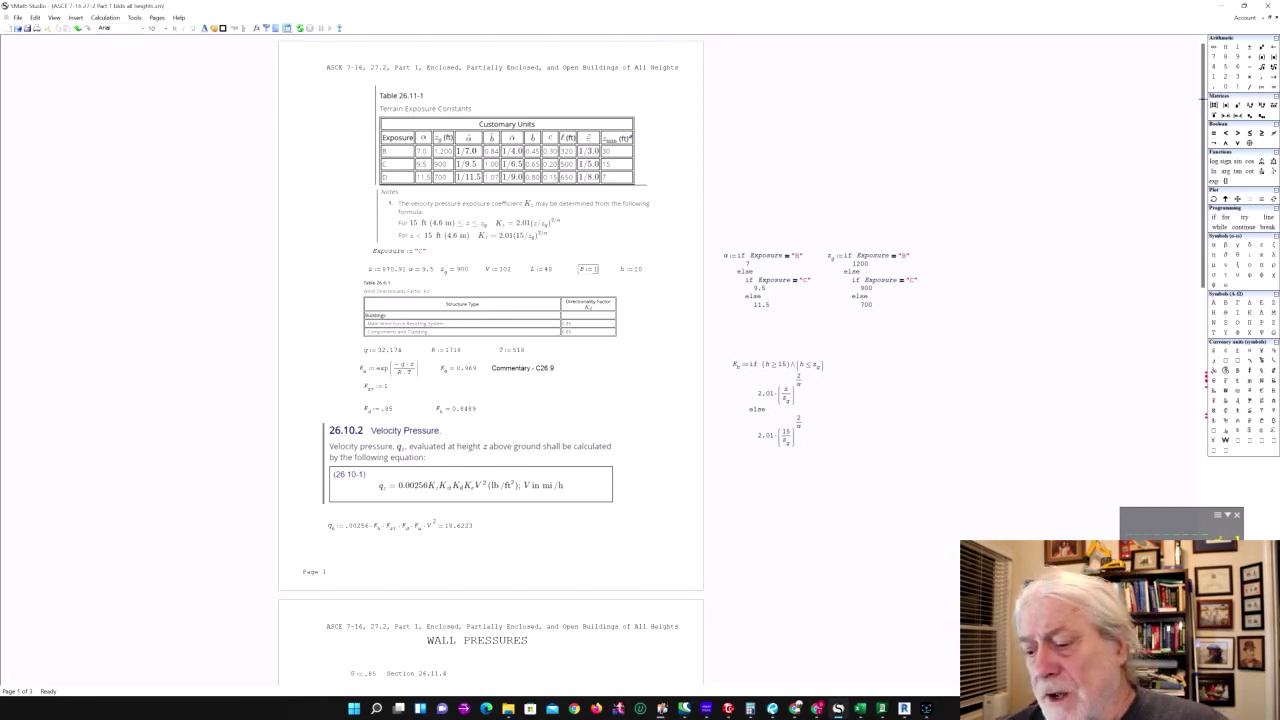
click(634, 269)
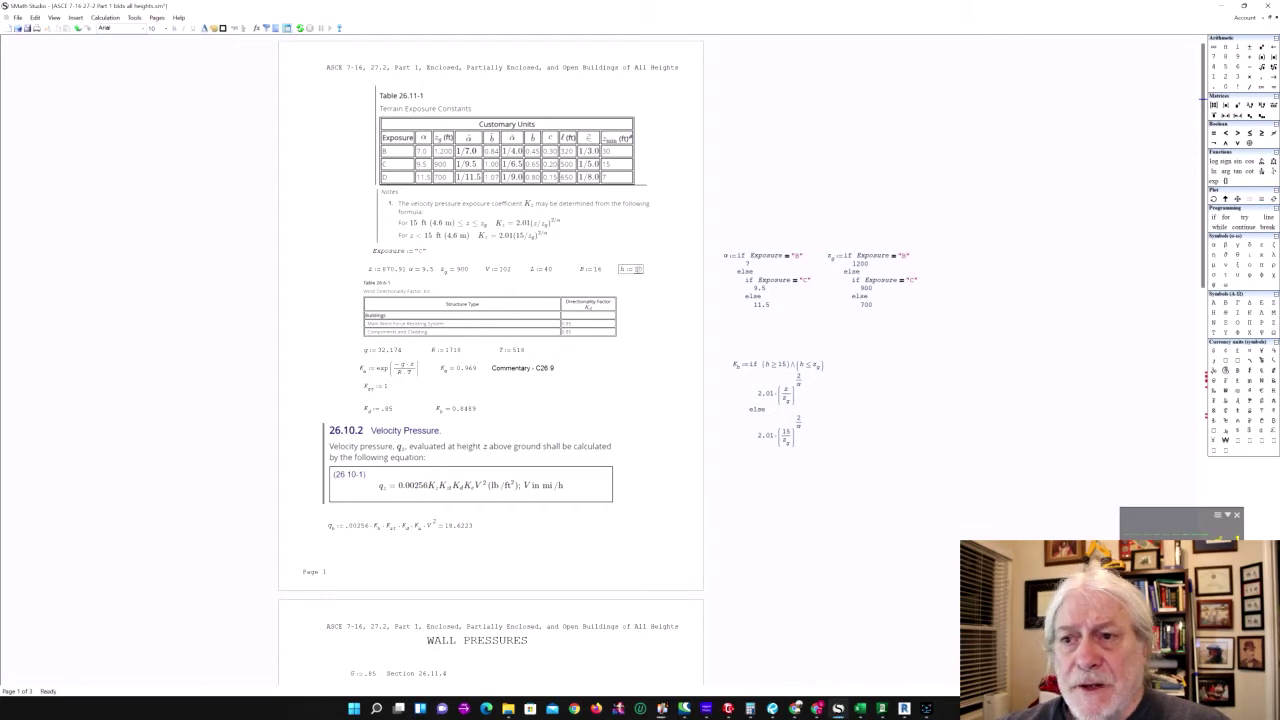
Step: Review the Wall Pressures pages (L/B 2.5, Pwindward2 equation), then bring up the Response Spectra workbook
scroll(635, 267, down, 3)
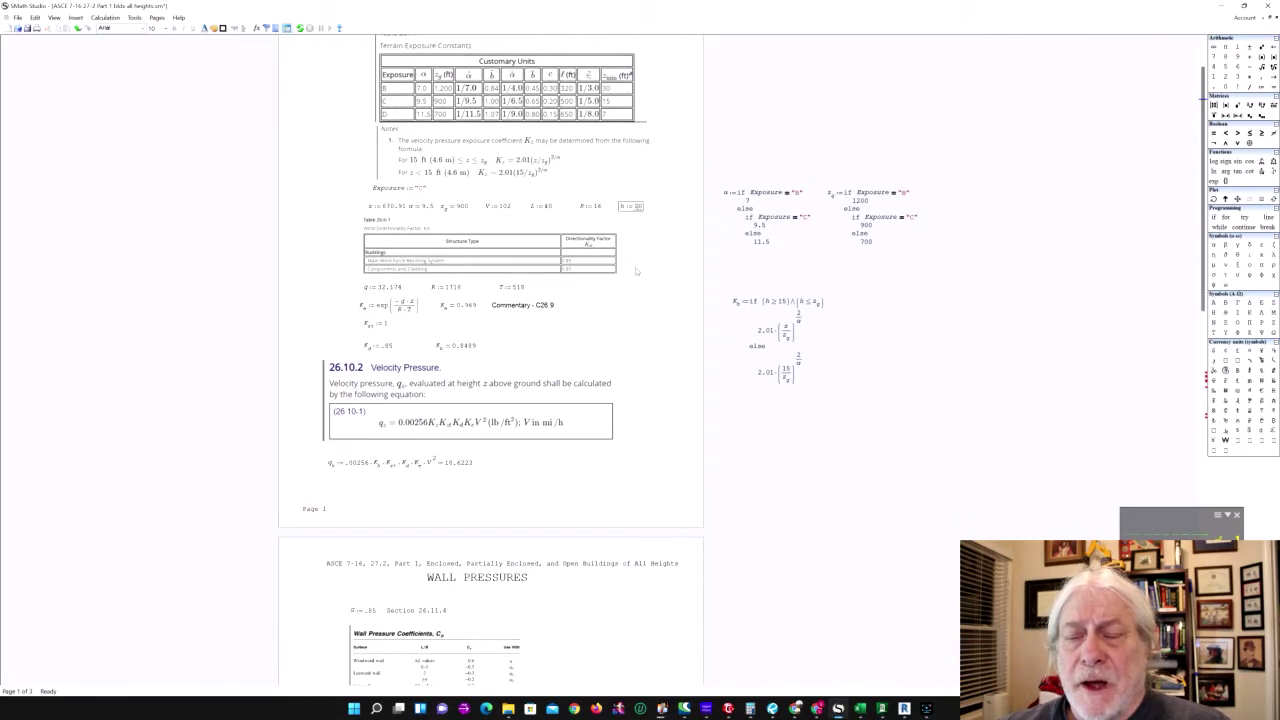
scroll(635, 267, down, 1)
scroll(635, 270, down, 4)
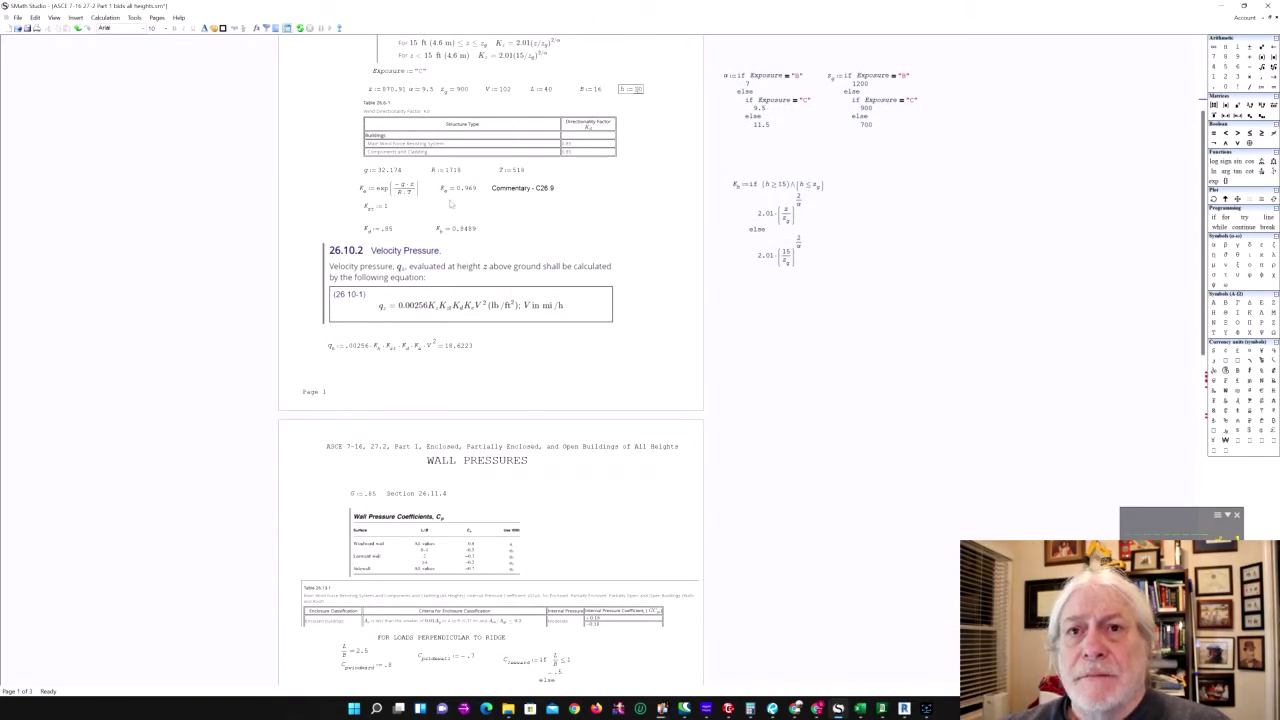
scroll(396, 128, up, 3)
scroll(393, 152, up, 1)
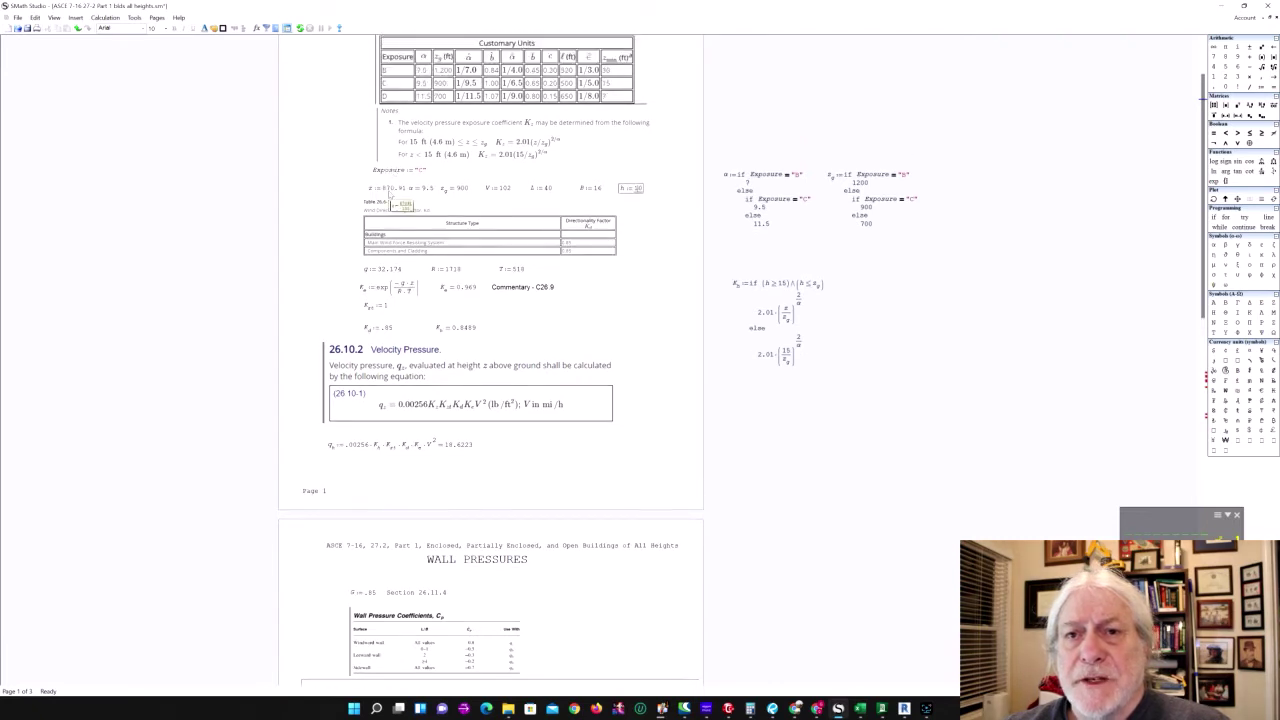
scroll(393, 196, down, 13)
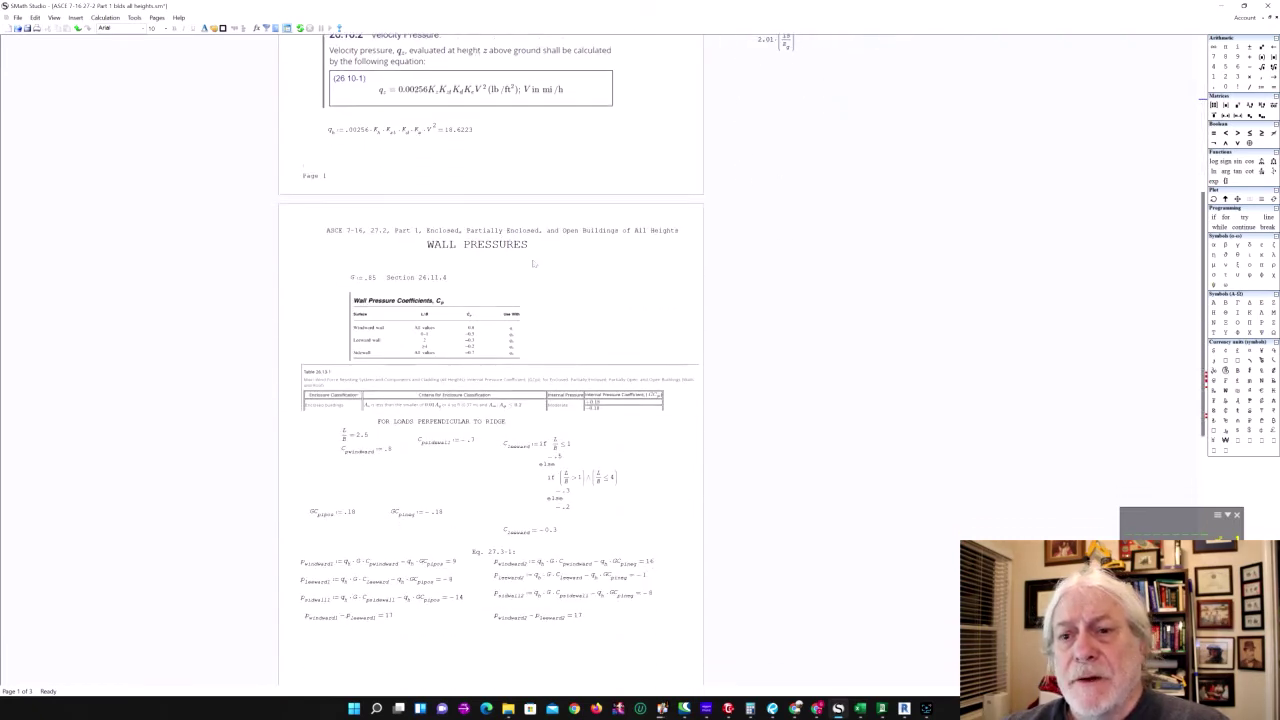
scroll(533, 264, down, 12)
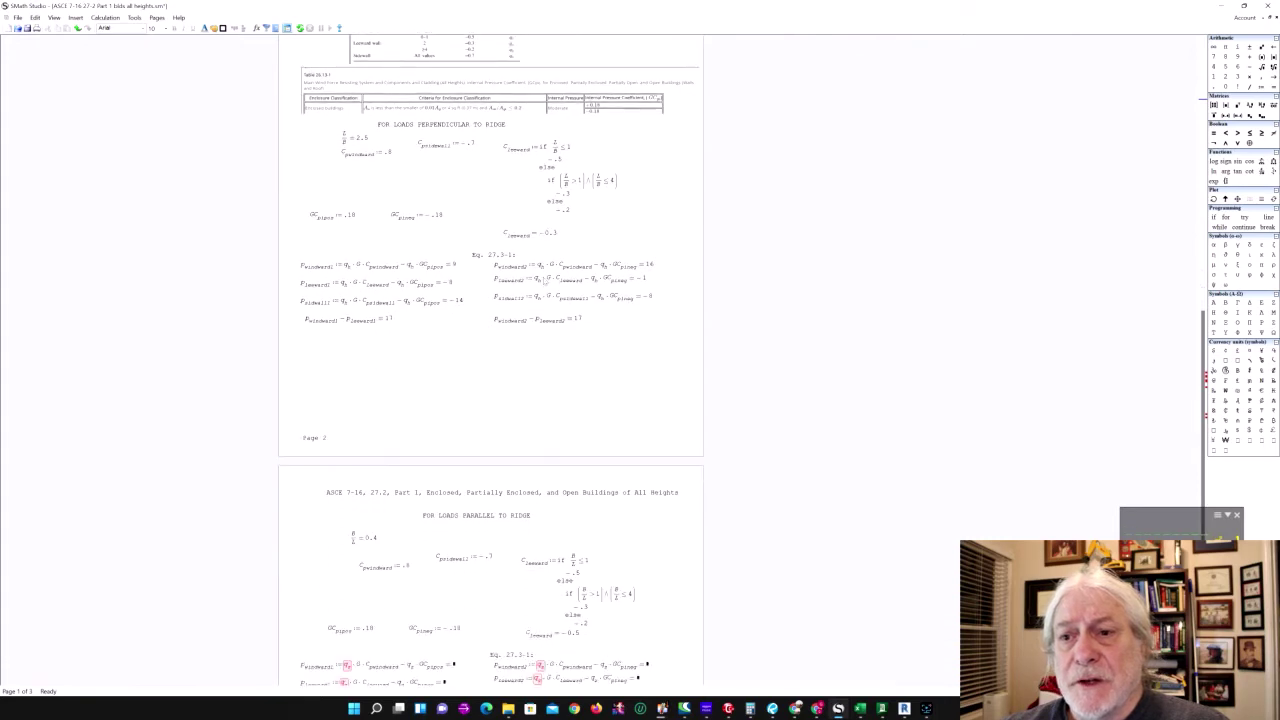
scroll(545, 282, down, 3)
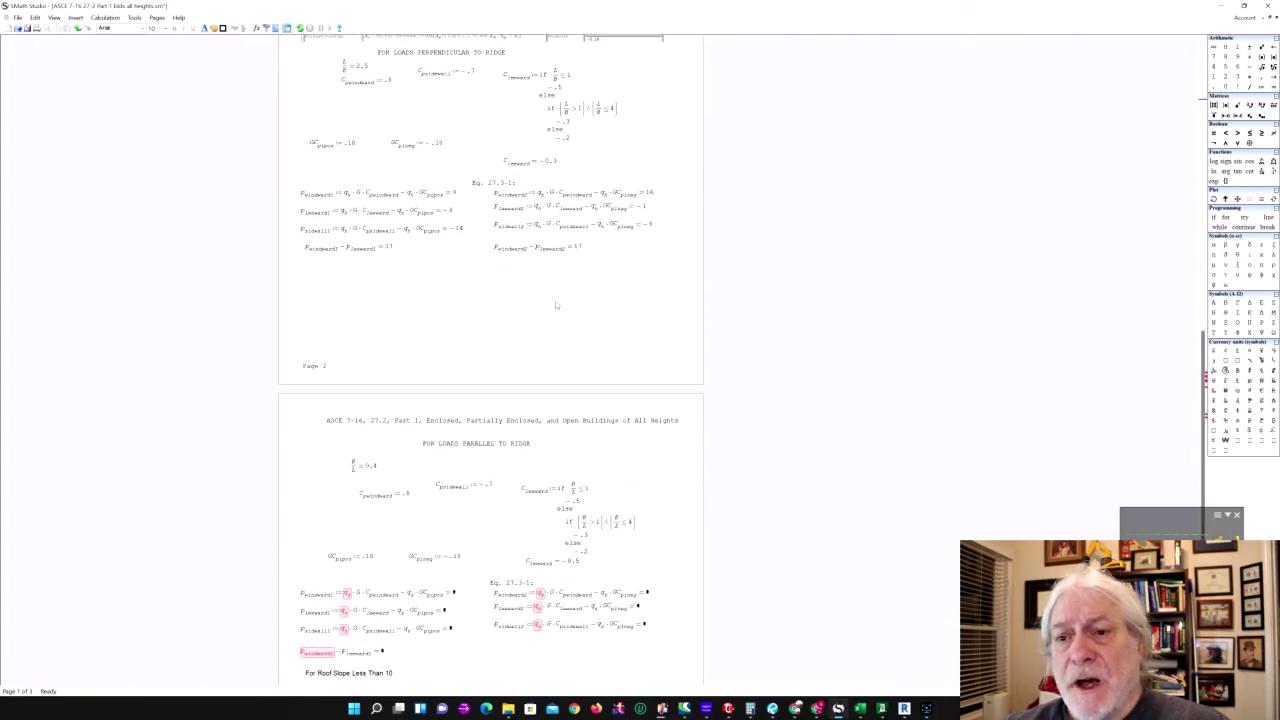
scroll(556, 305, down, 7)
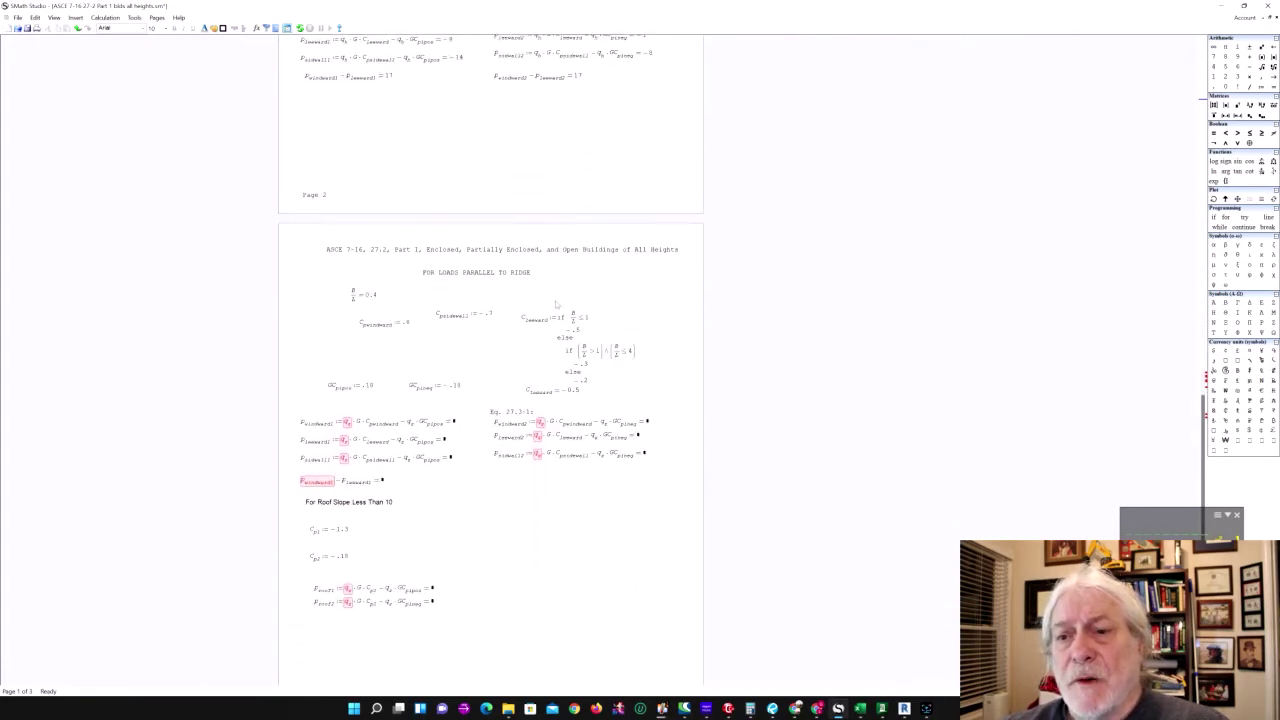
scroll(556, 305, up, 8)
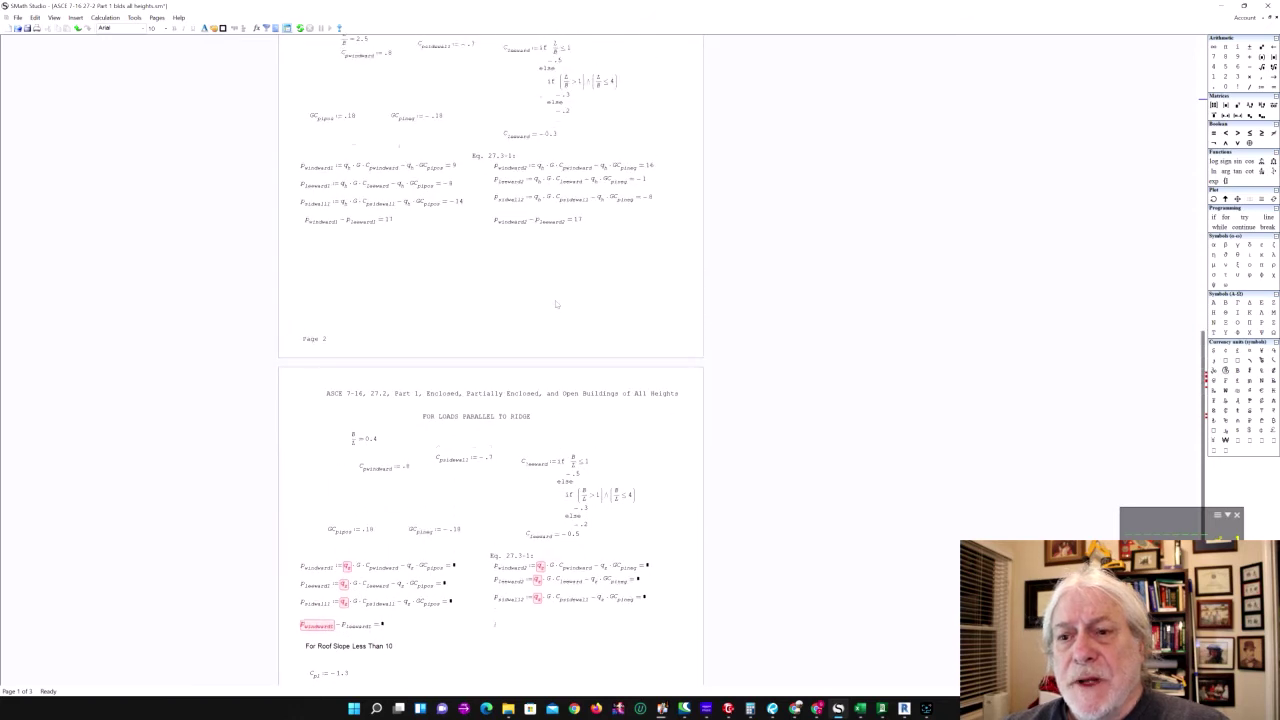
scroll(556, 305, up, 4)
scroll(556, 305, down, 5)
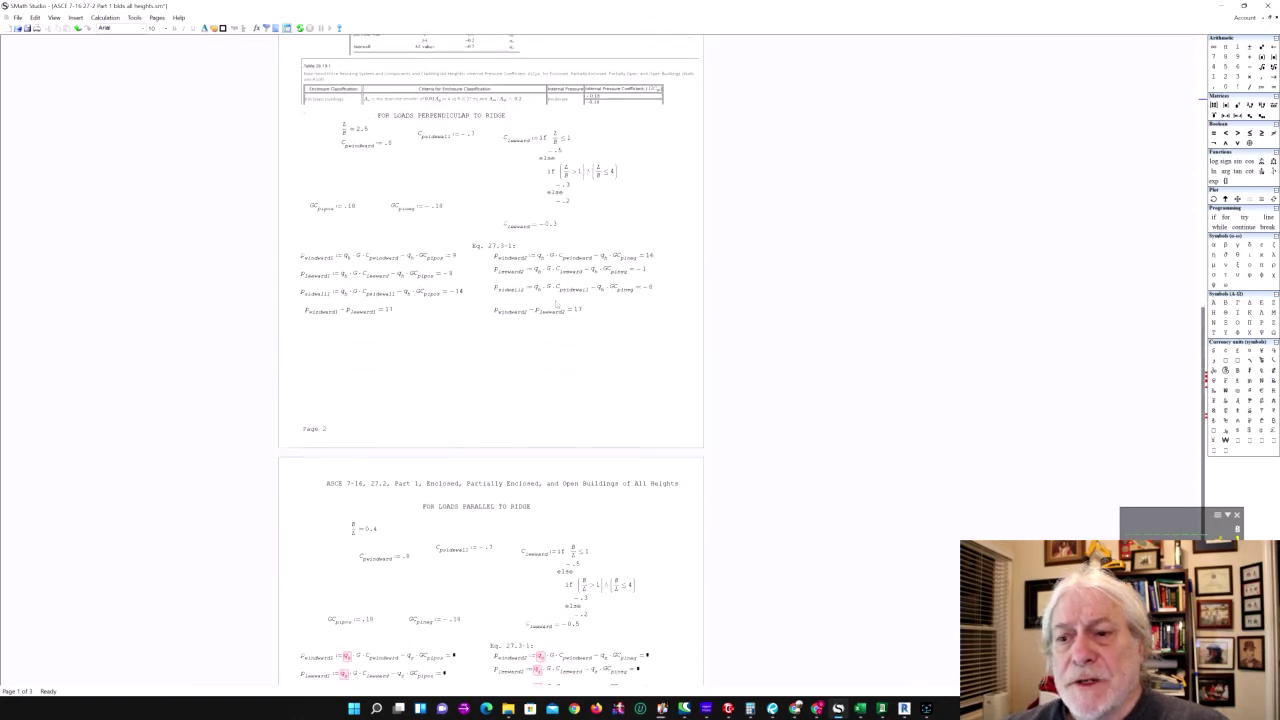
scroll(556, 305, down, 9)
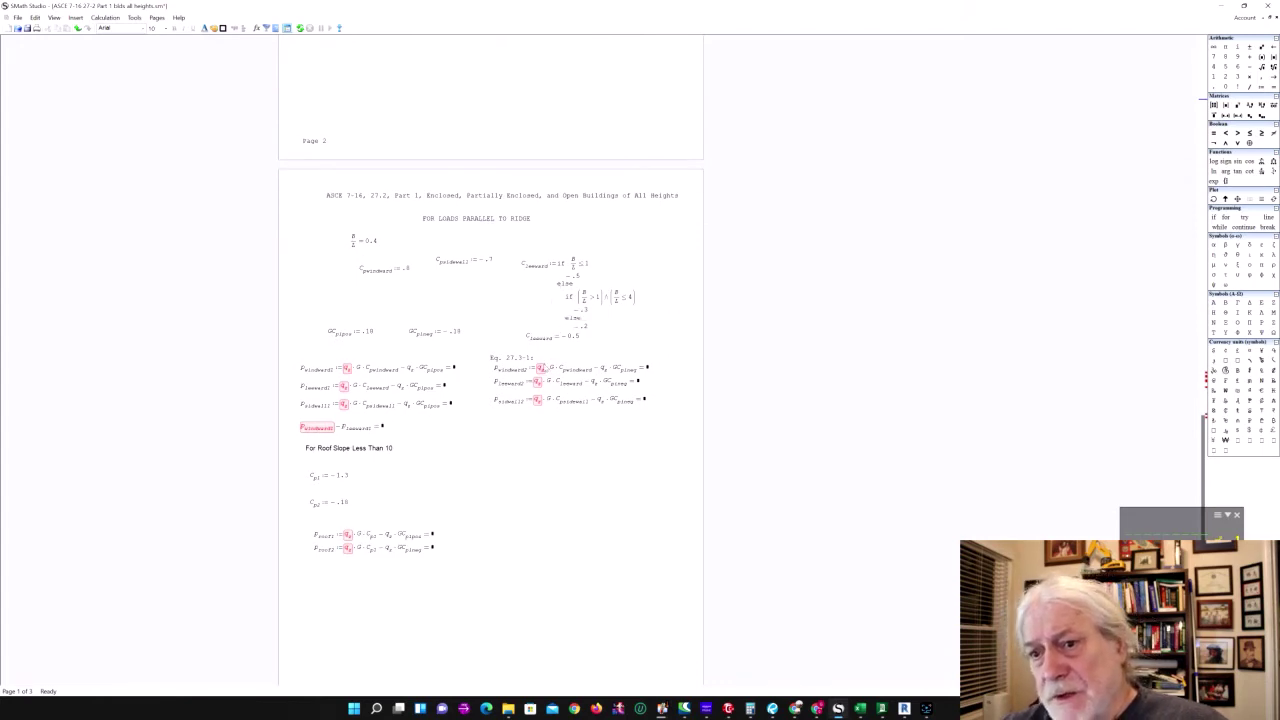
click(500, 371)
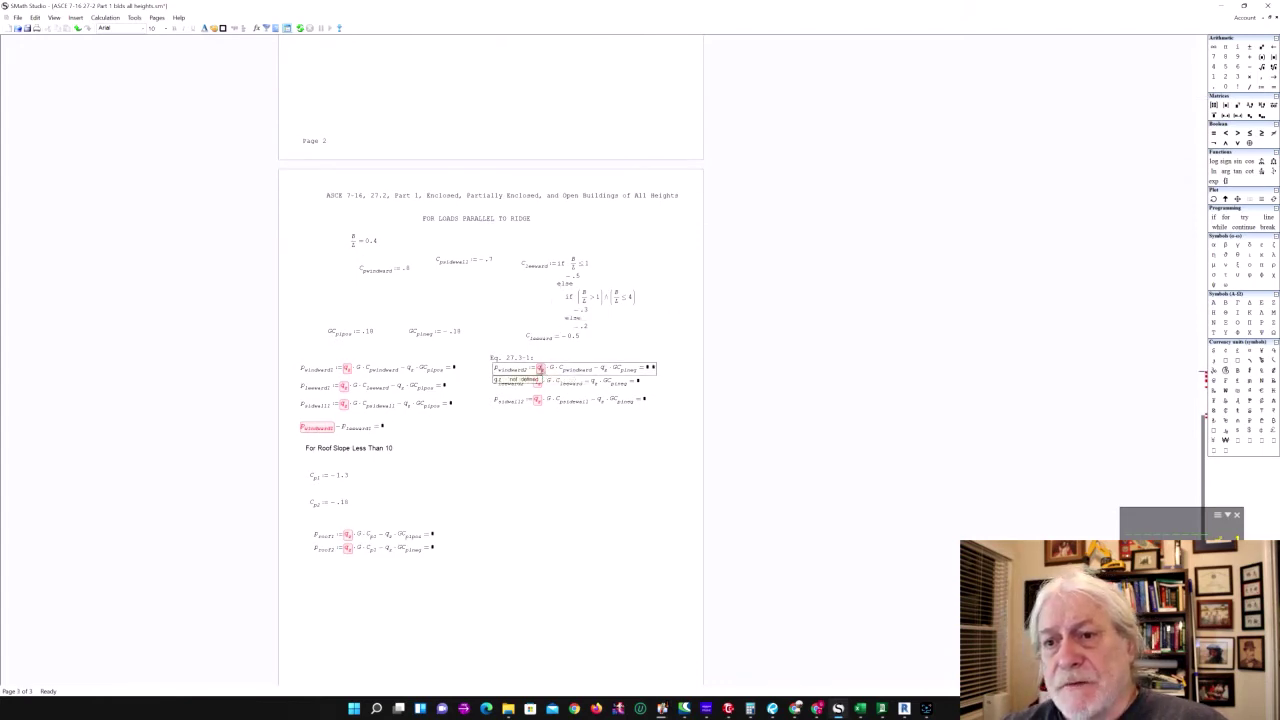
scroll(528, 340, up, 8)
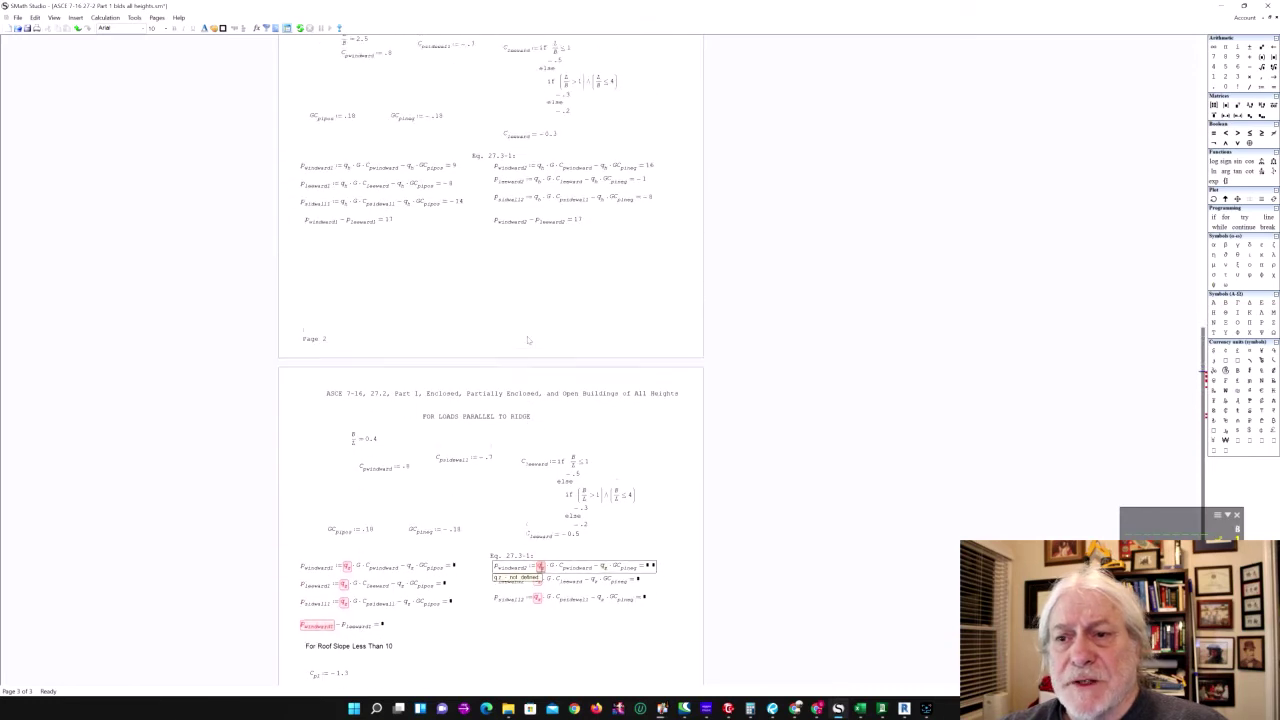
scroll(528, 340, up, 8)
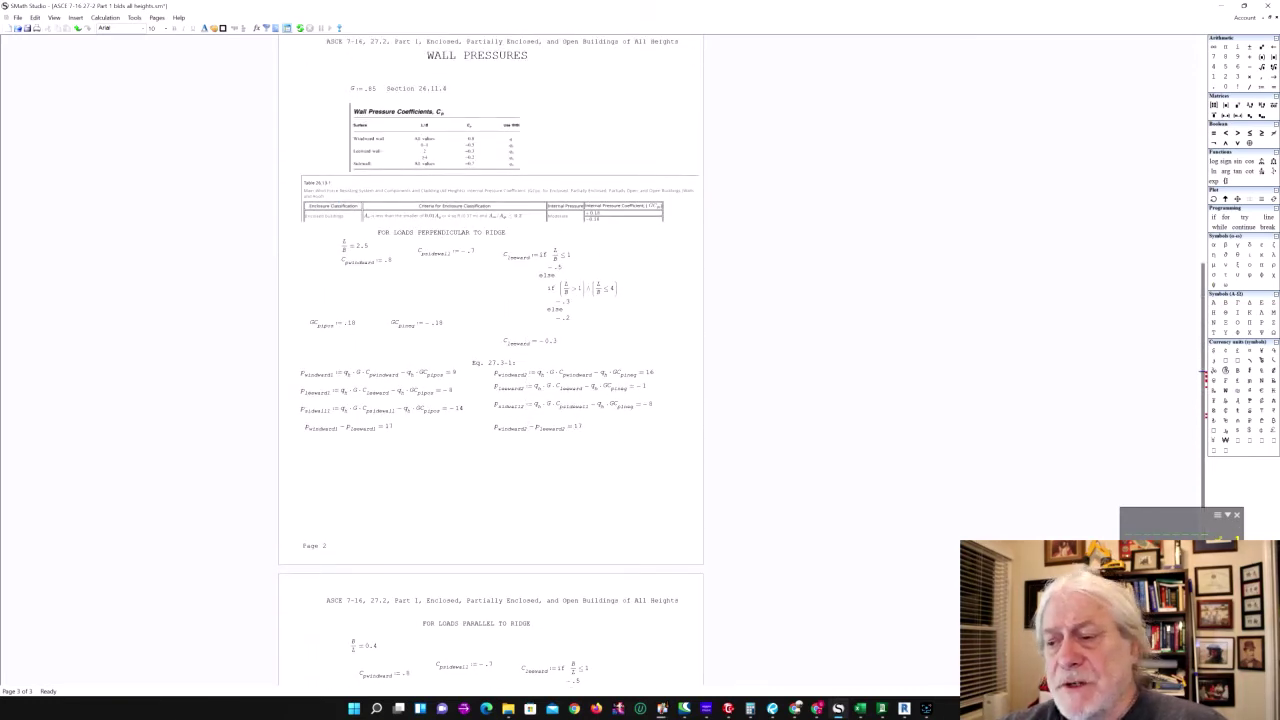
mouse_move(858, 714)
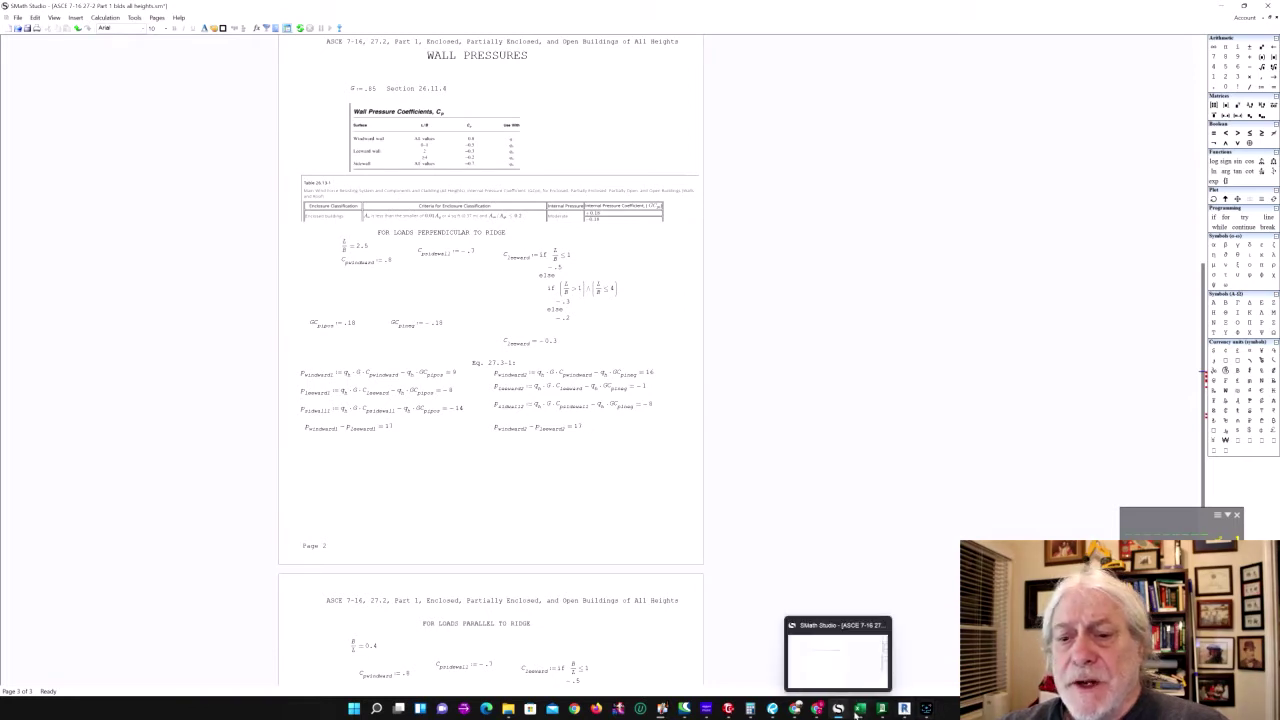
click(858, 714)
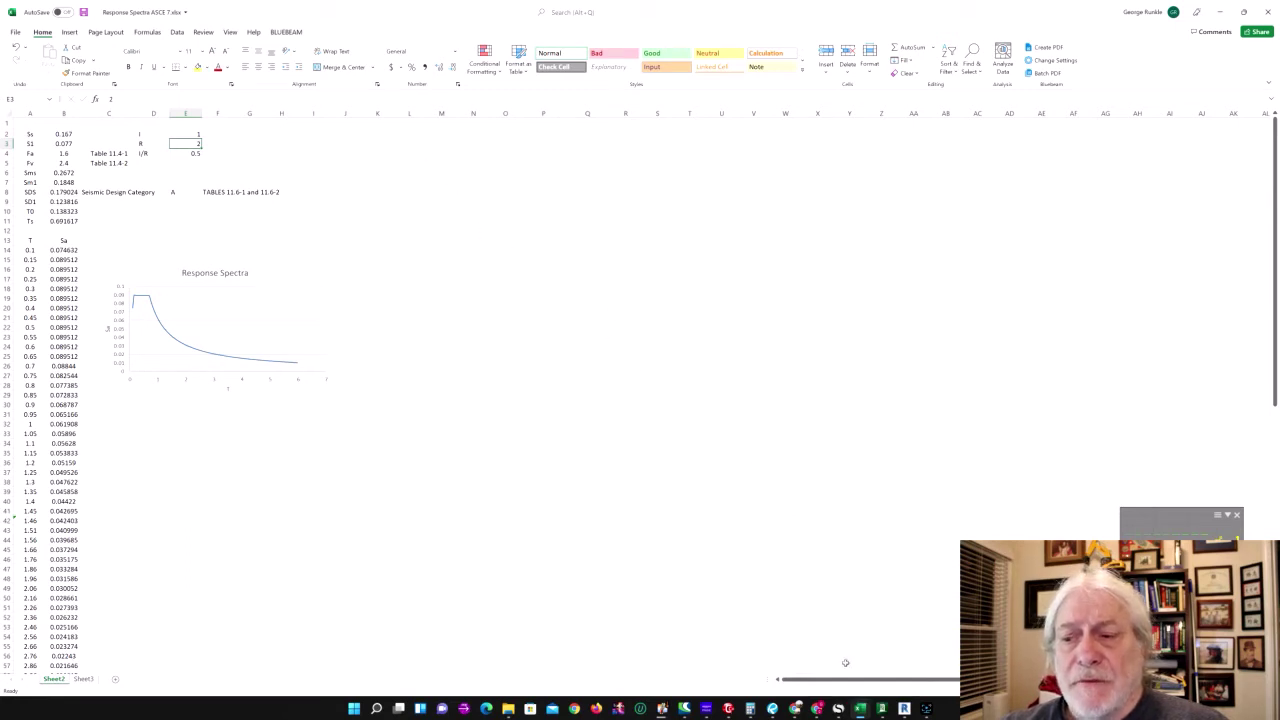
Step: Check Response Spectra ASCE 7.xlsx, return to the SMath wall-pressure worksheet and show the open-worksheets list
mouse_move(903, 708)
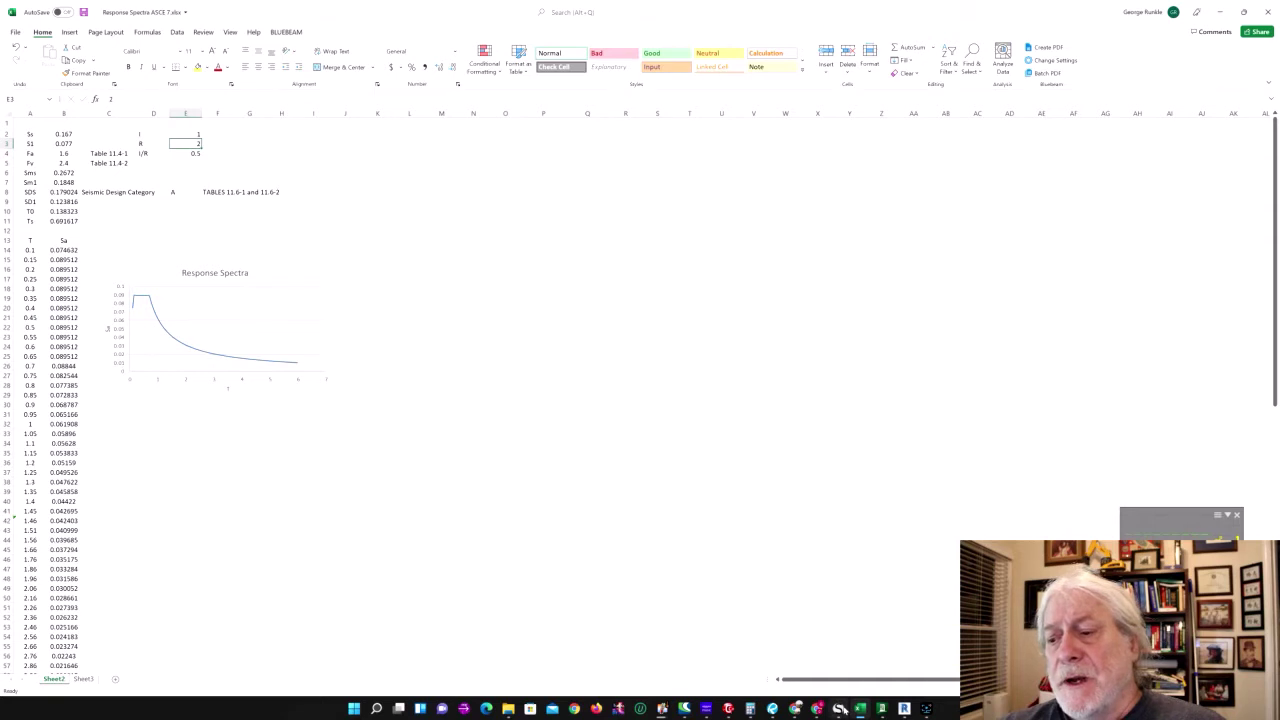
click(841, 709)
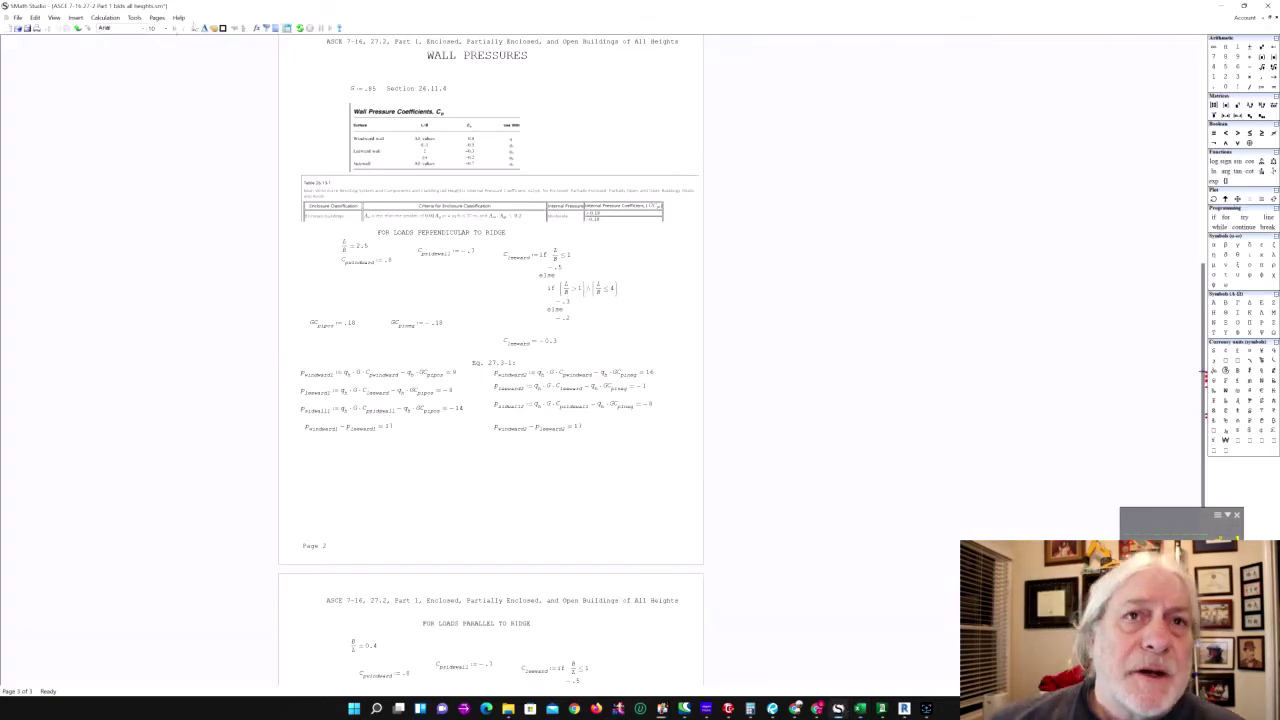
click(157, 18)
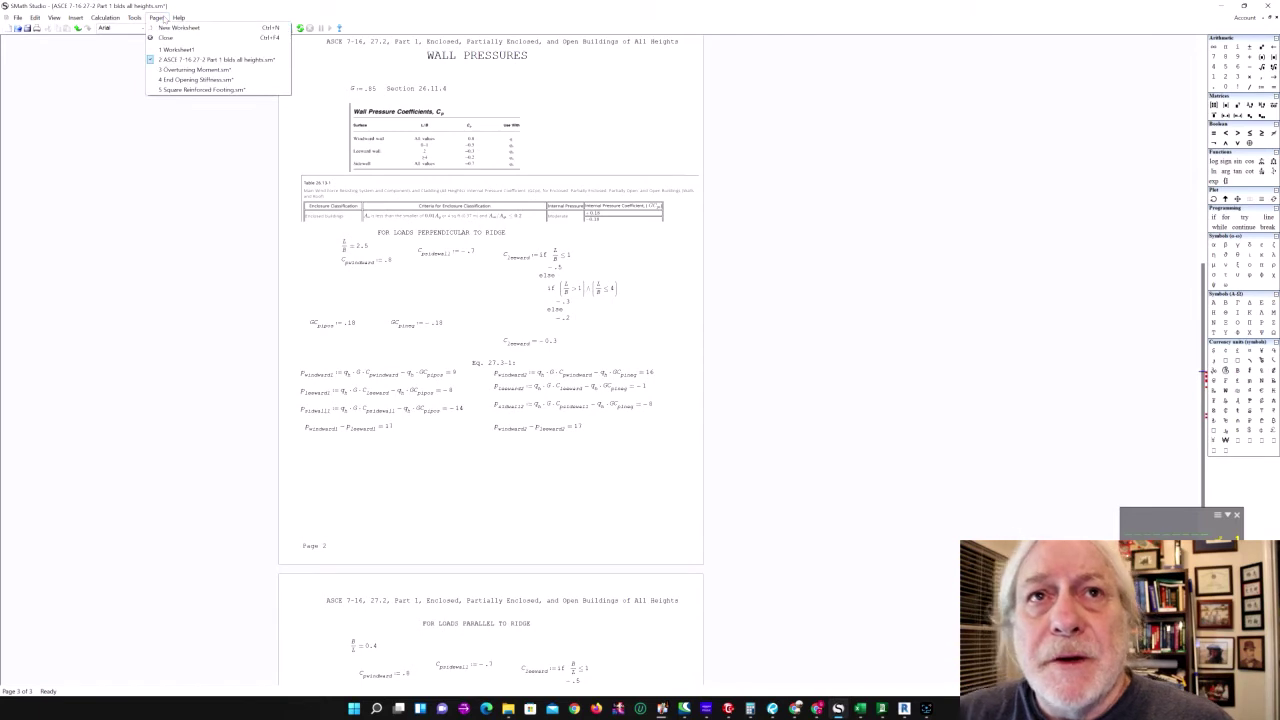
Step: Change the Overturning Moment worksheet's wind pressure W to 13 psf, then switch to End Opening Stiffness.sm
click(200, 70)
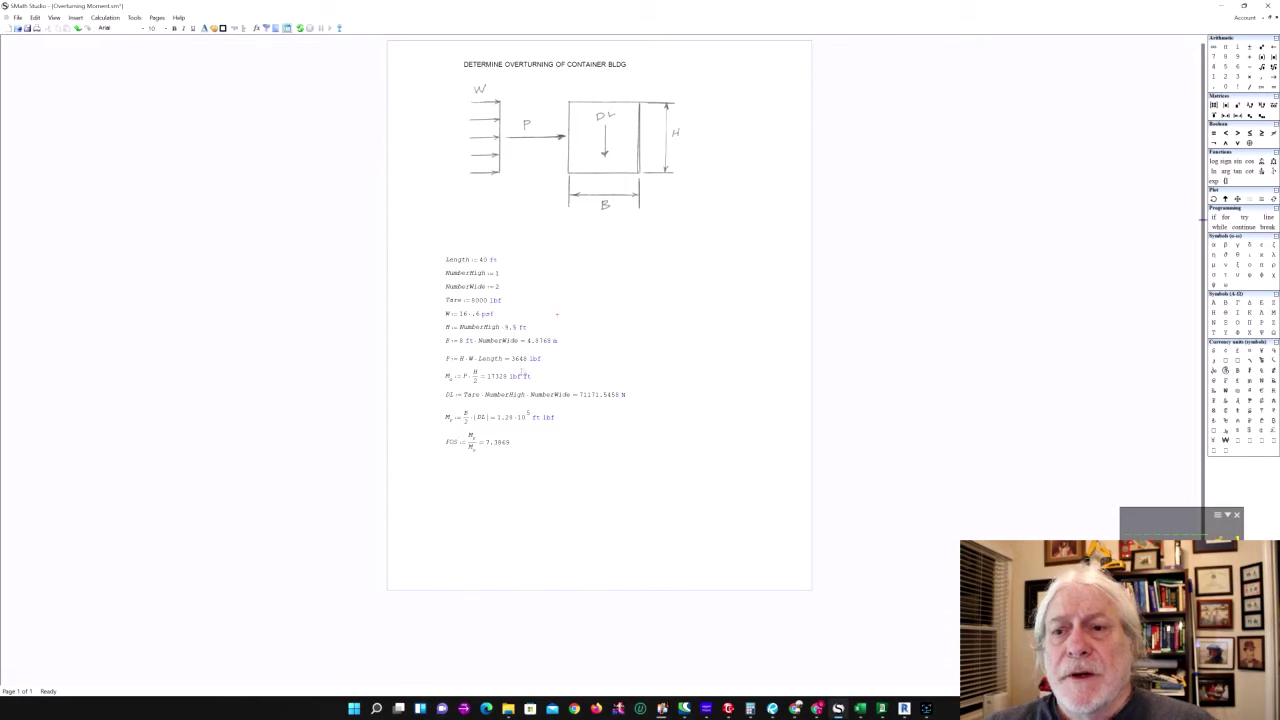
click(463, 315)
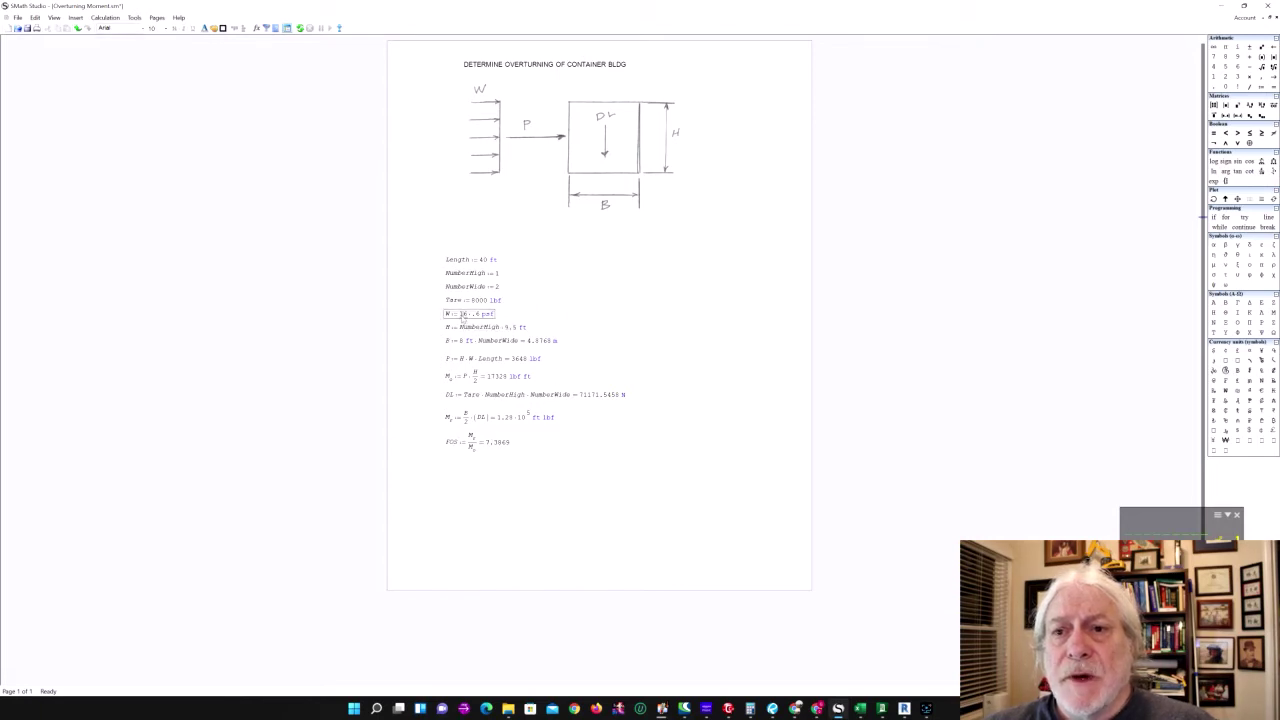
double_click(463, 315)
text(13)
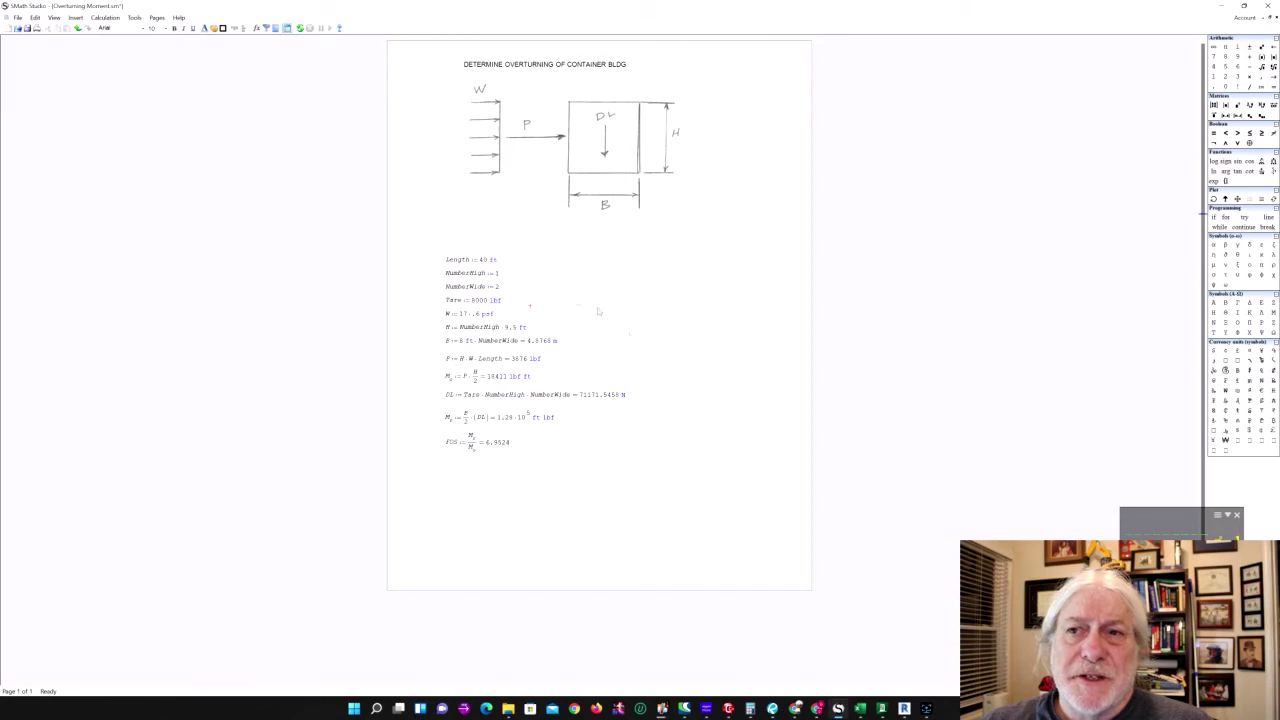
click(156, 17)
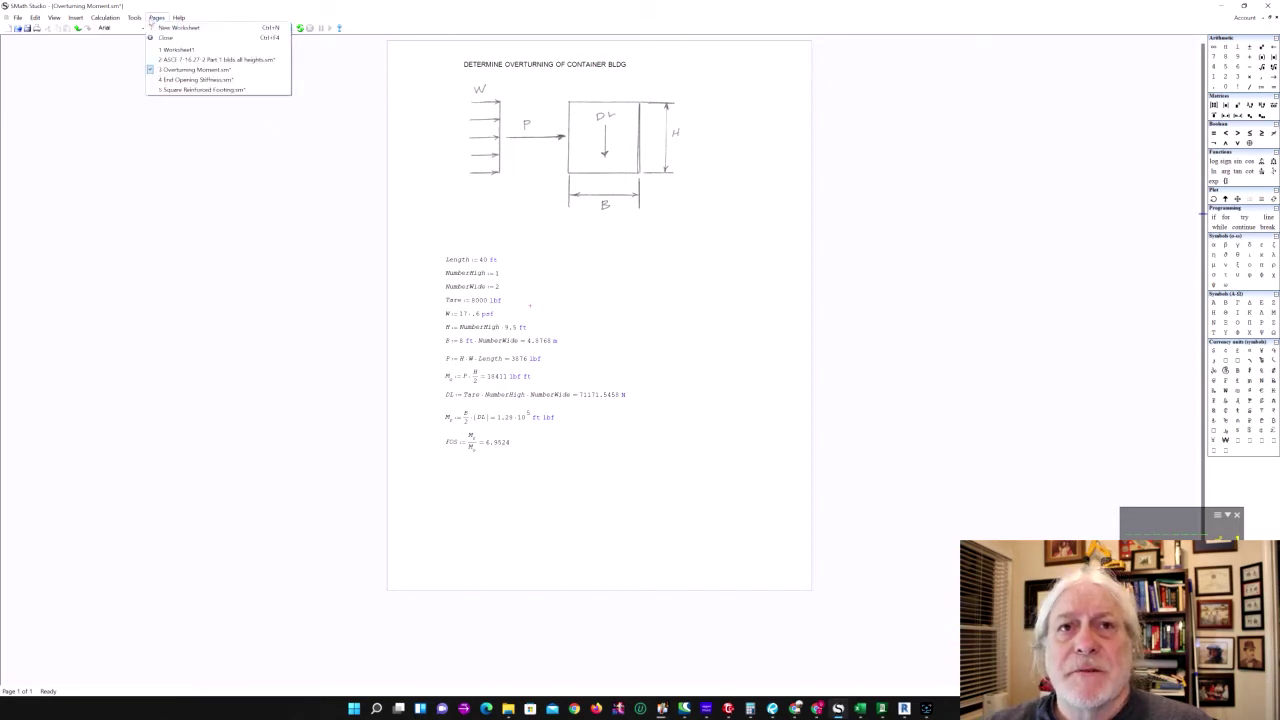
click(184, 79)
Step: Scroll through the Container End Stiffness worksheet, then return to the RAM Elements container model
scroll(697, 246, down, 1)
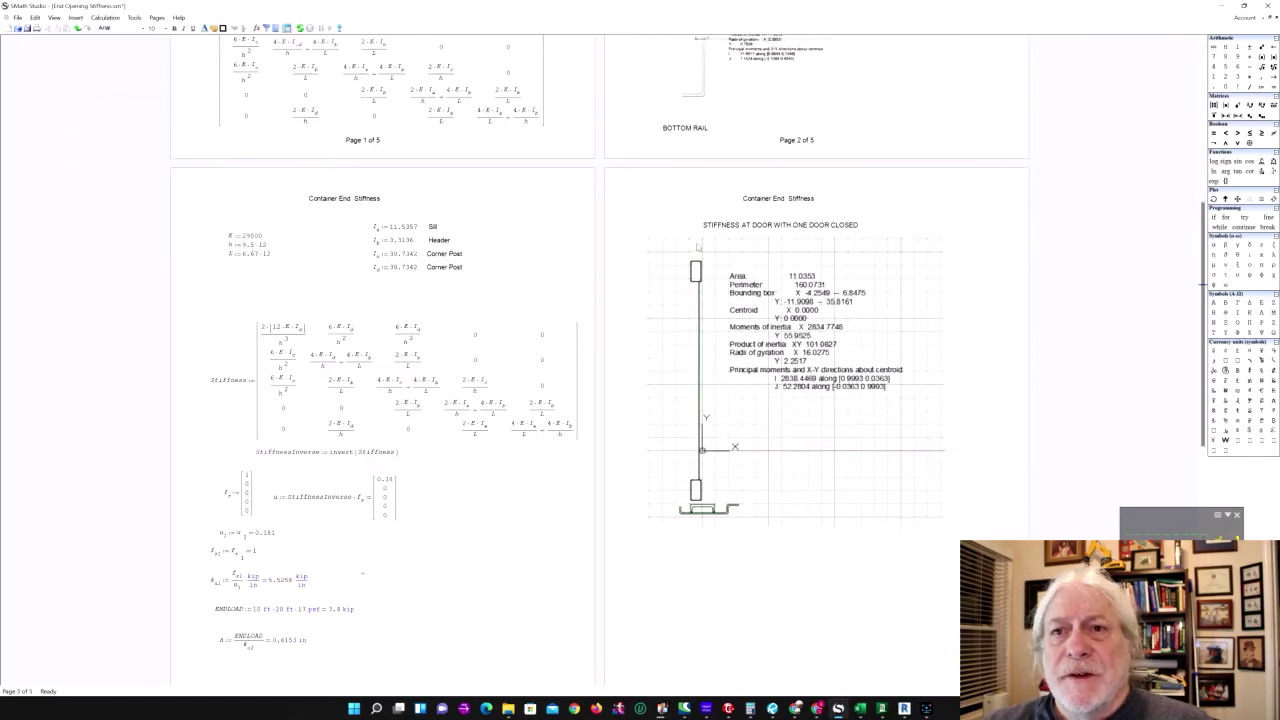
scroll(697, 246, up, 3)
scroll(697, 247, up, 3)
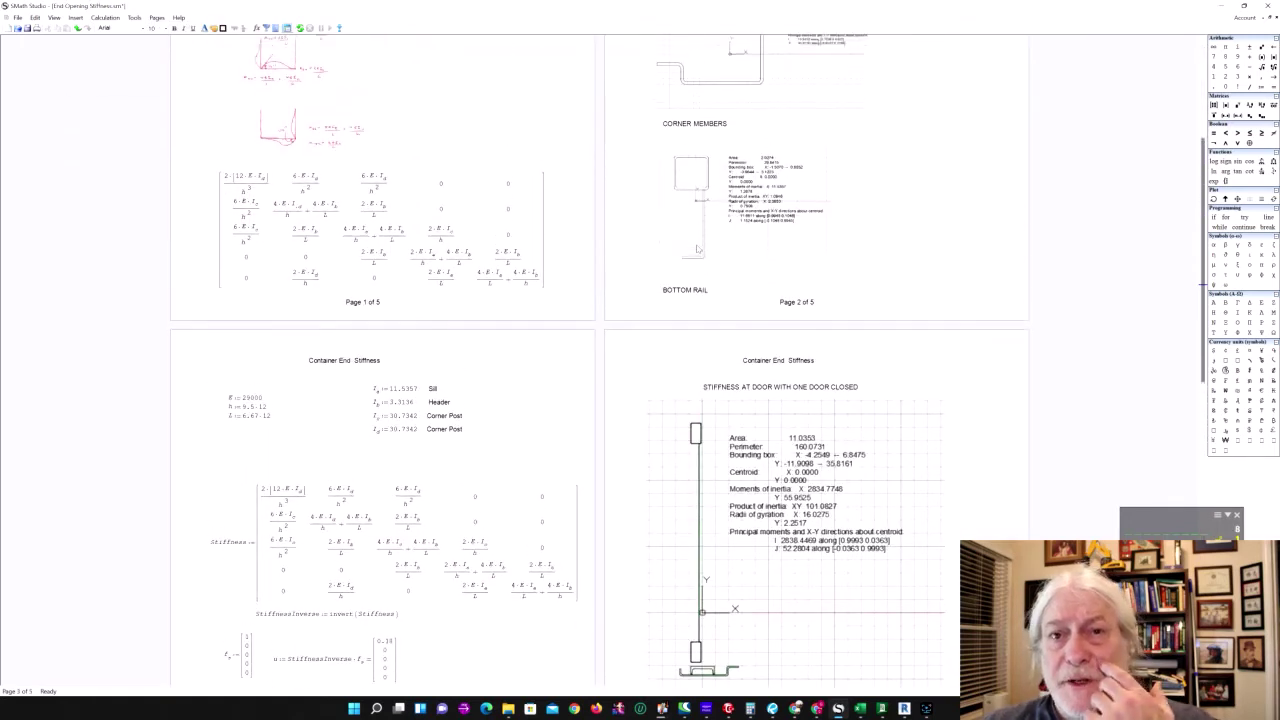
scroll(688, 248, up, 2)
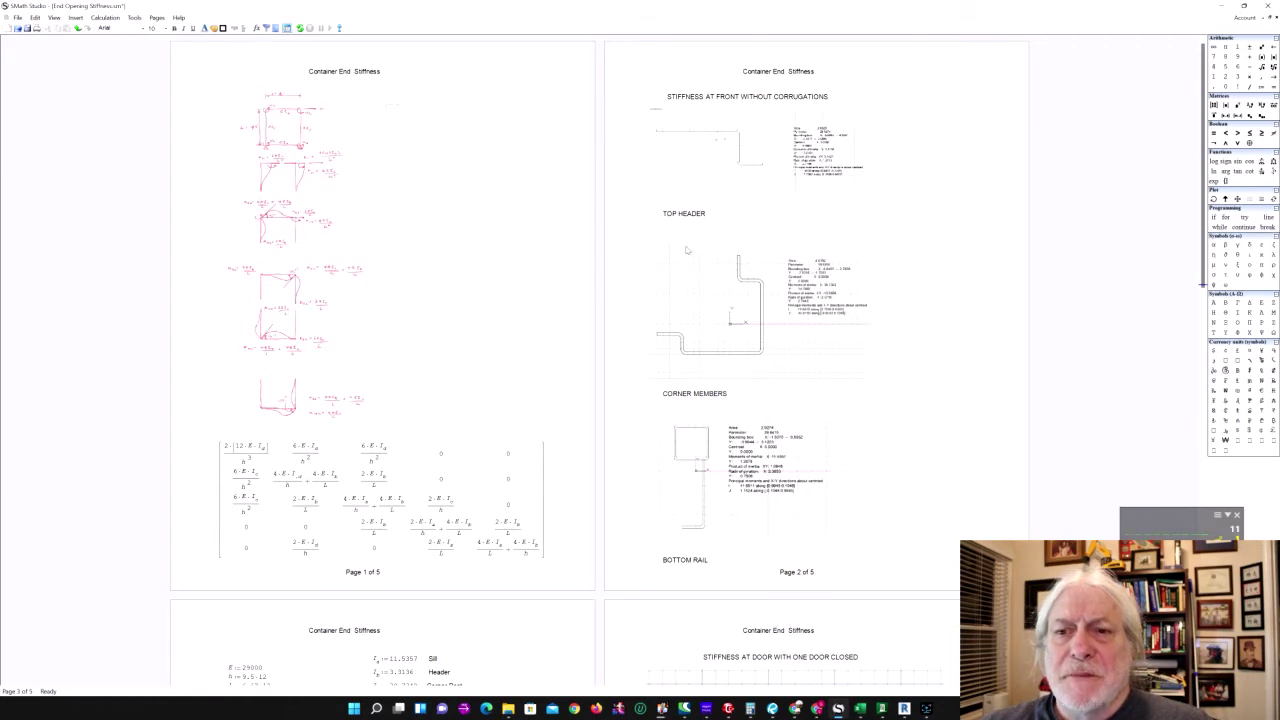
scroll(686, 250, down, 1)
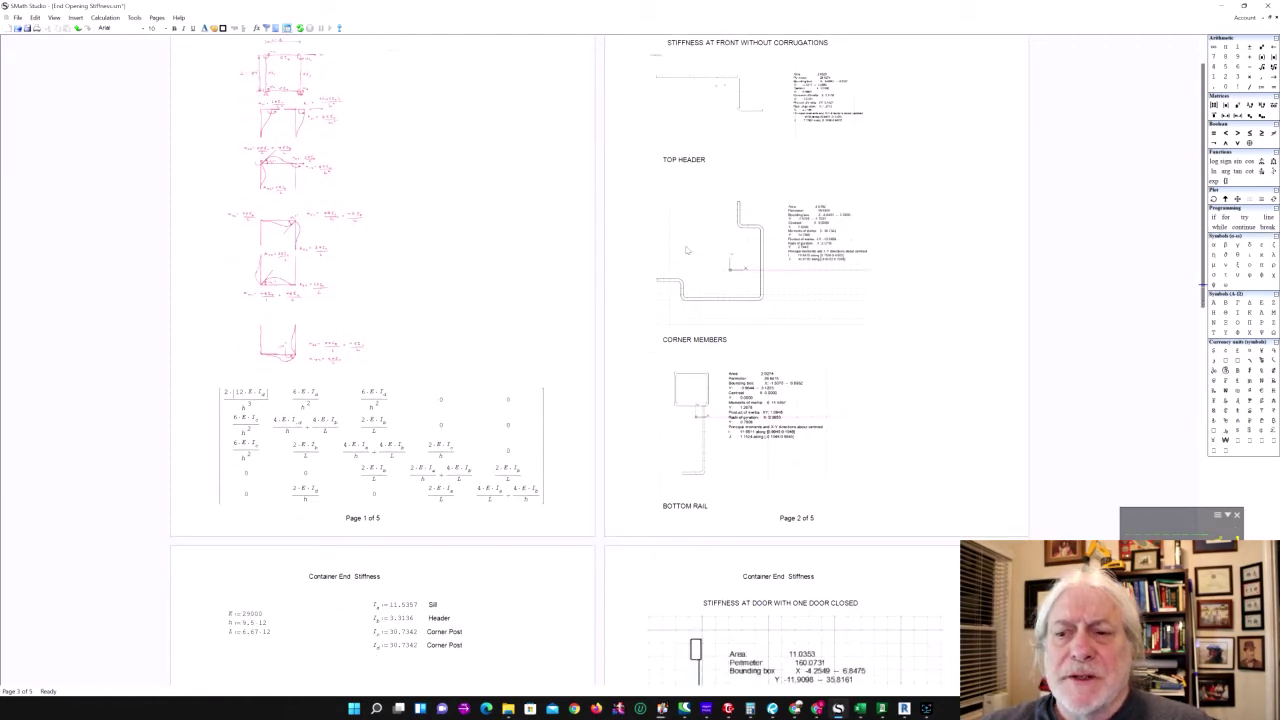
scroll(686, 250, down, 1)
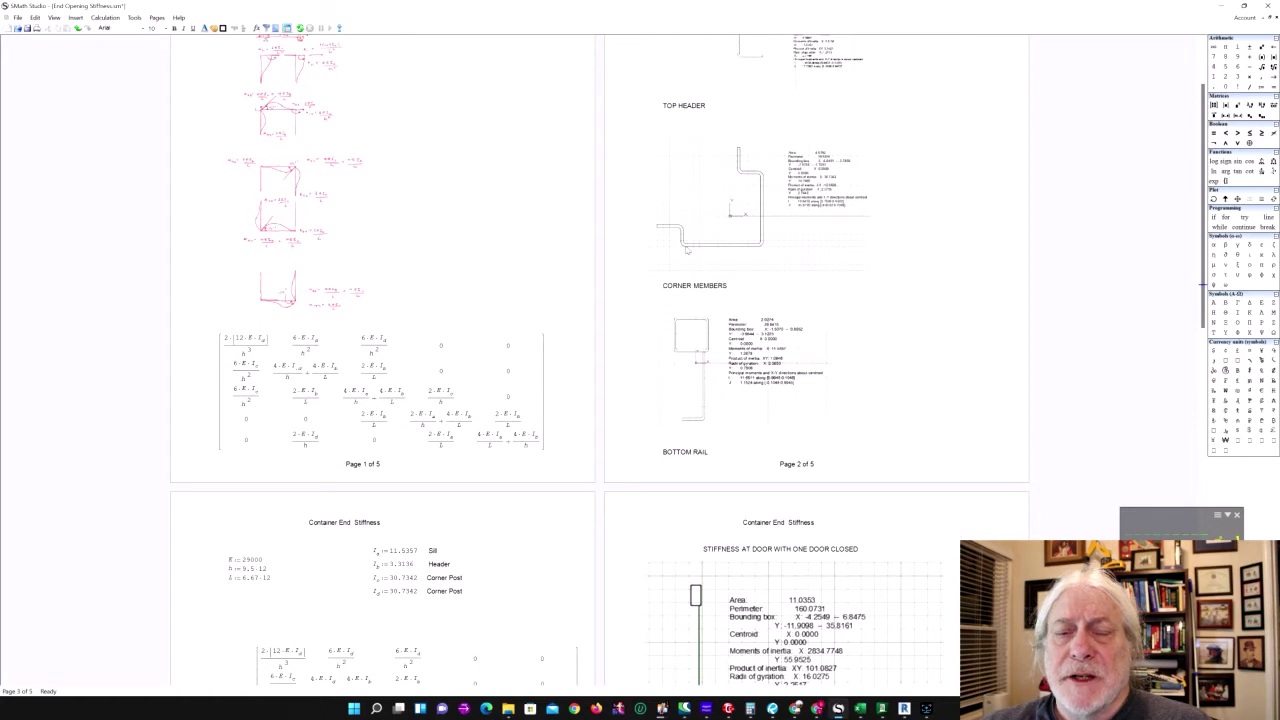
scroll(686, 250, down, 1)
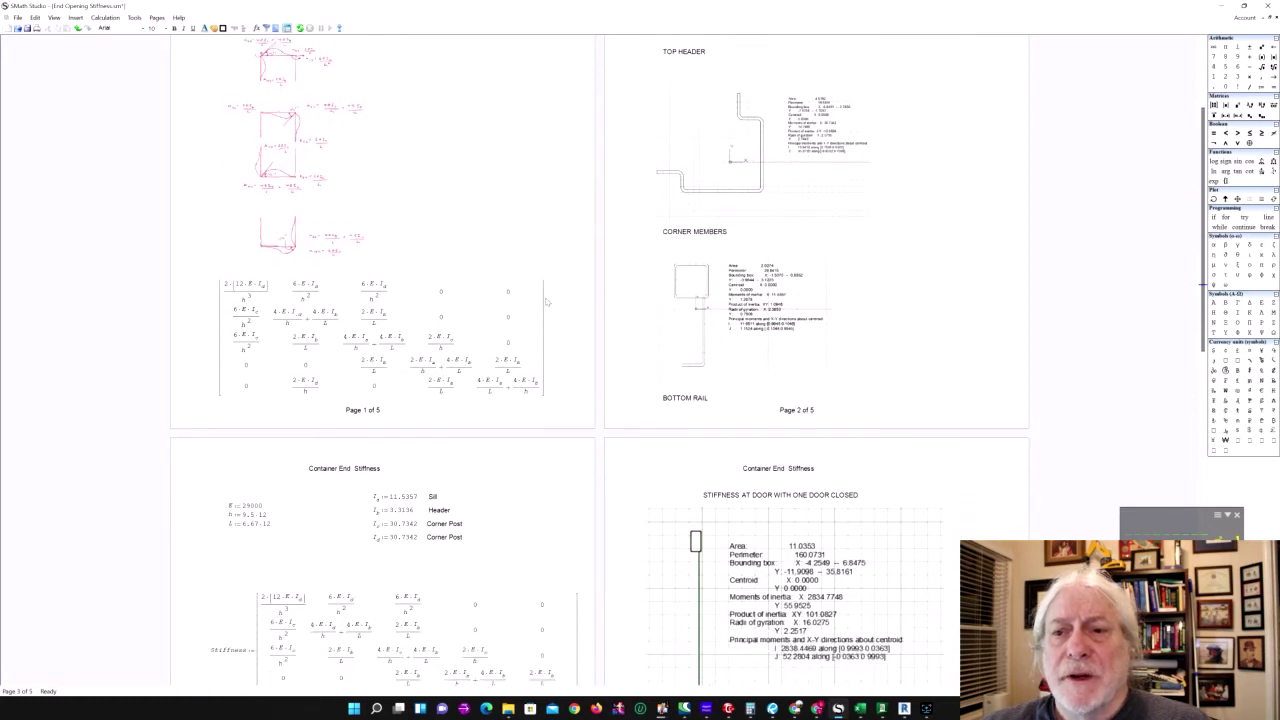
scroll(547, 302, down, 2)
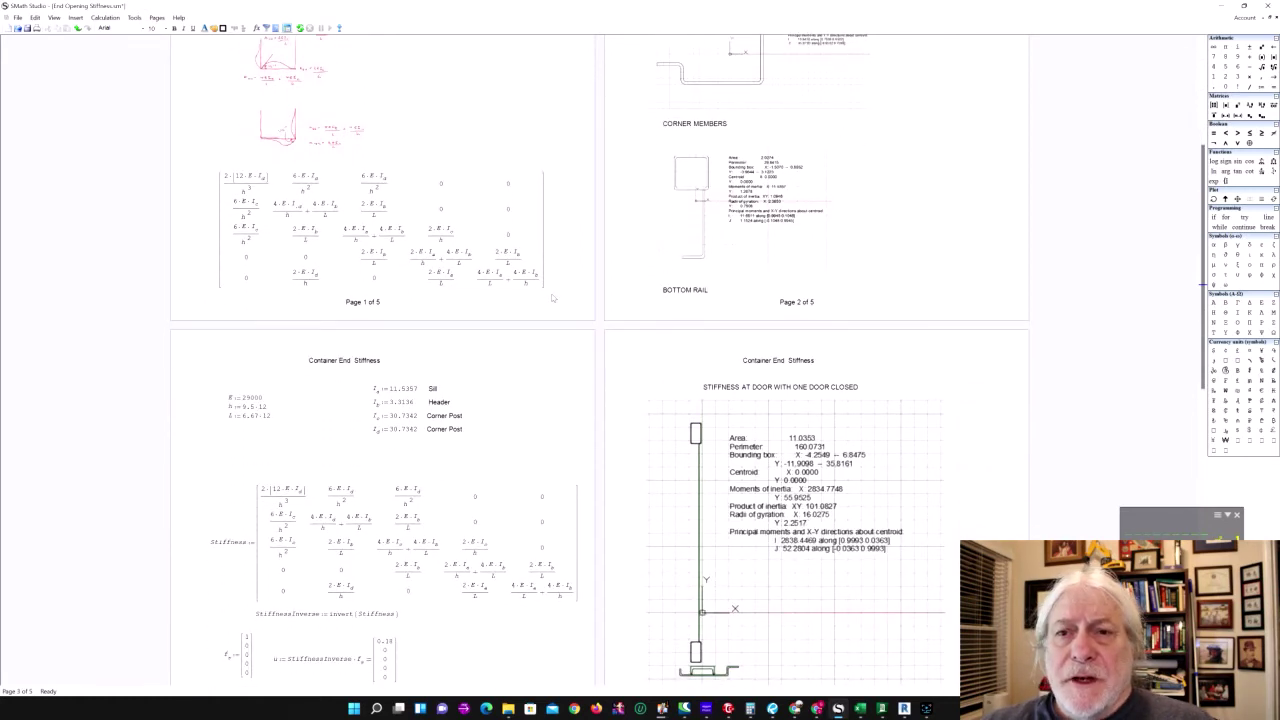
scroll(552, 297, down, 2)
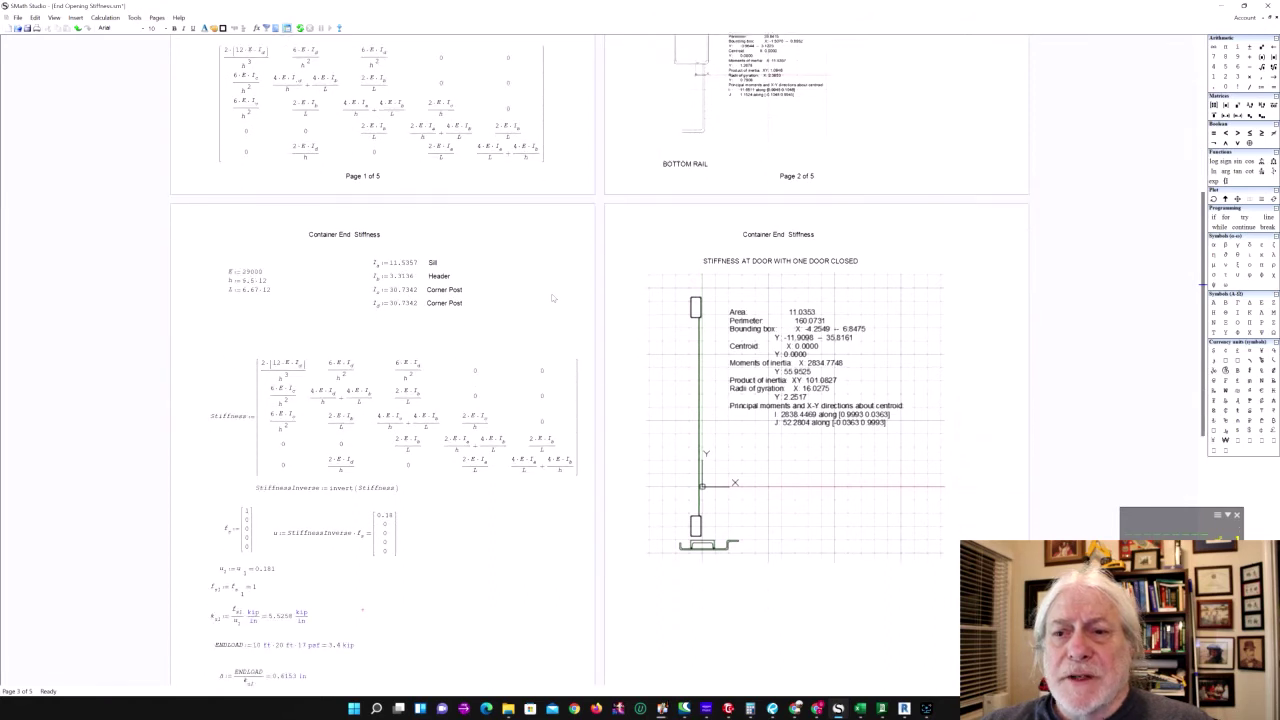
scroll(552, 297, down, 3)
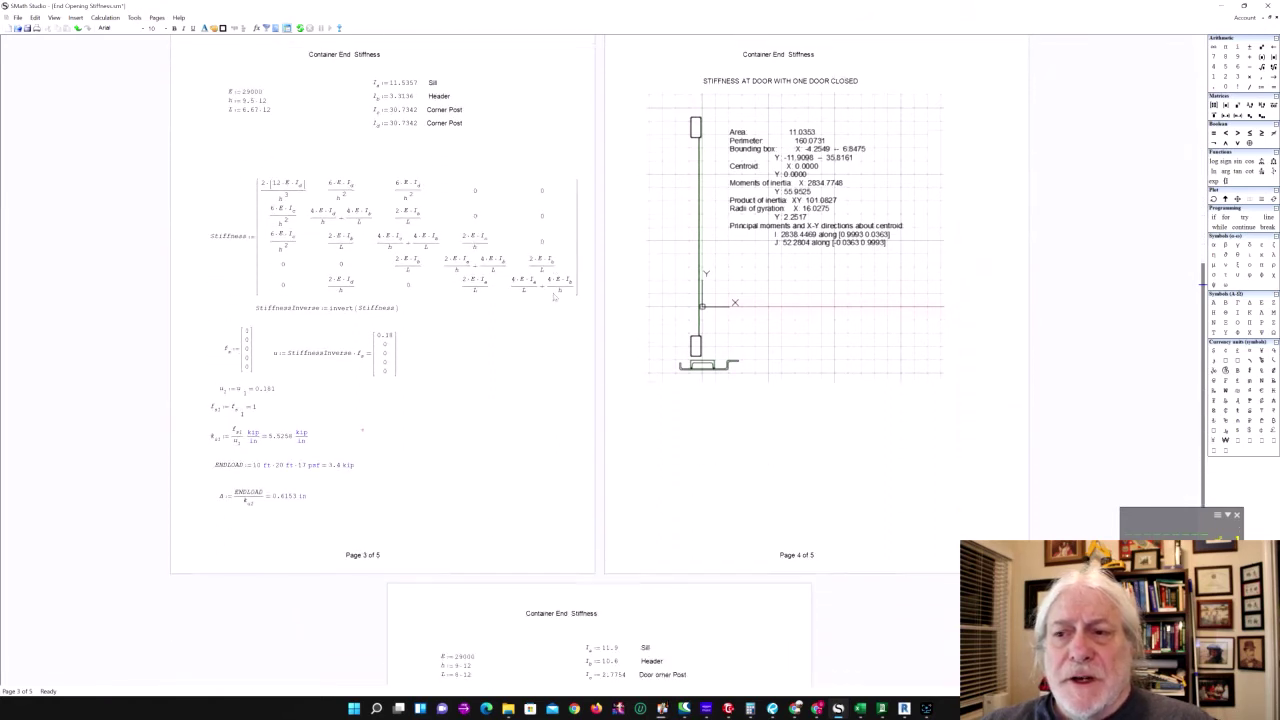
scroll(553, 297, down, 3)
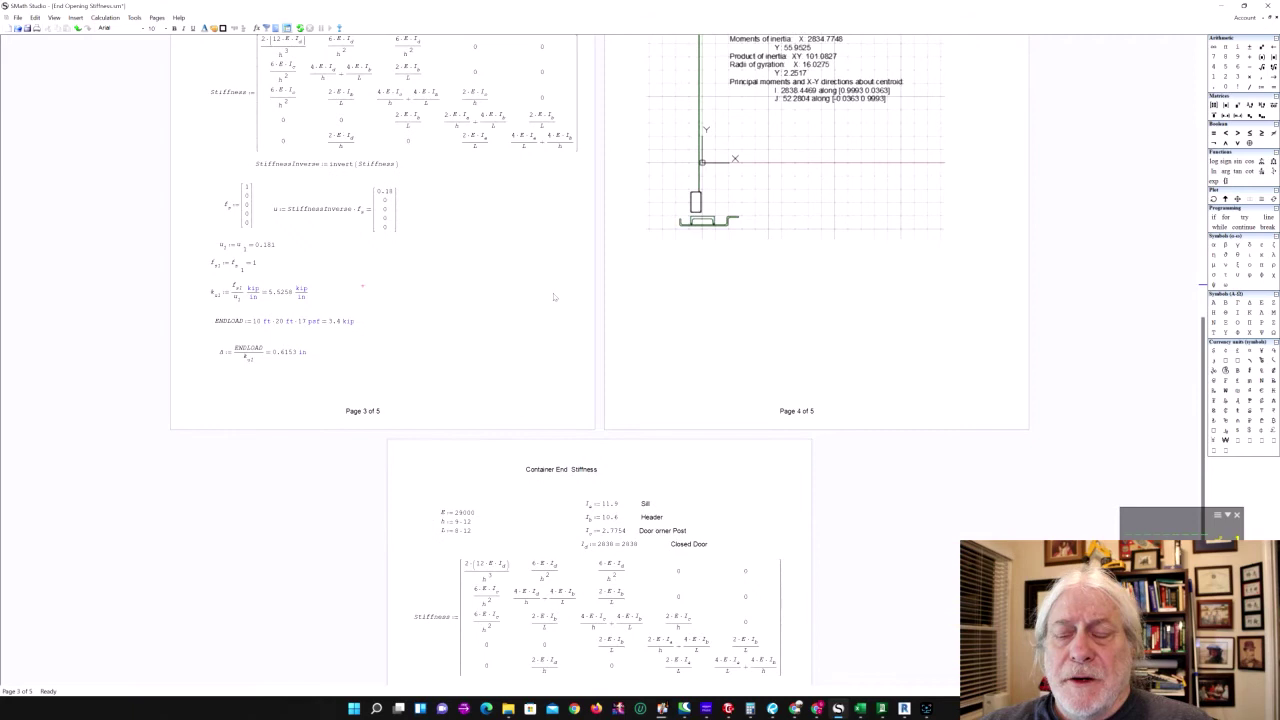
scroll(554, 297, down, 3)
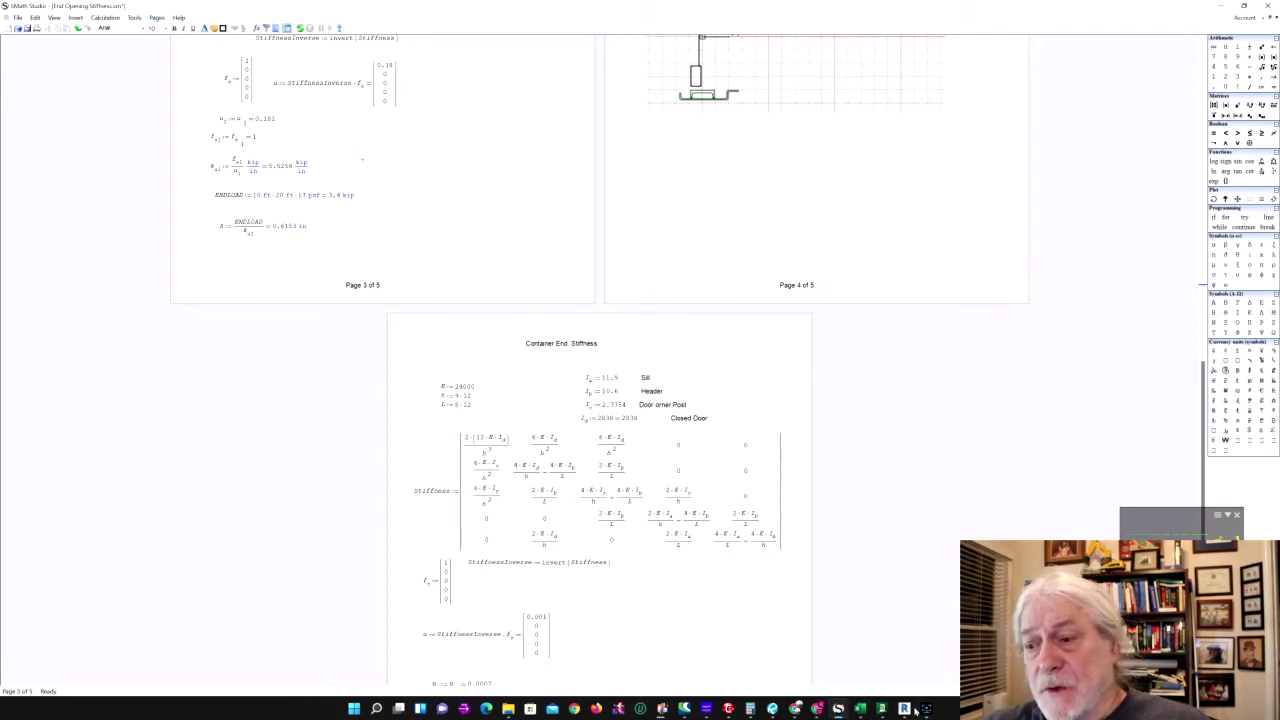
click(881, 708)
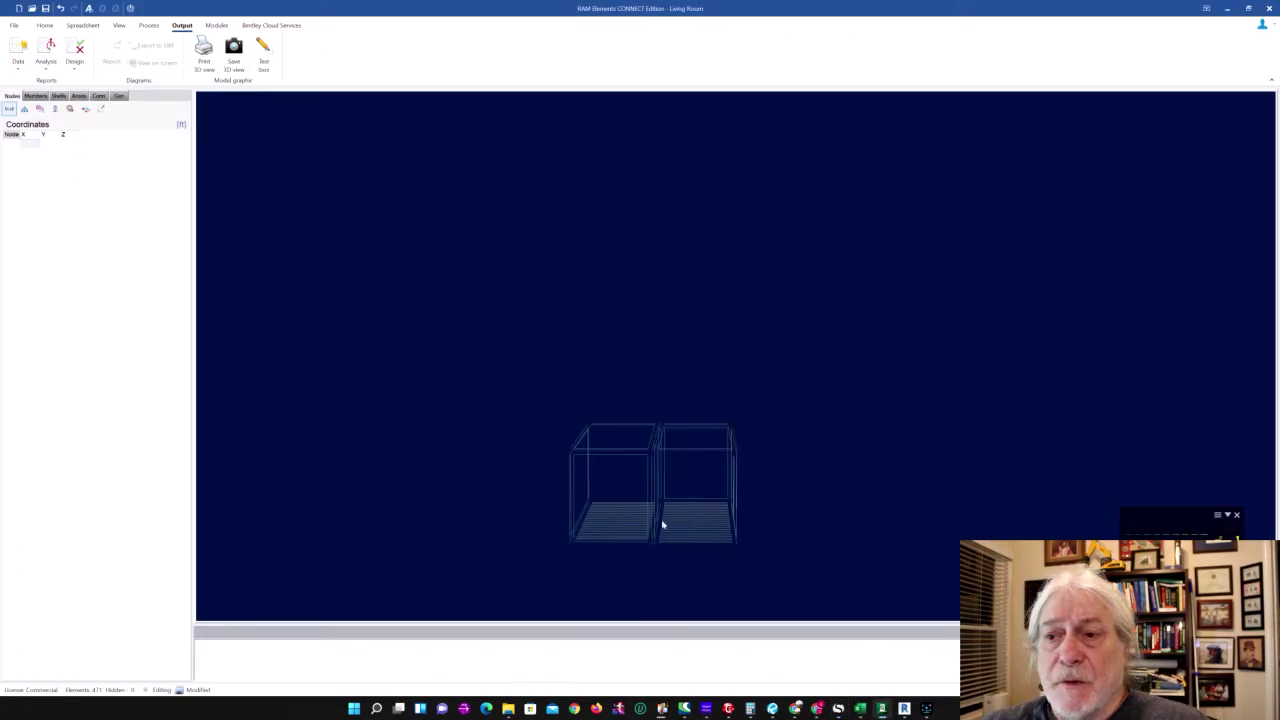
Step: Window-select the top-level nodes of both containers and turn off rendering to show wireframe
mouse_move(662, 524)
middle_down()
mouse_move(669, 508)
mouse_move(651, 505)
middle_up()
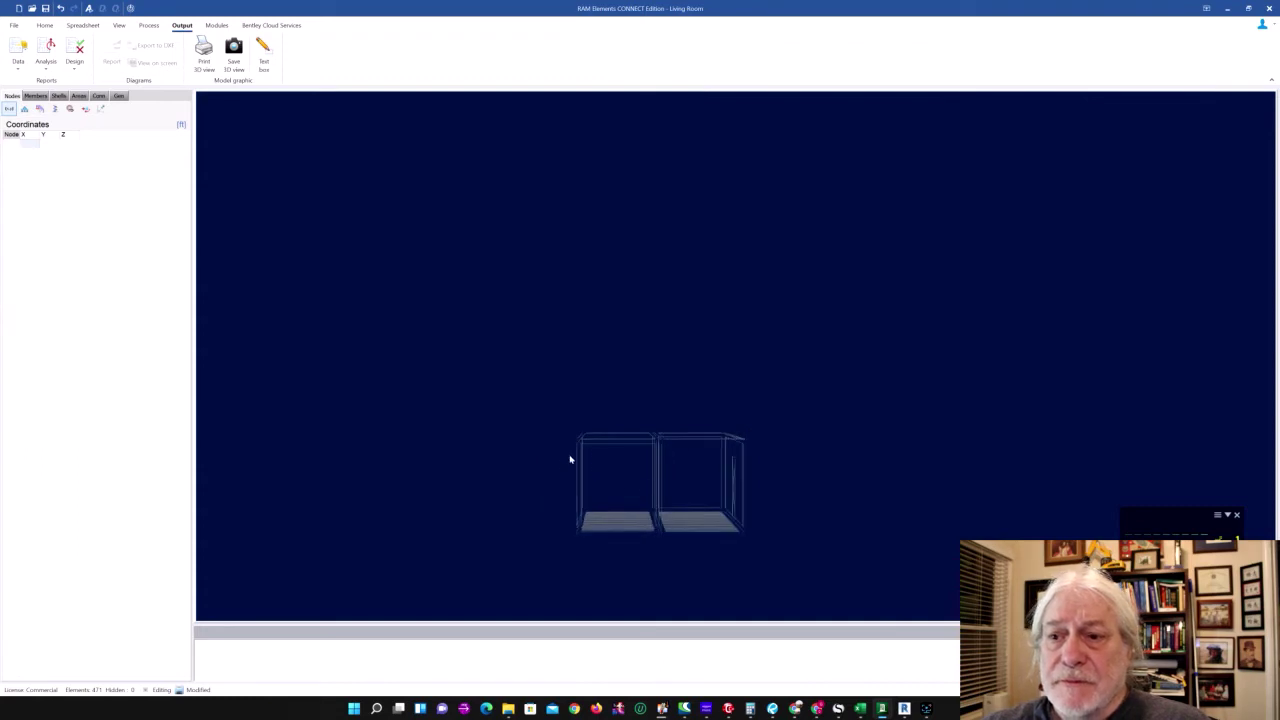
drag(560, 460, 766, 420)
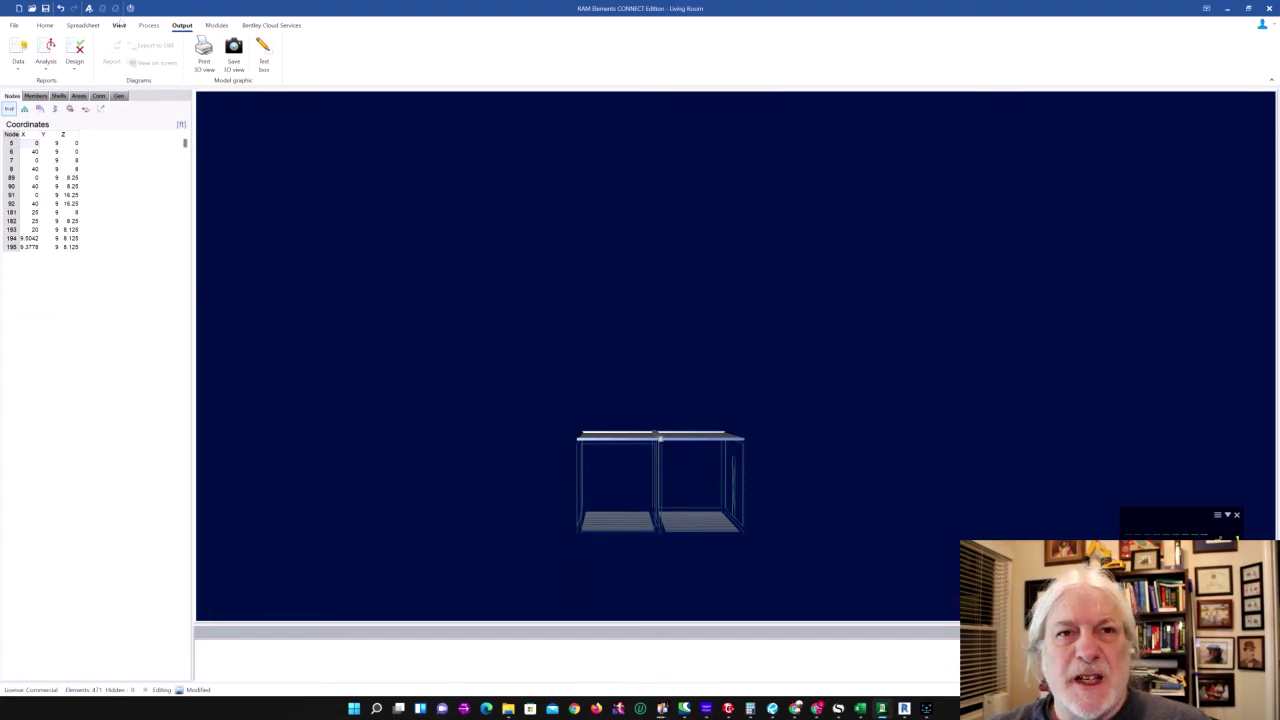
click(119, 25)
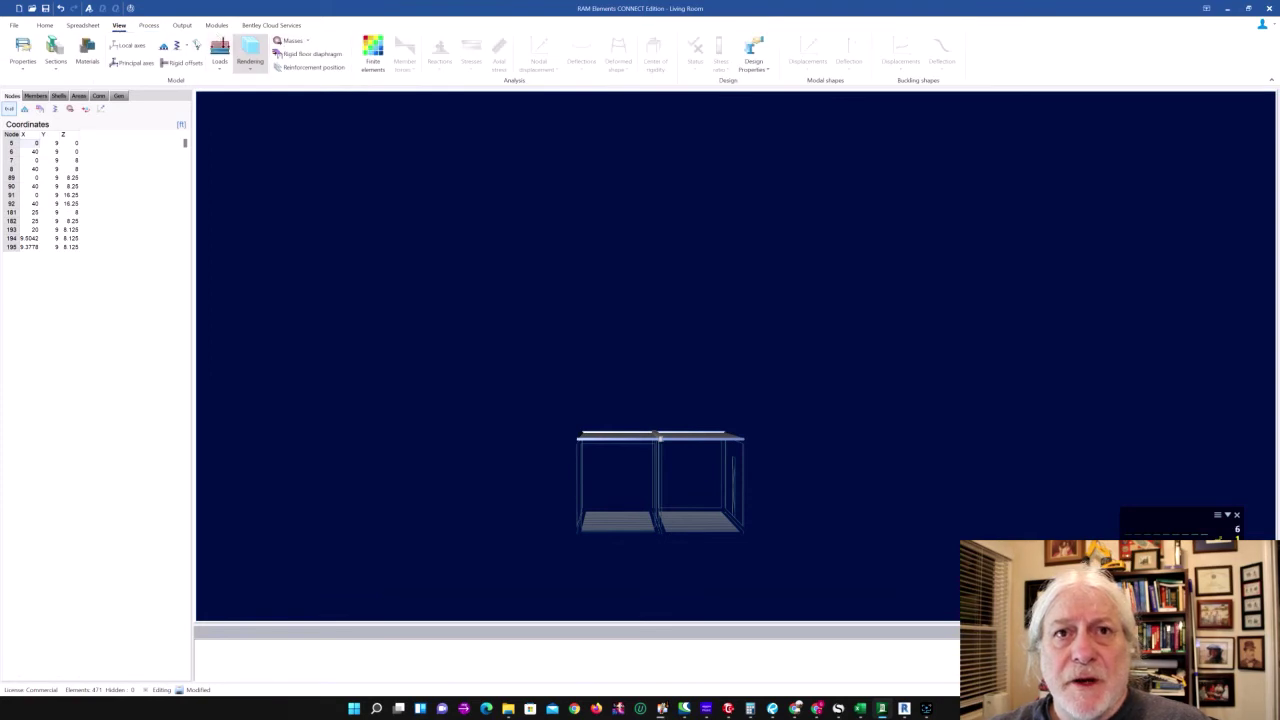
click(252, 52)
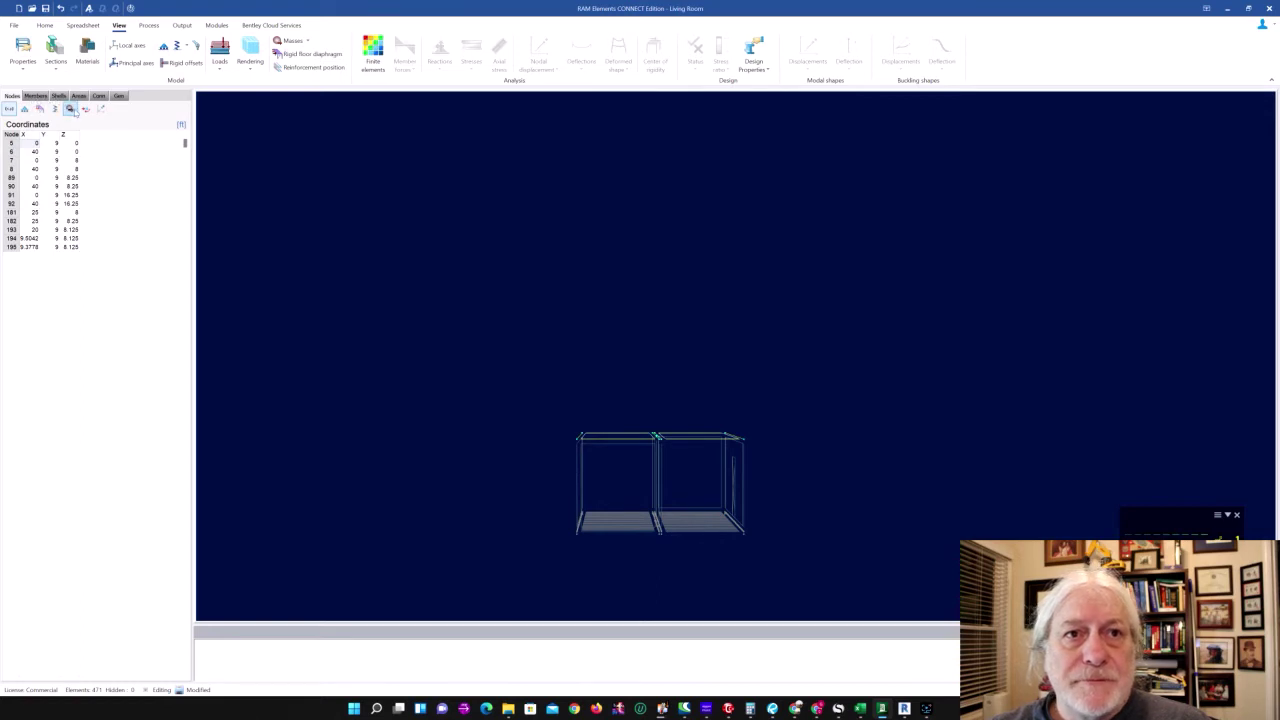
Step: Assign the selected roof nodes to rigid diaphragm 2 and show the nodal forces and moments table
click(40, 109)
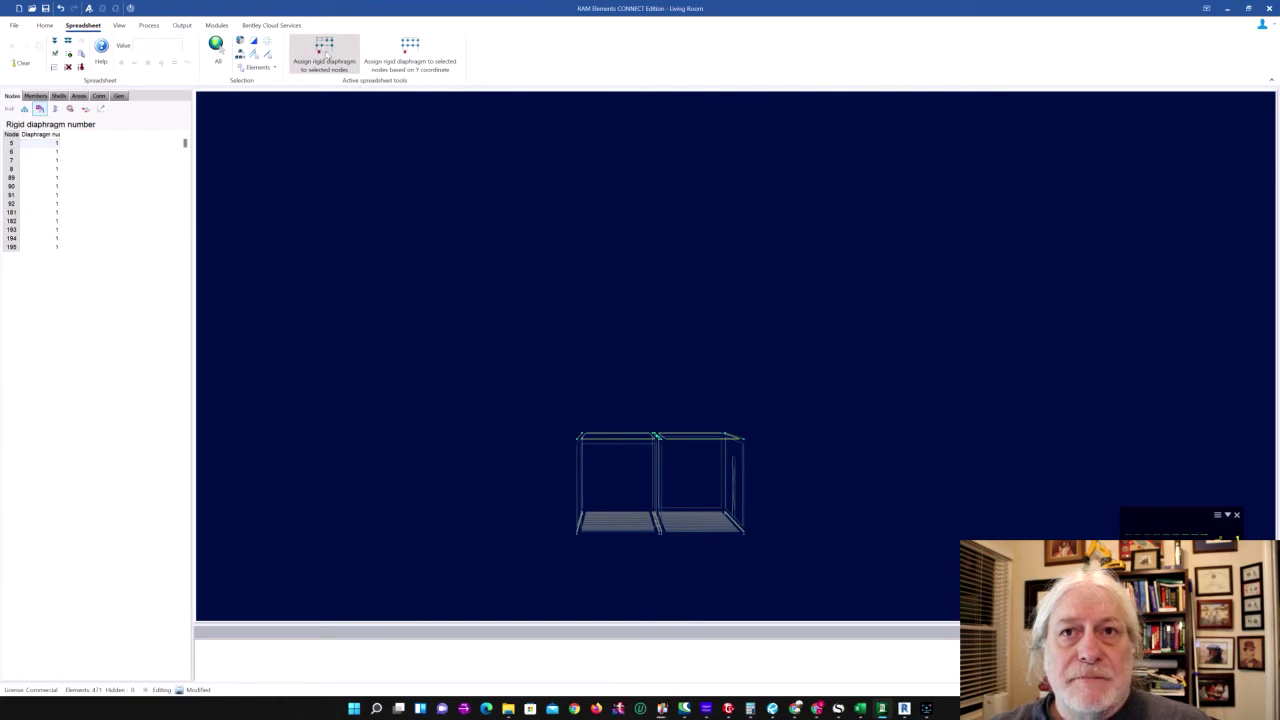
click(326, 57)
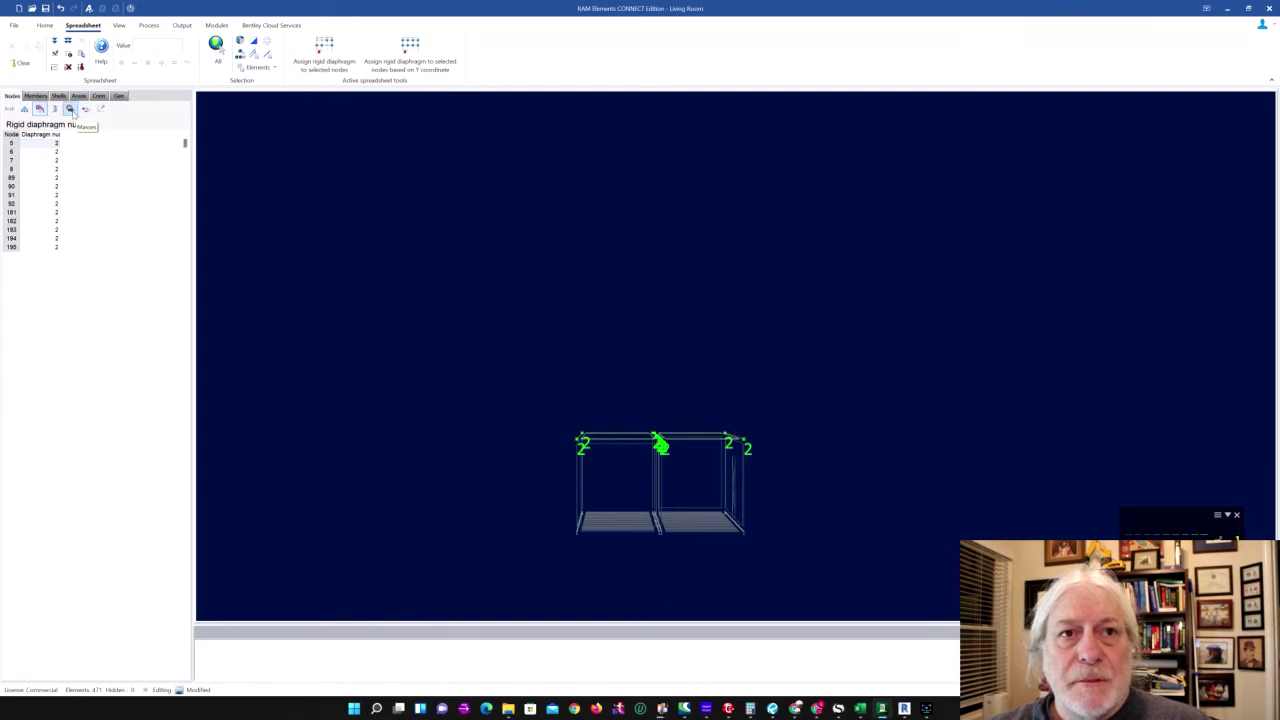
click(85, 108)
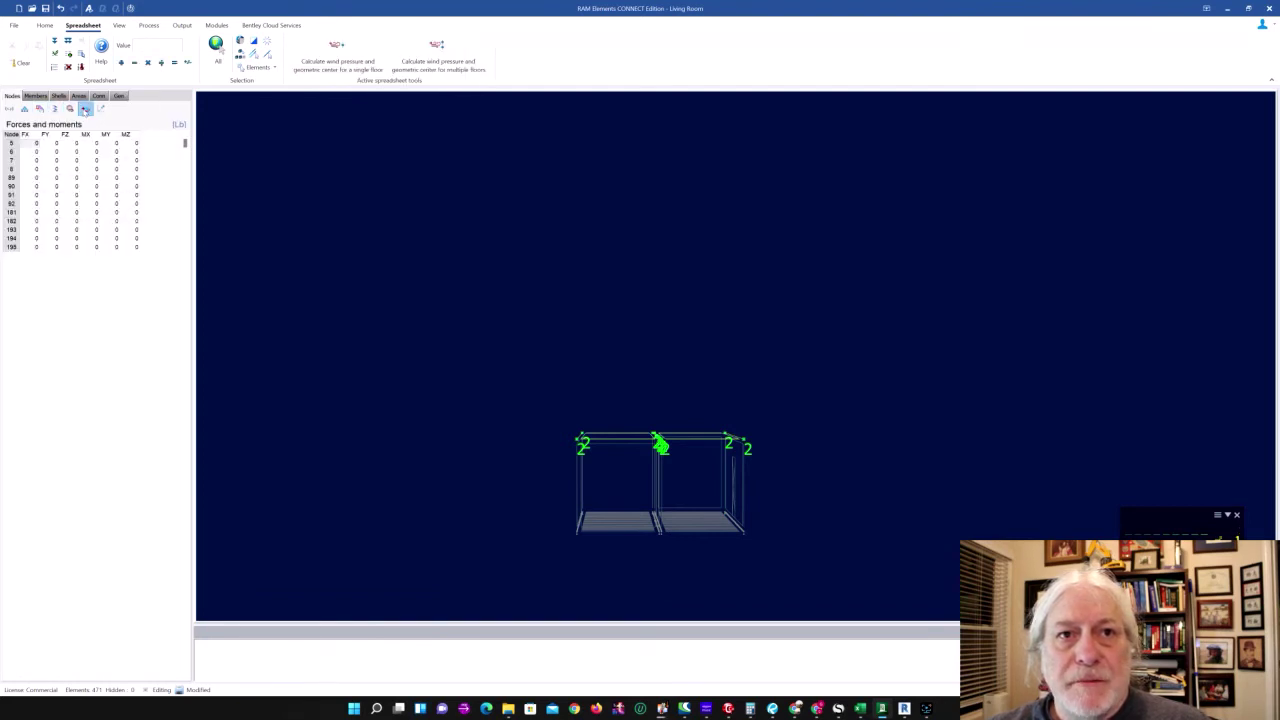
Step: Run the single-floor wind pressure calculation for the diaphragm, applying initial pressure values
click(331, 55)
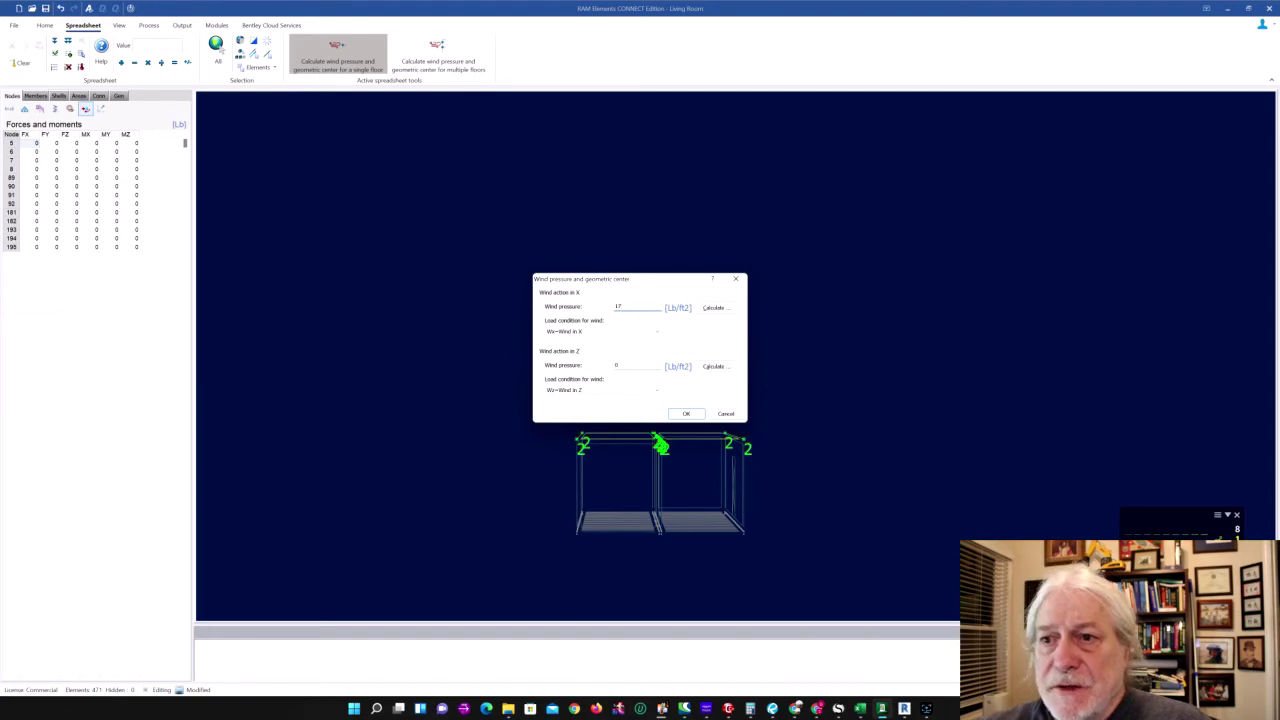
click(648, 365)
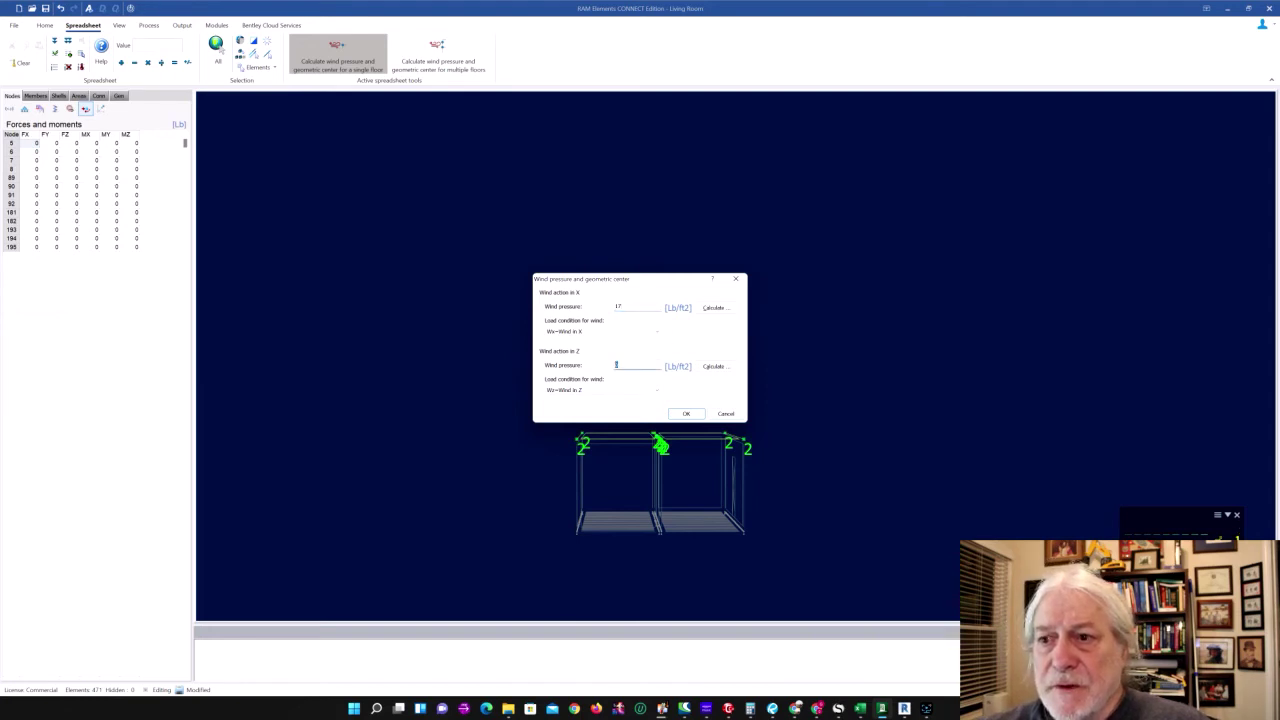
text(17)
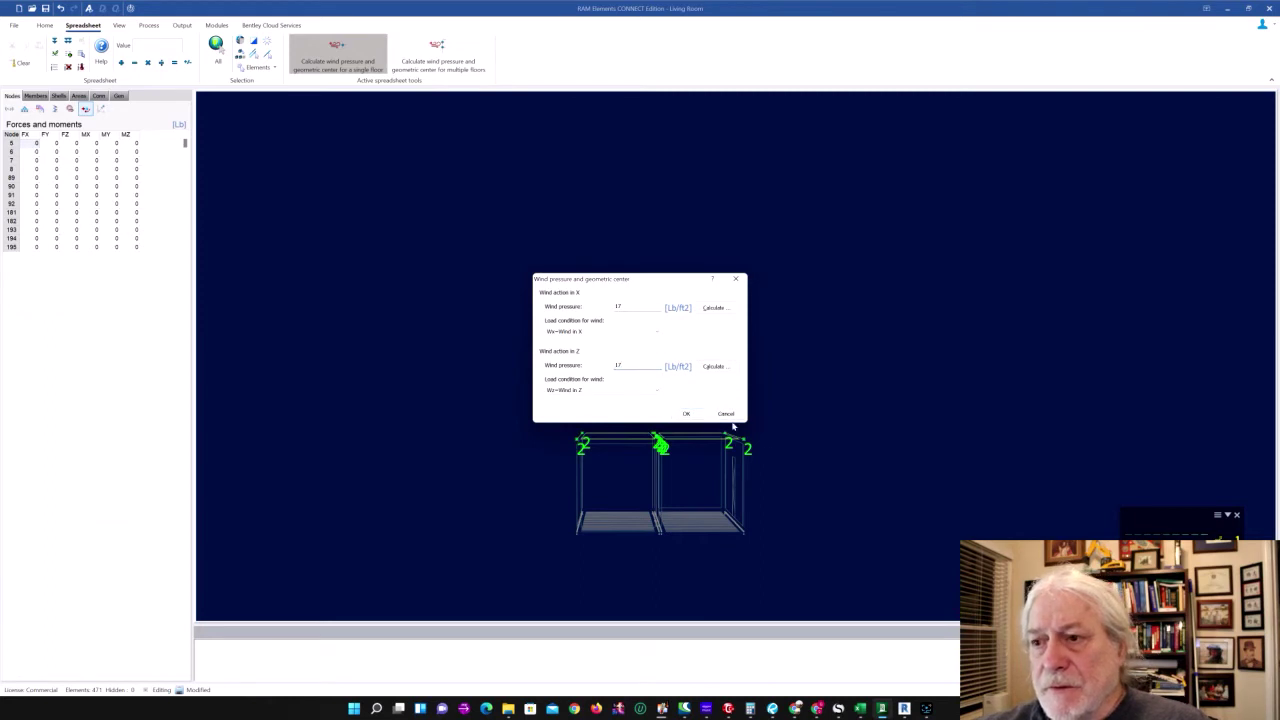
click(686, 413)
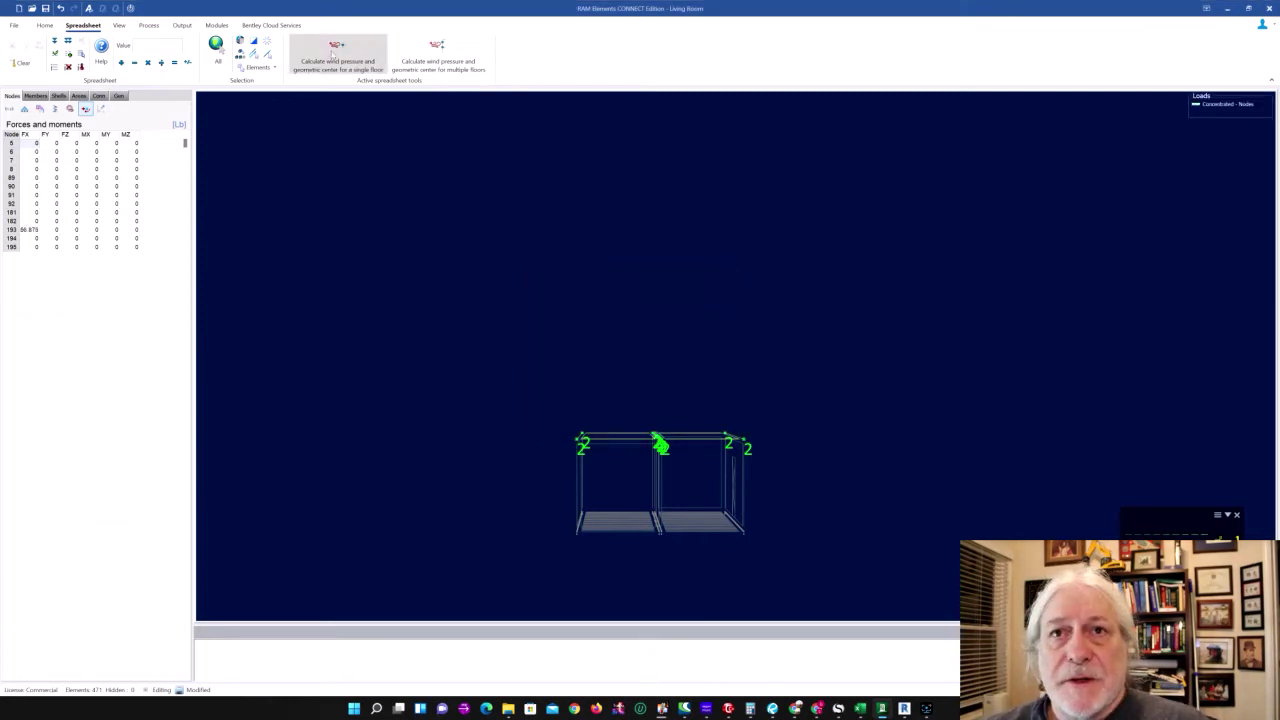
click(333, 53)
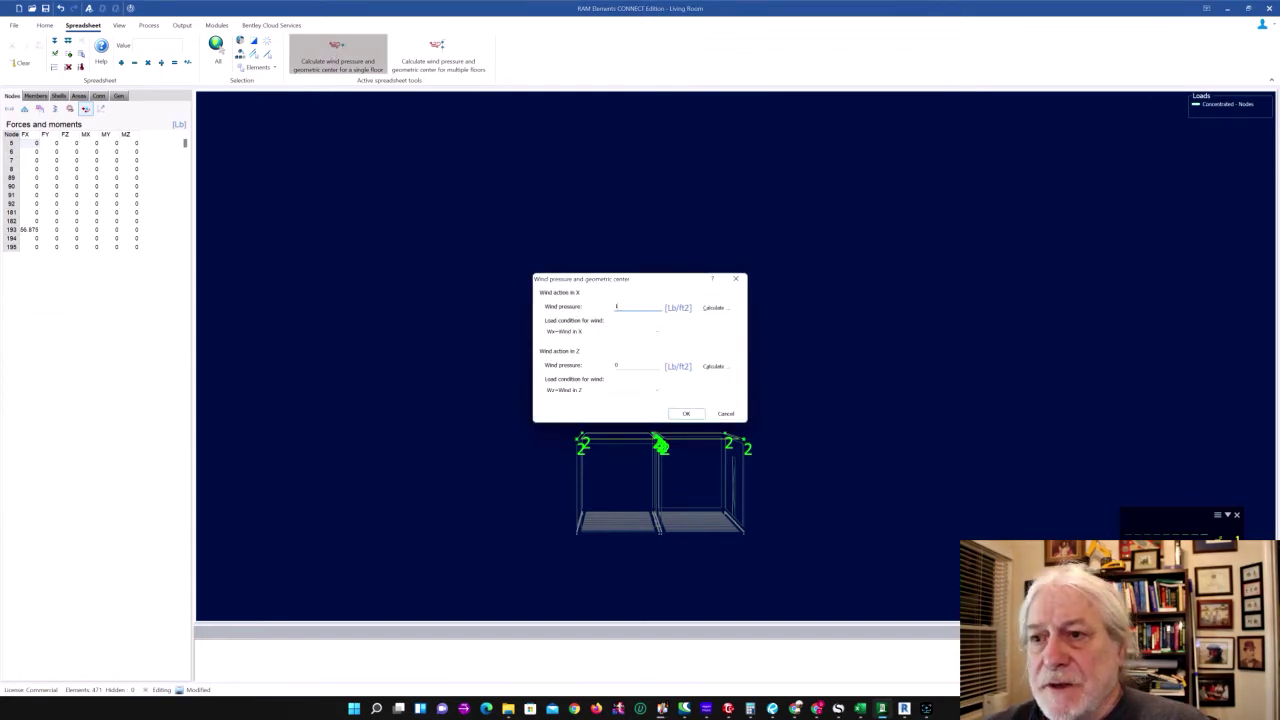
click(637, 365)
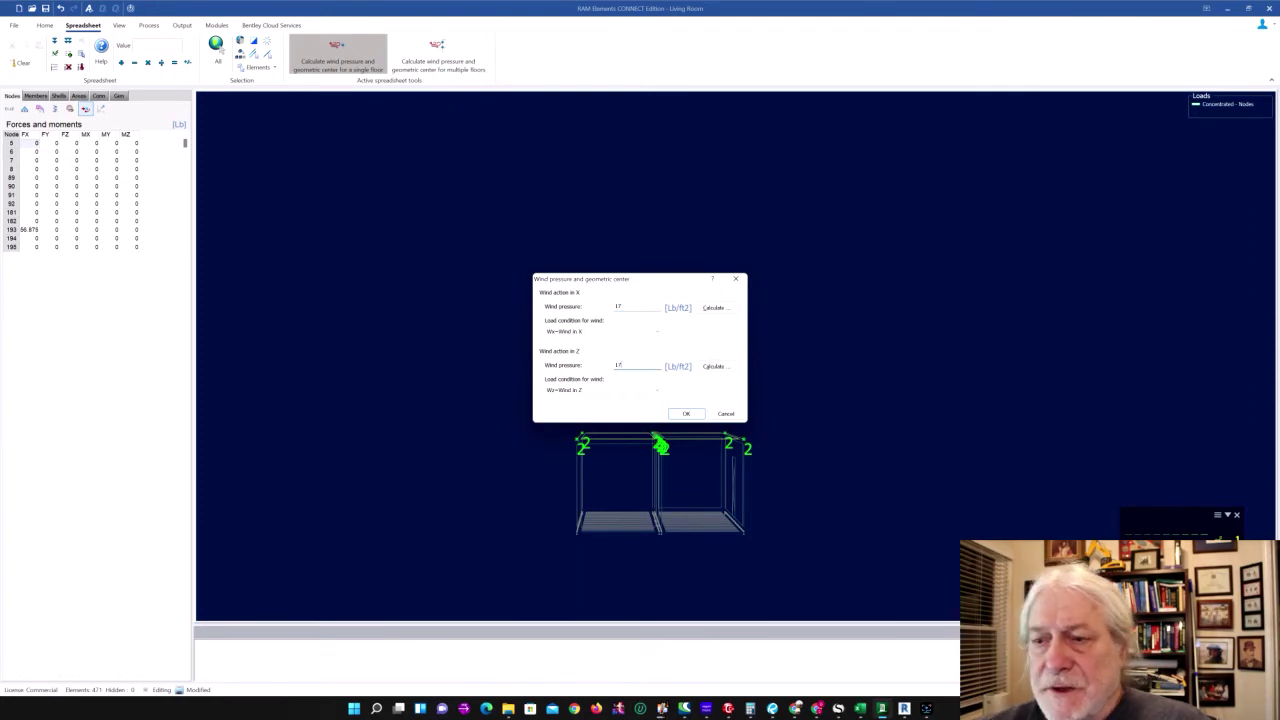
click(688, 413)
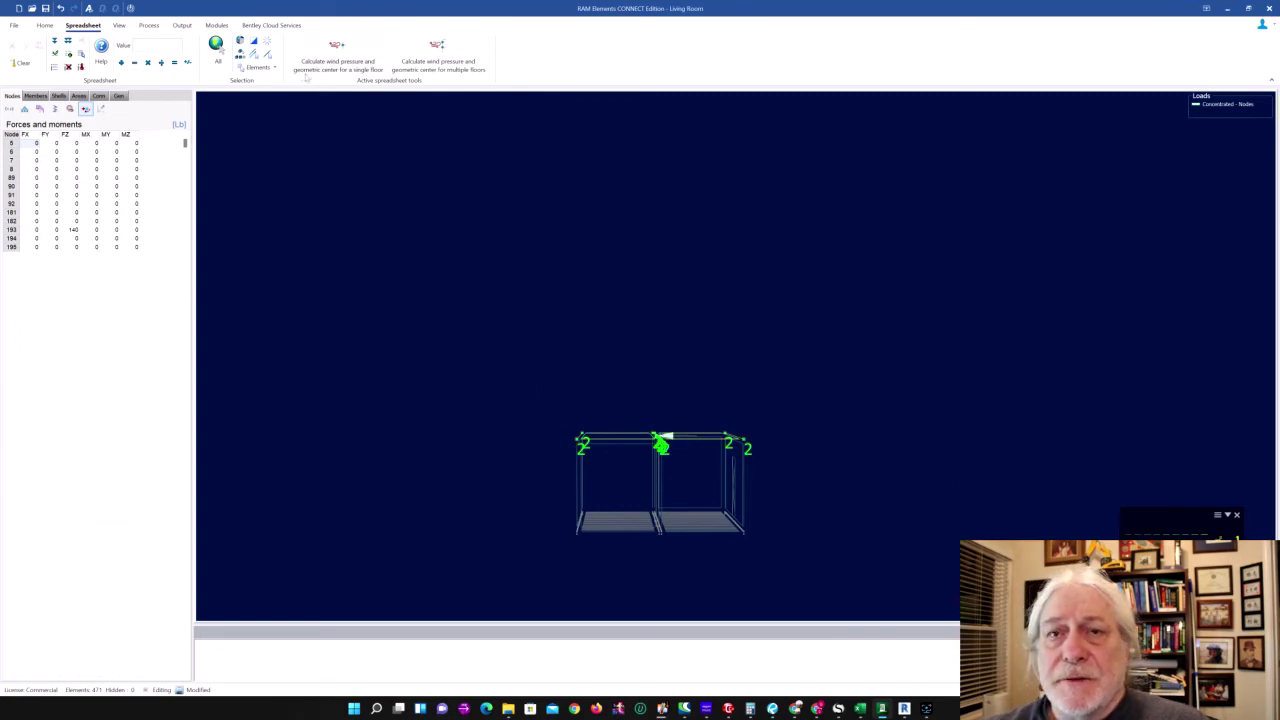
Step: Rerun it with 17 lb/ft² wind pressure in X and Z, giving 140 Lb on node 193
click(337, 55)
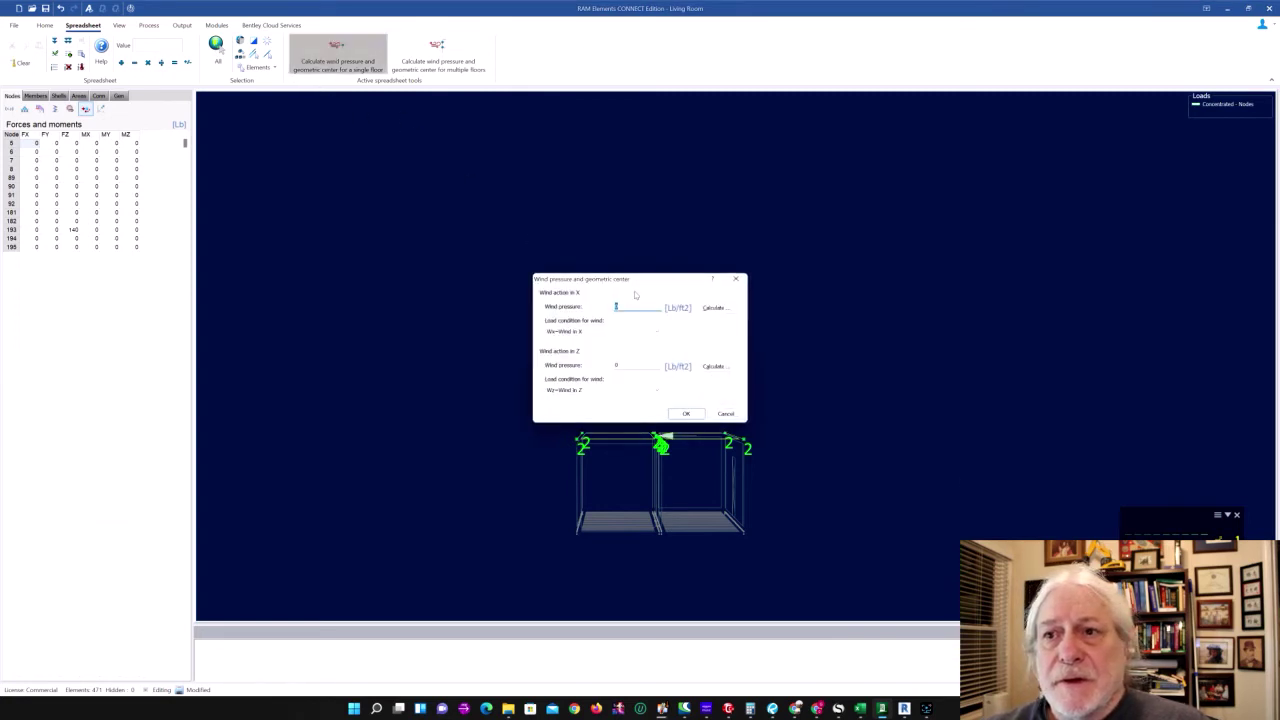
text(17)
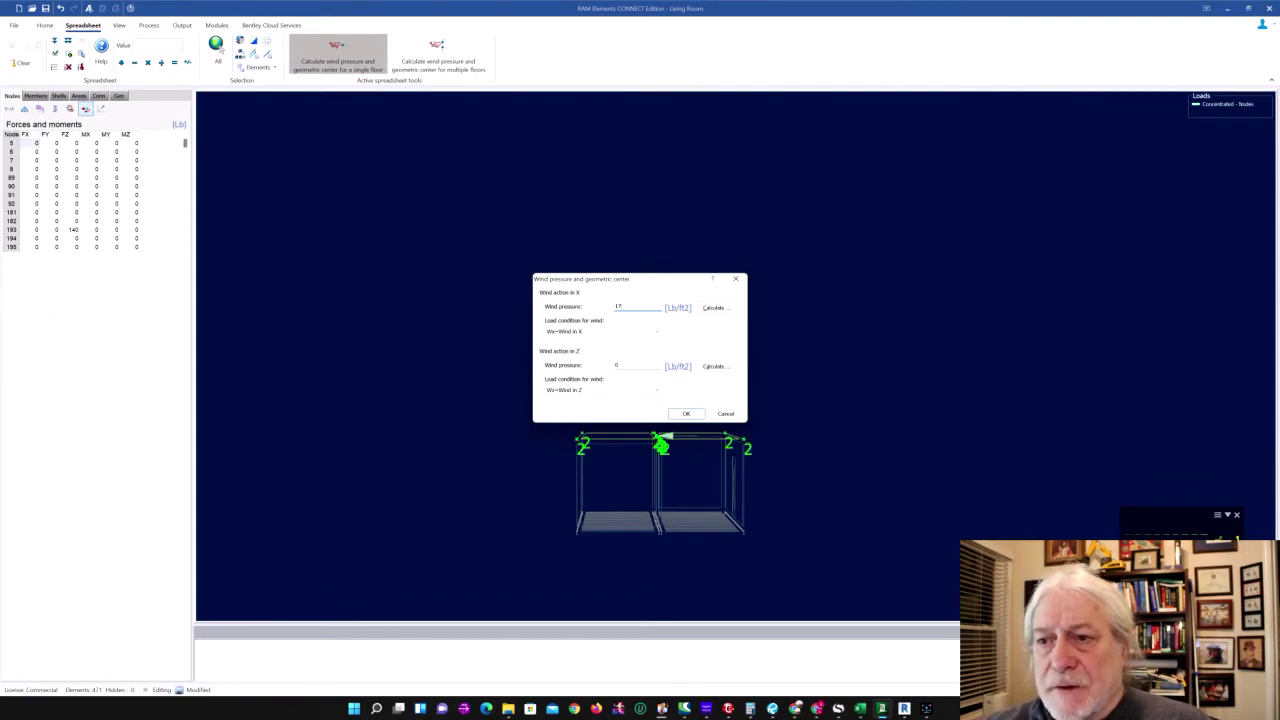
click(637, 365)
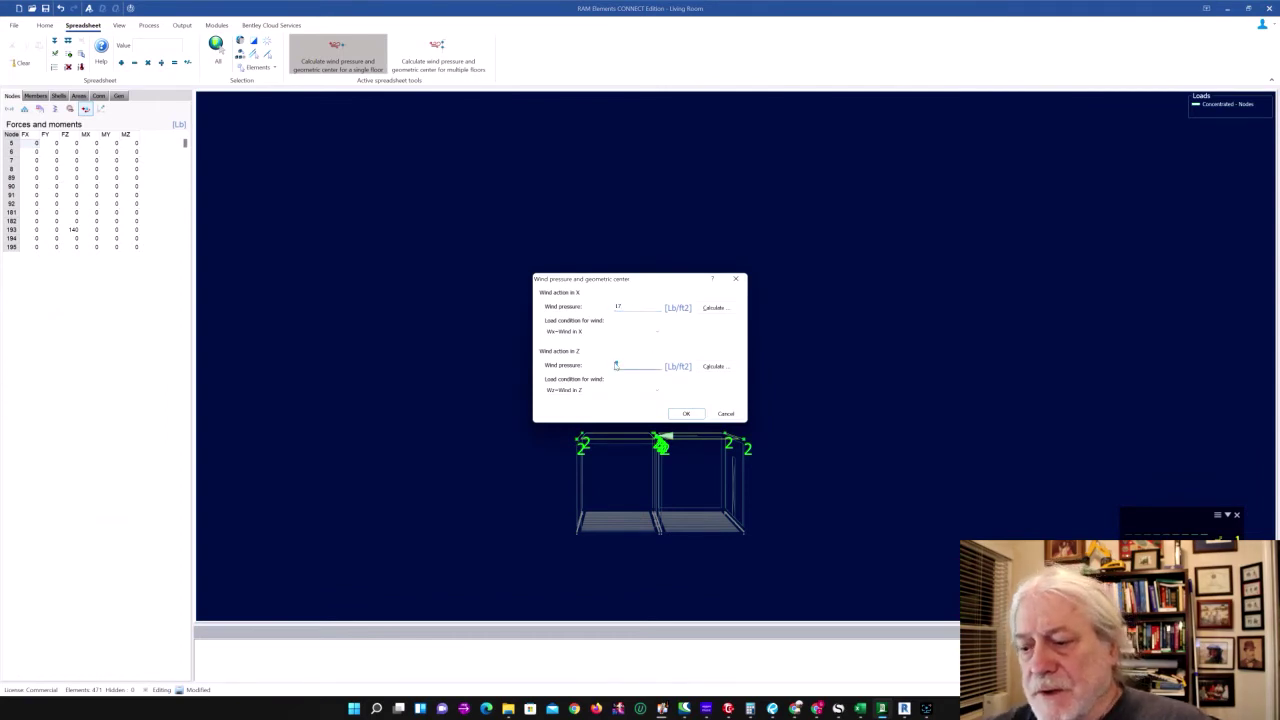
text(17)
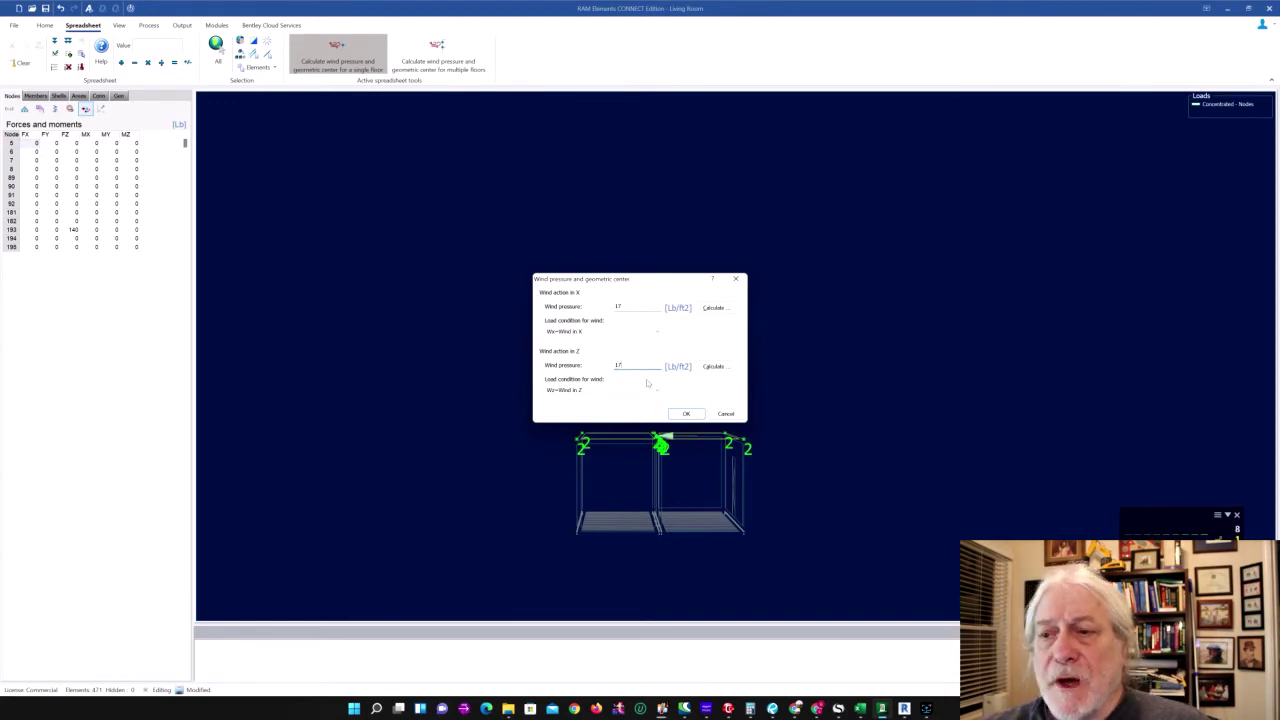
click(685, 414)
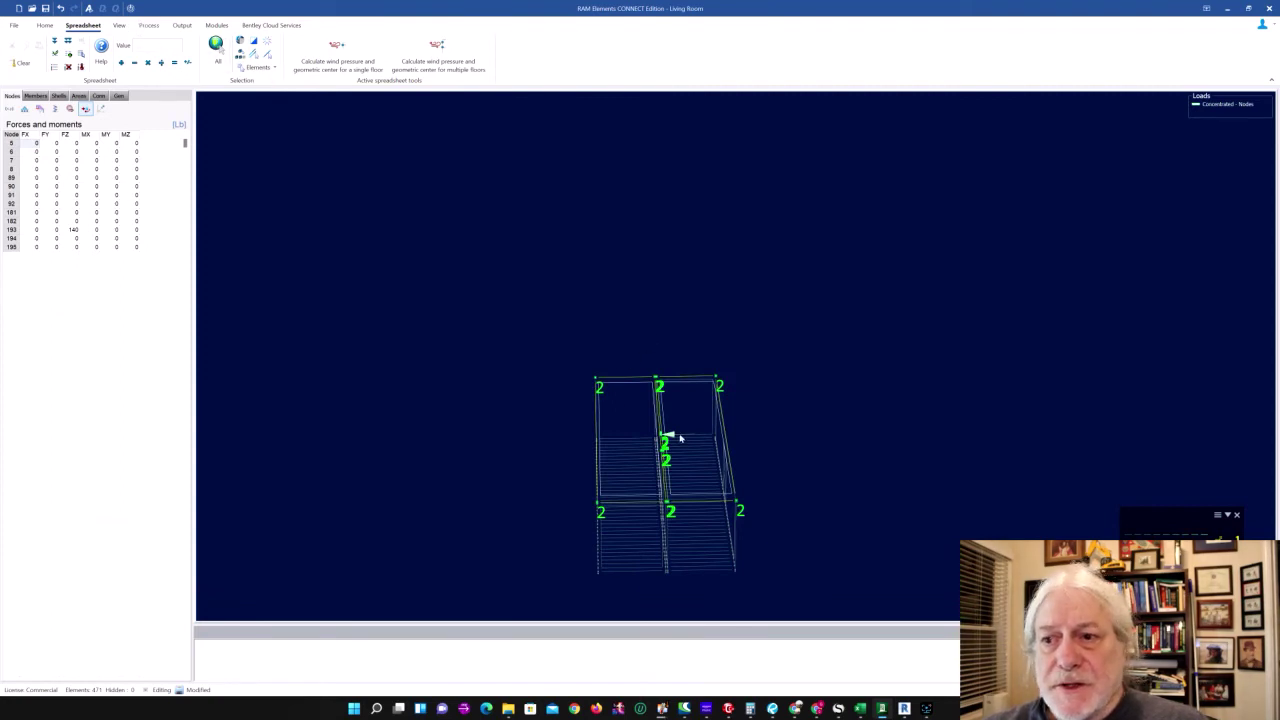
scroll(679, 437, up, 2)
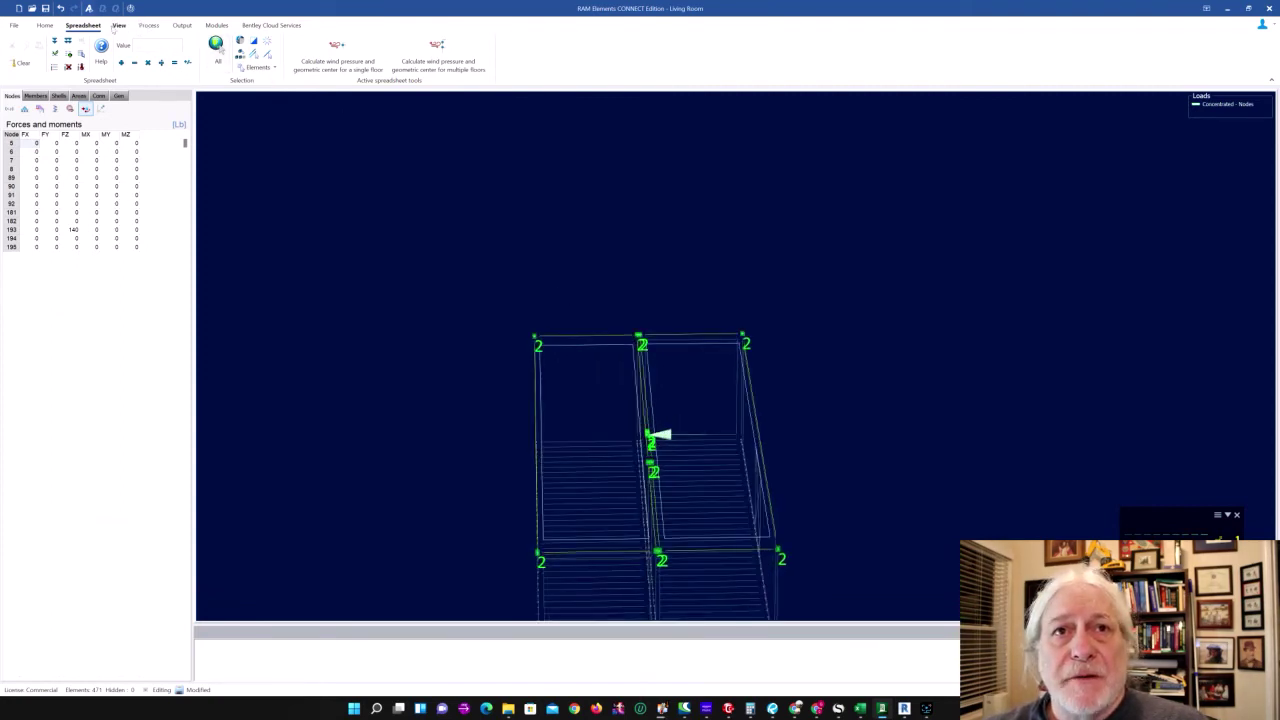
Step: Label load values on the model and orbit toward a top-down view of the roof
click(117, 26)
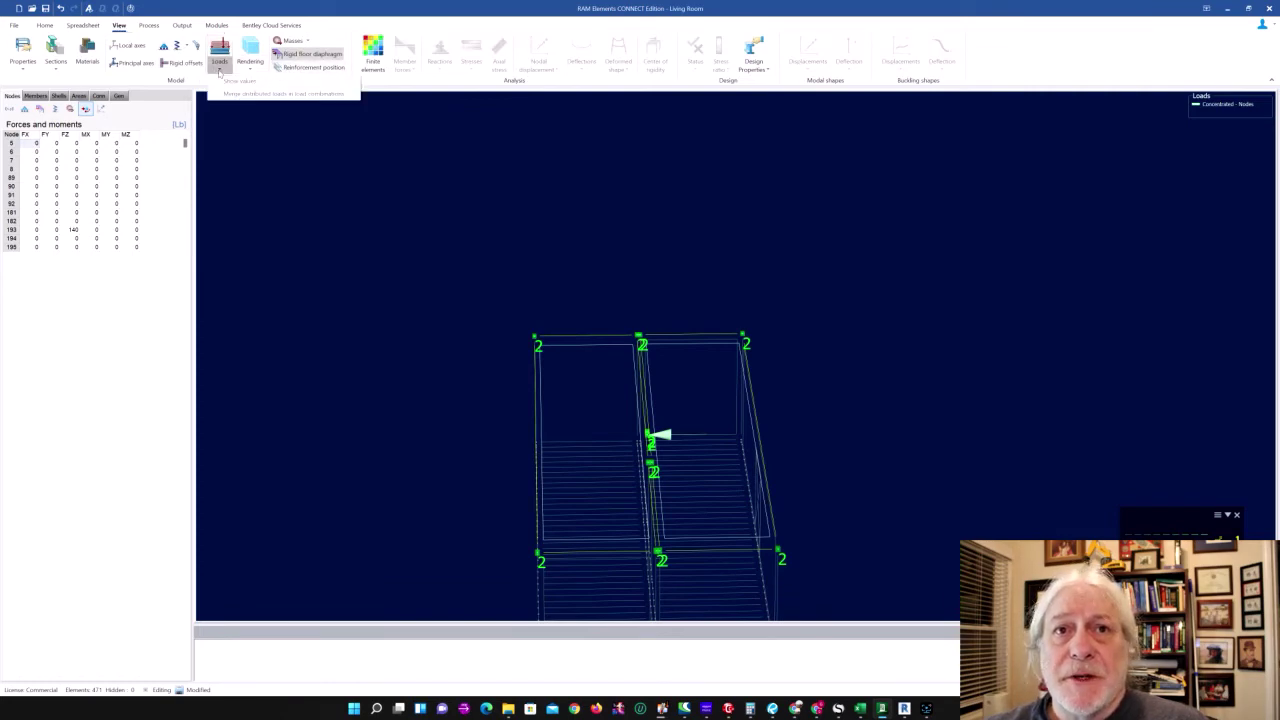
click(232, 80)
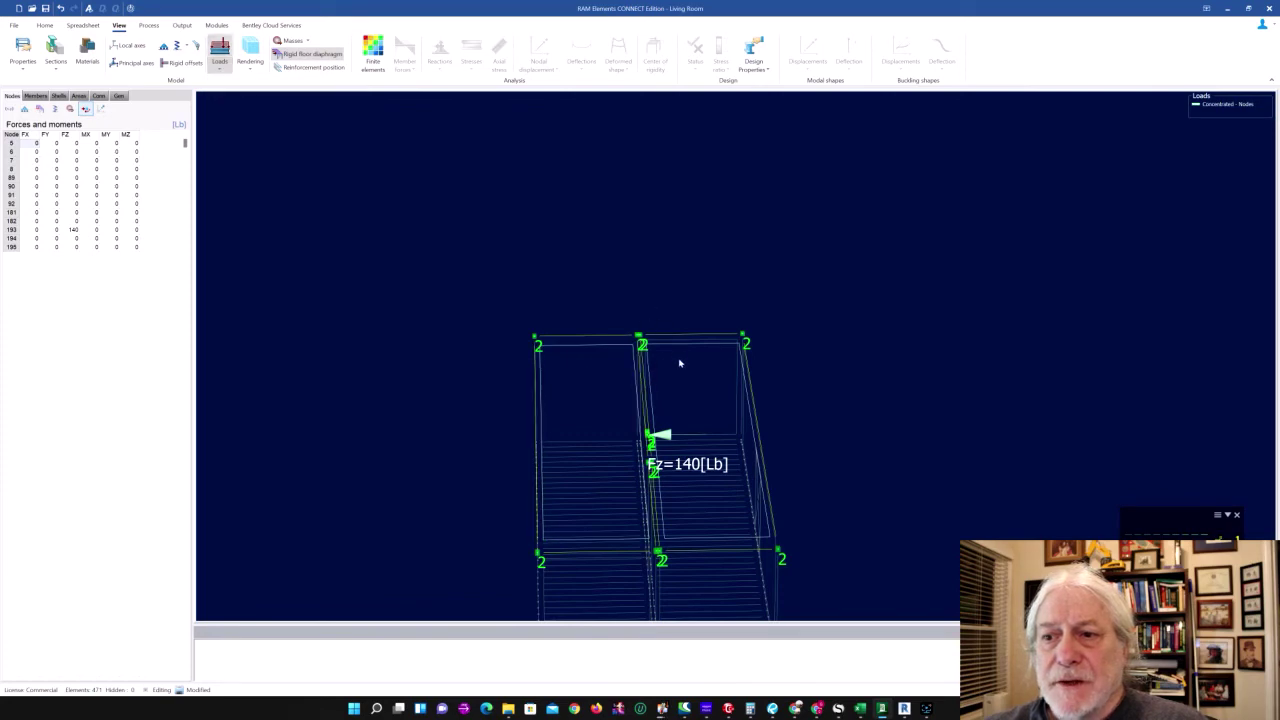
middle_drag(680, 363, 679, 336)
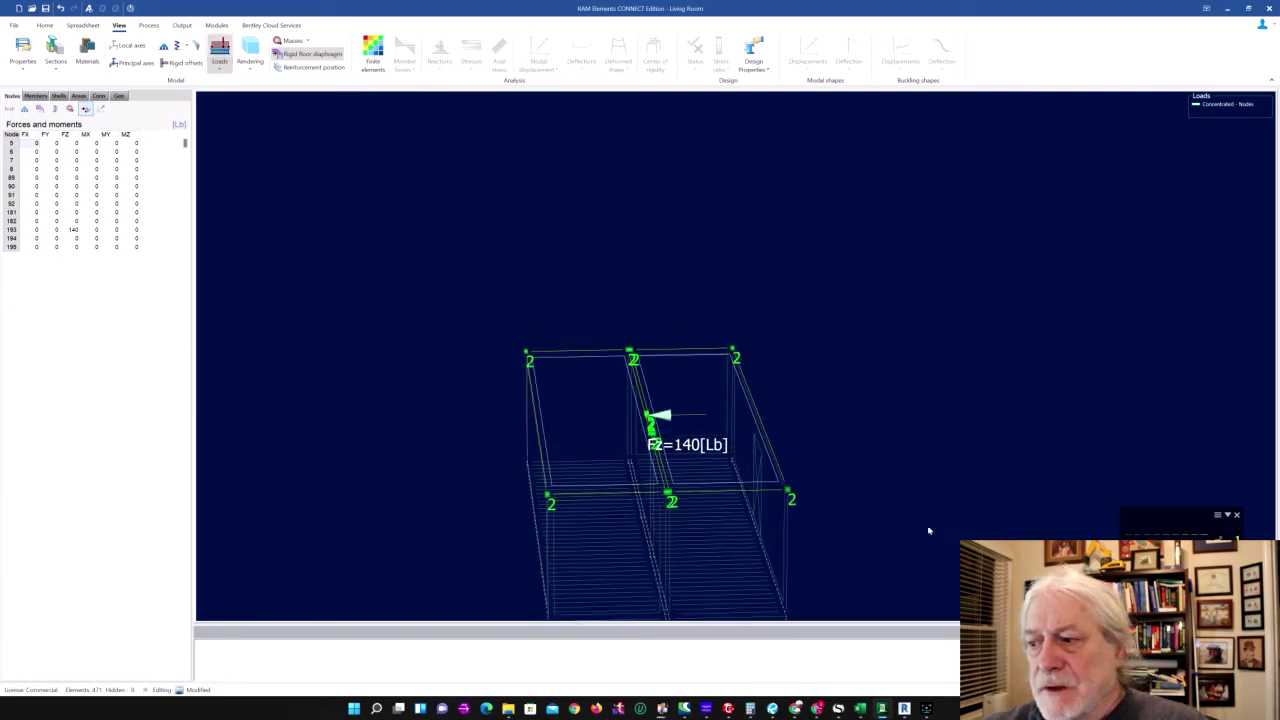
scroll(680, 458, up, 2)
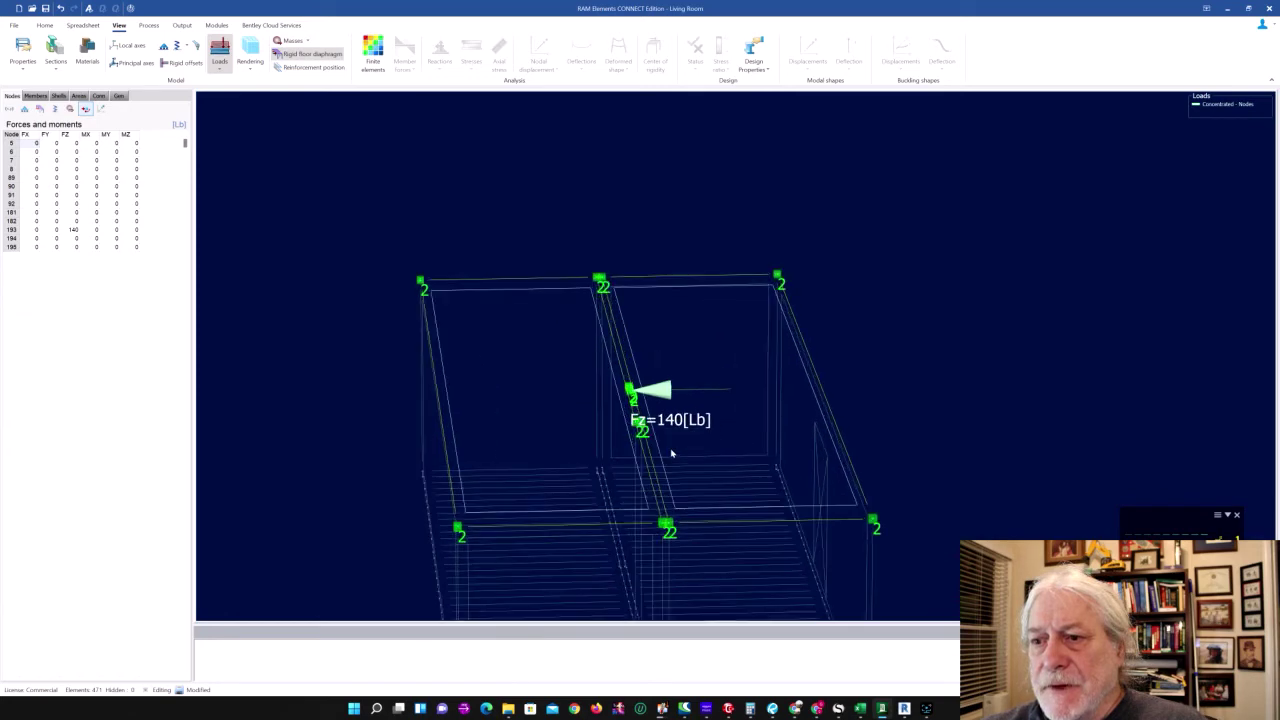
middle_drag(671, 453, 745, 398)
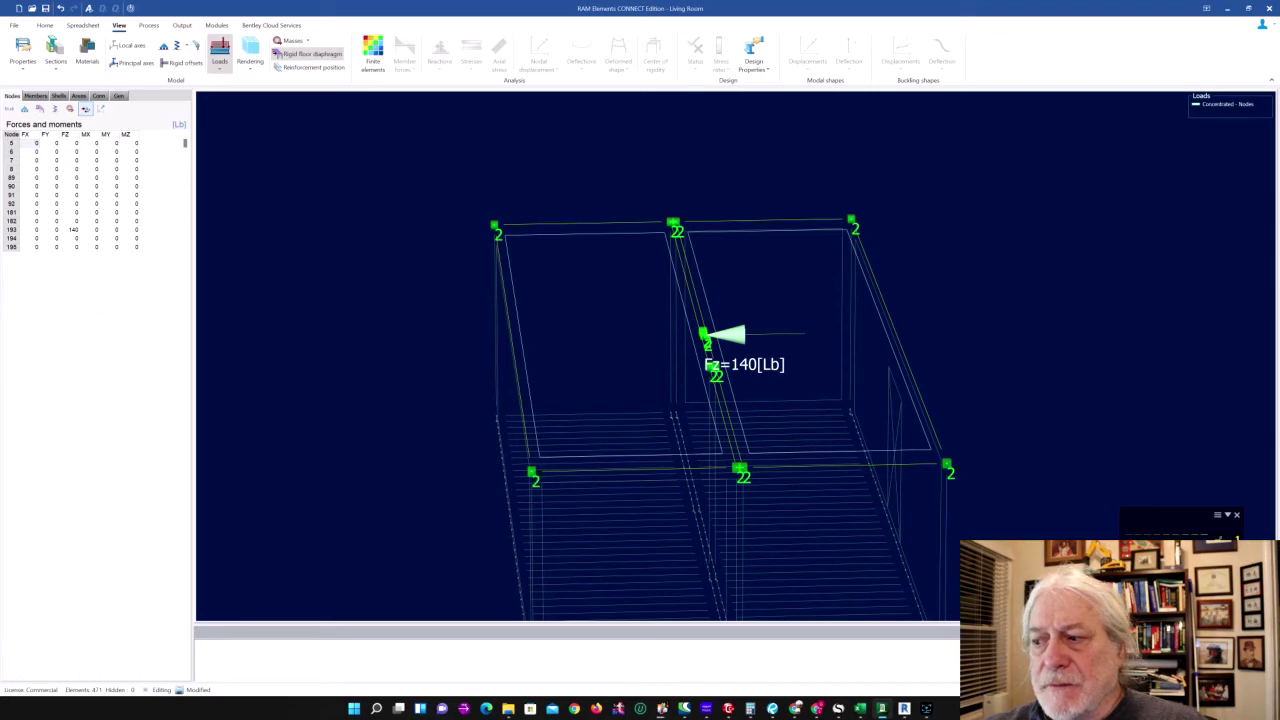
Step: Change node 193's load from FZ 140 to an FX load of 56.876 lb
key(ctrl+v)
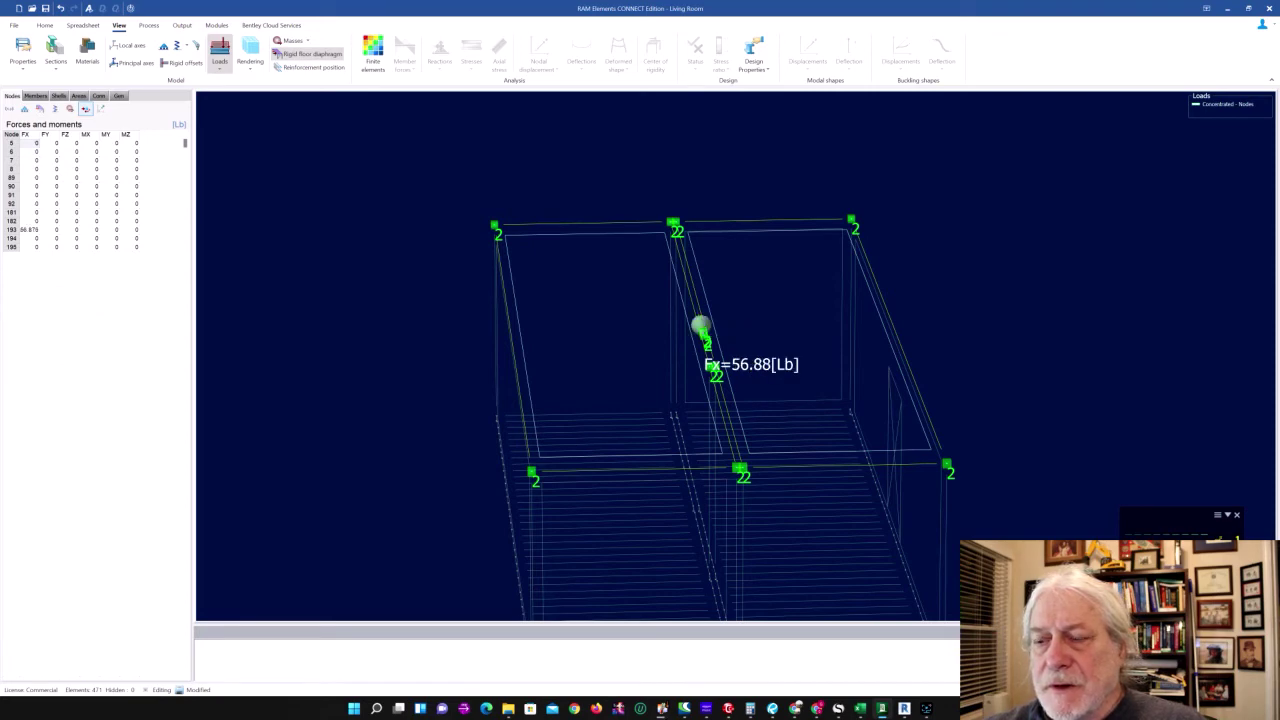
scroll(914, 532, down, 3)
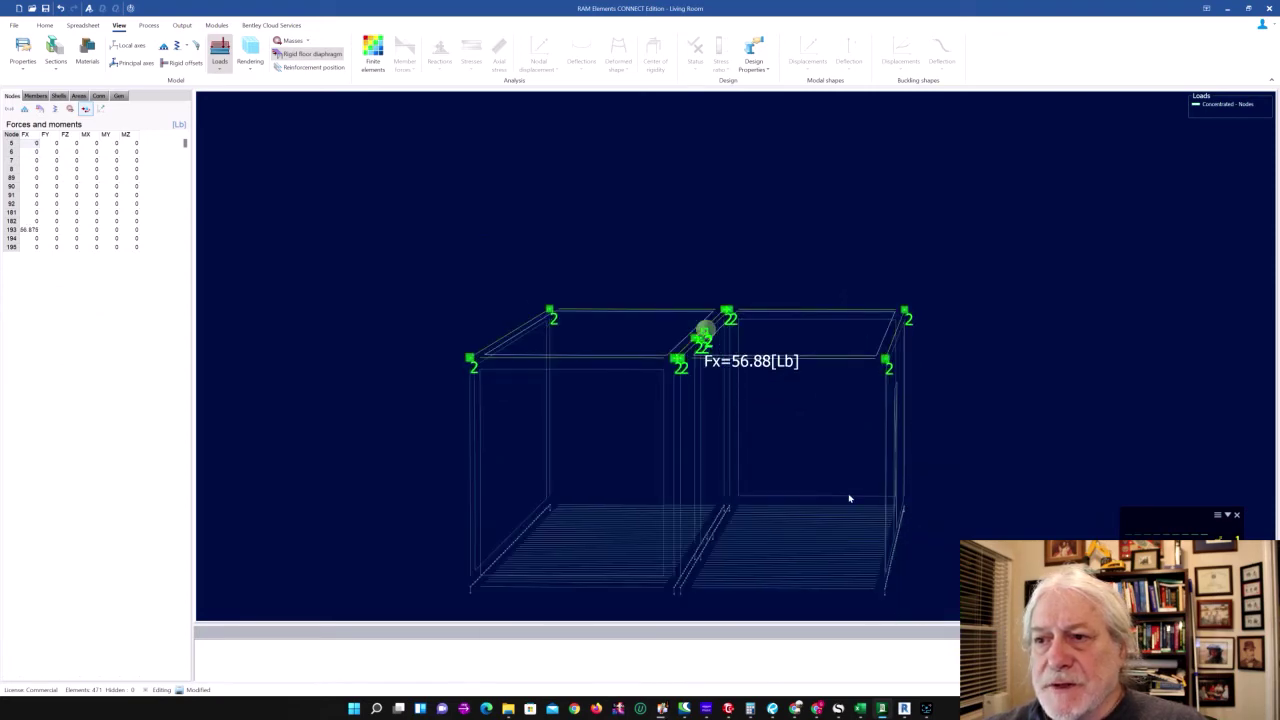
scroll(850, 497, down, 1)
middle_drag(851, 497, 850, 489)
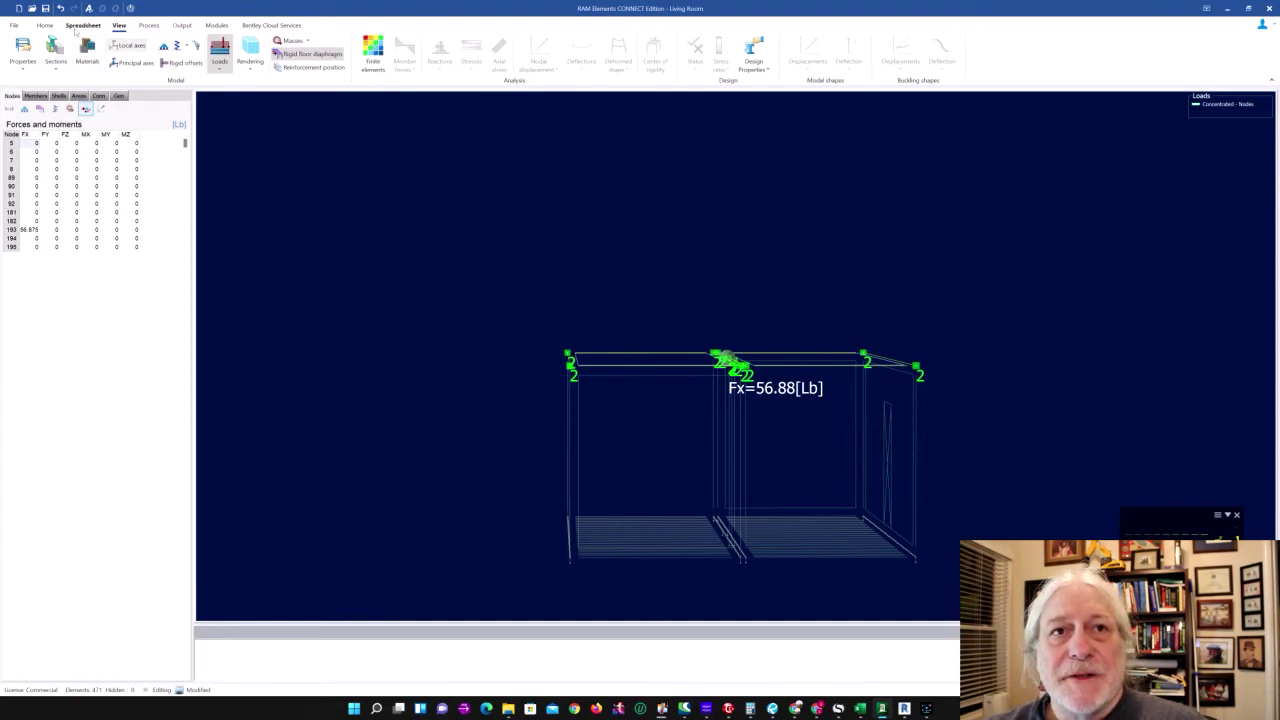
Step: Select all members connected to the currently selected nodes
click(50, 26)
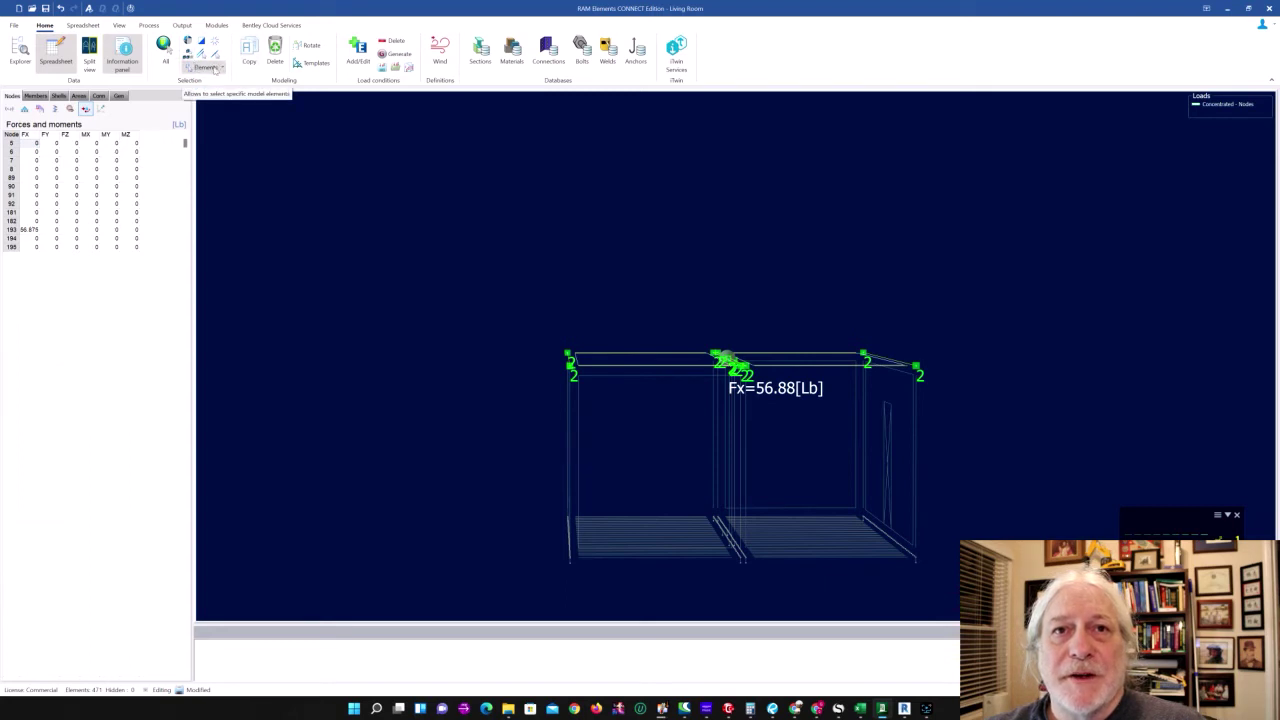
click(222, 68)
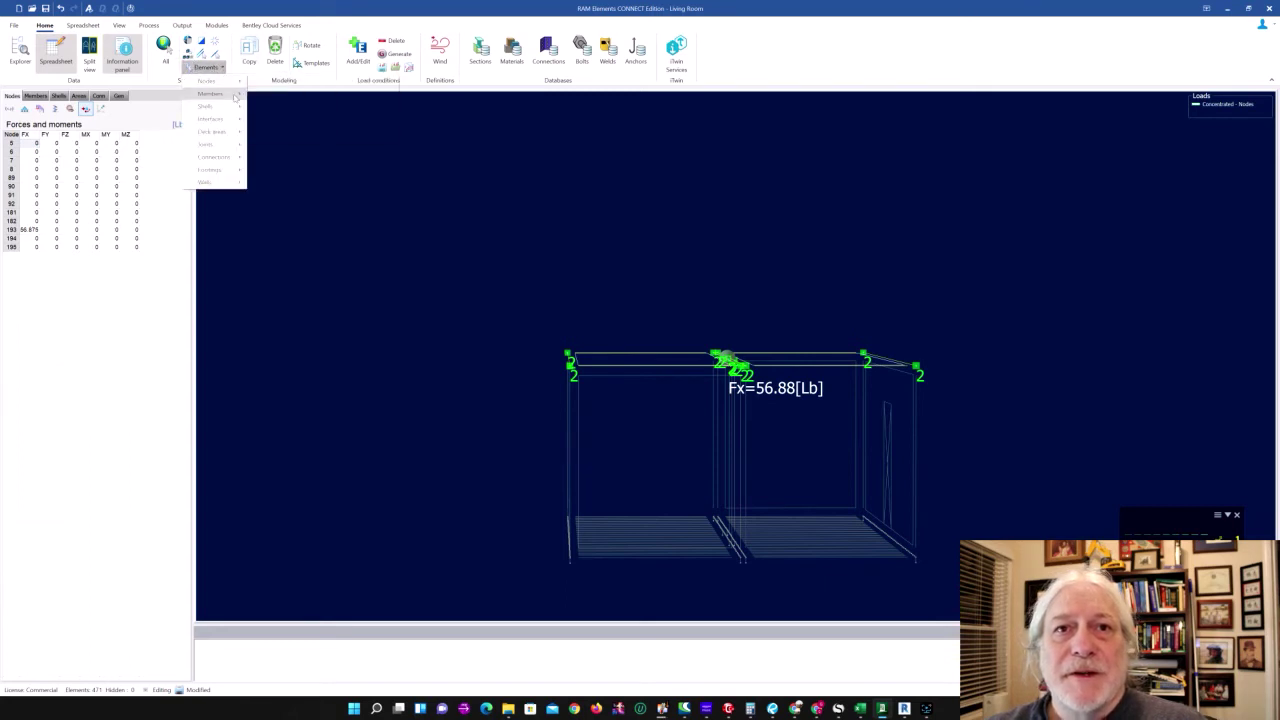
mouse_move(228, 93)
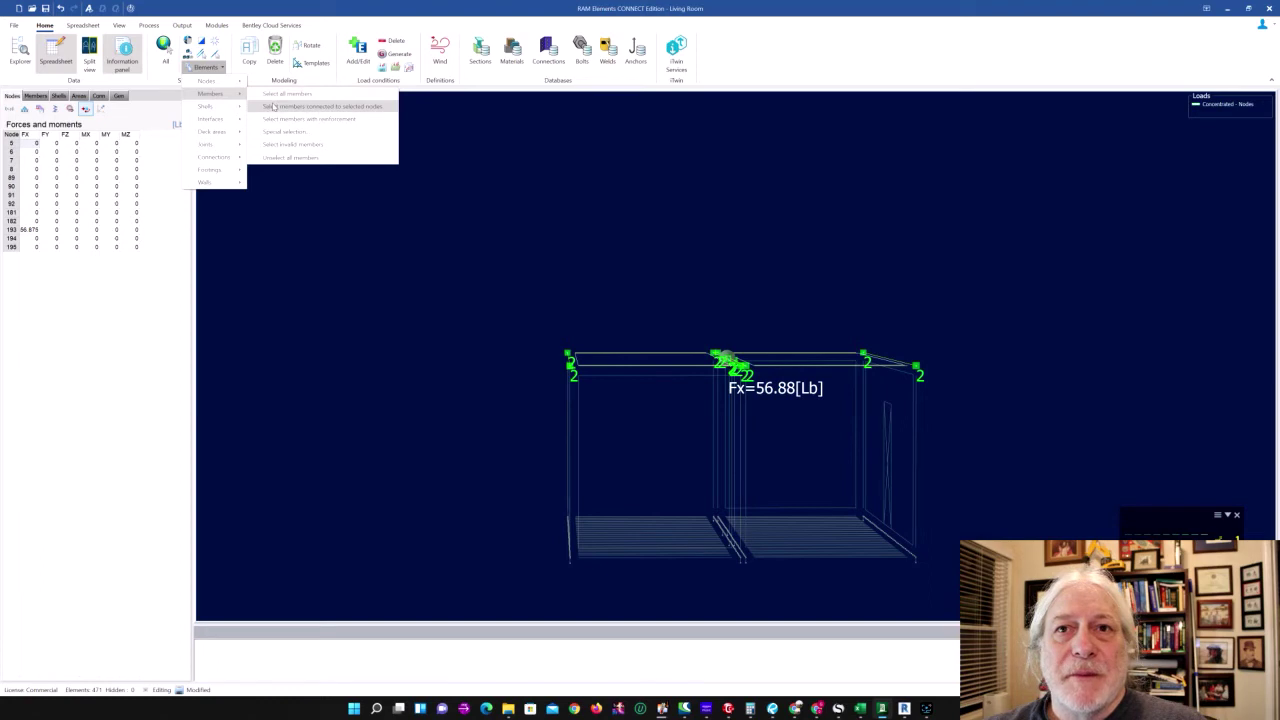
click(273, 106)
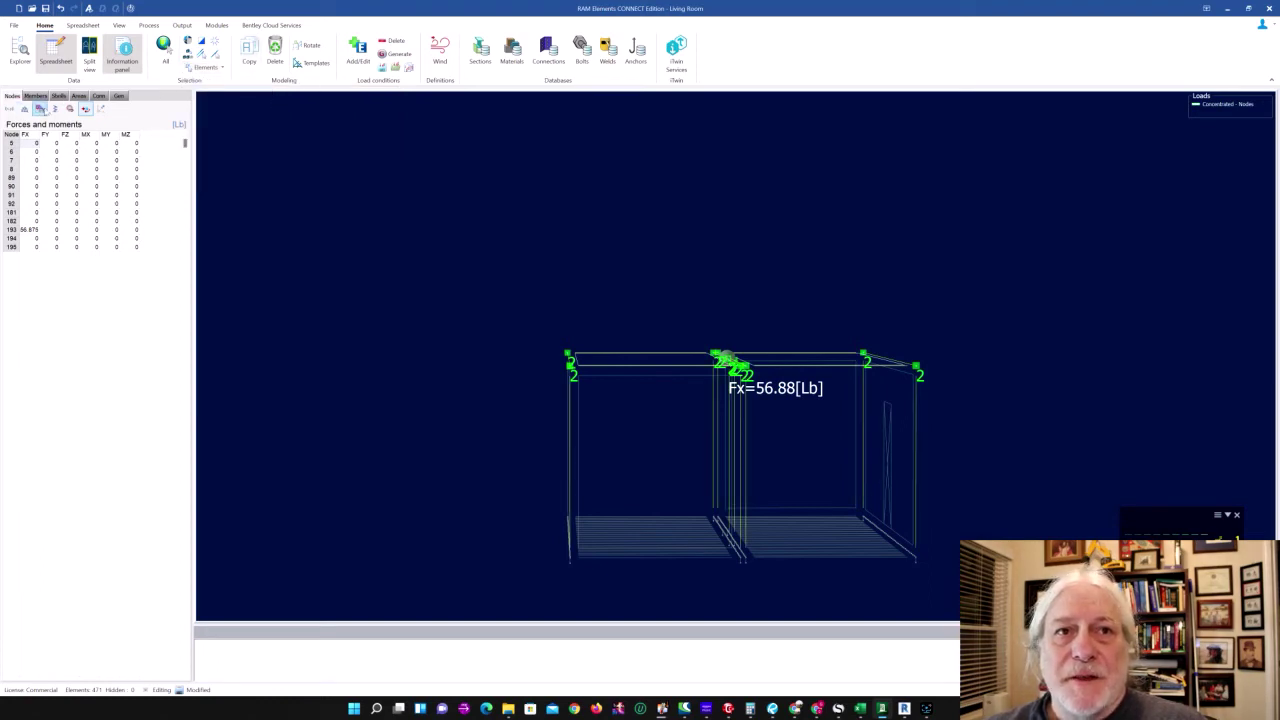
Step: Recalculate a 17 lb/ft² X and Z wind pressure, giving Fx=2486.25 lb at new node 196
click(85, 108)
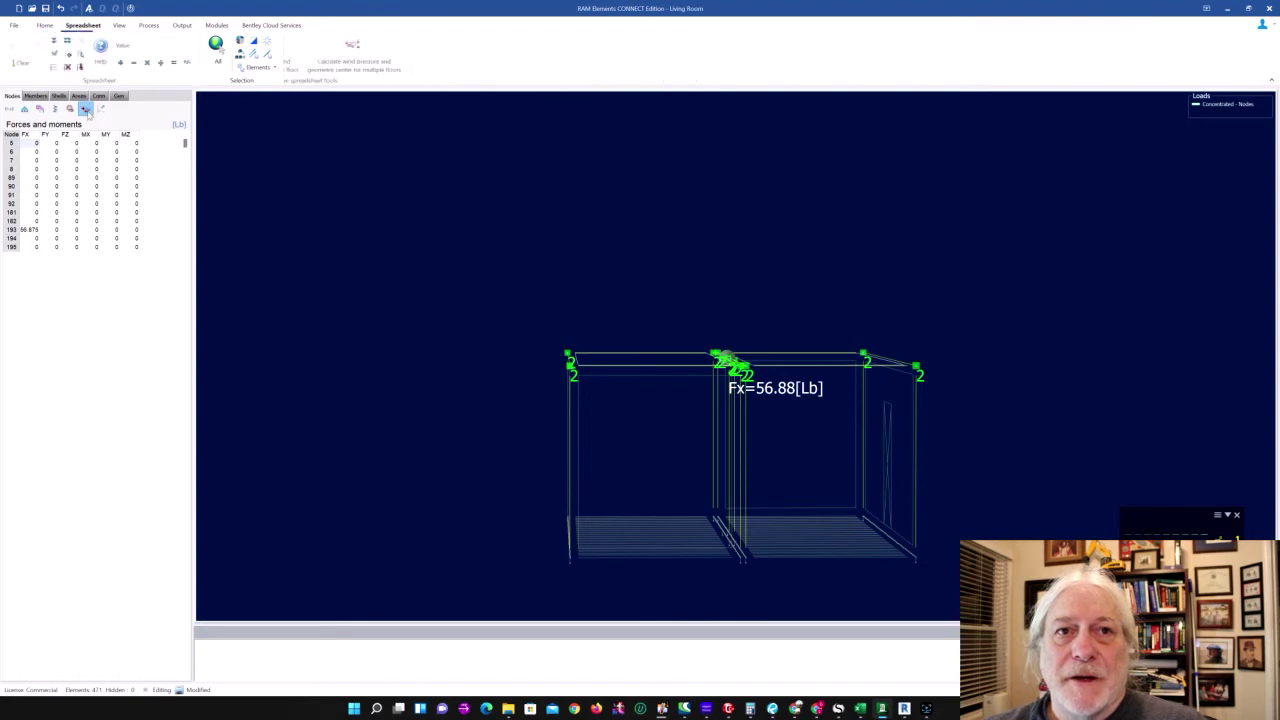
click(337, 58)
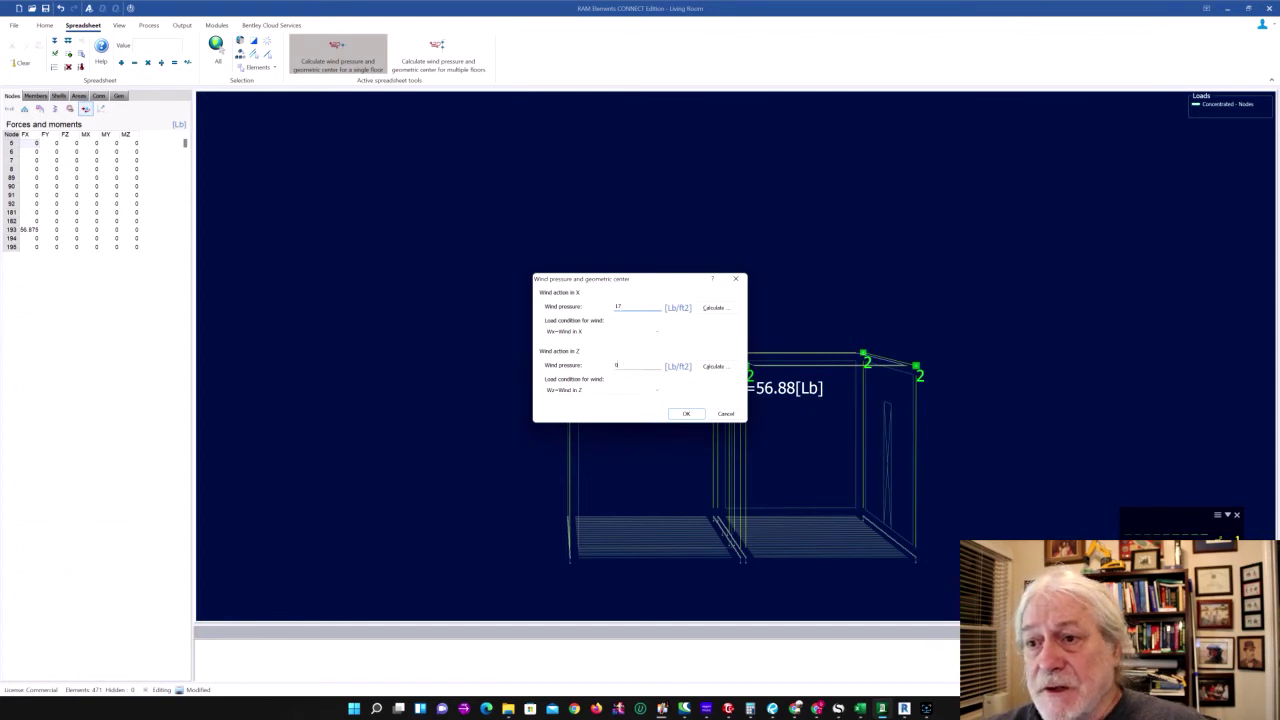
click(618, 365)
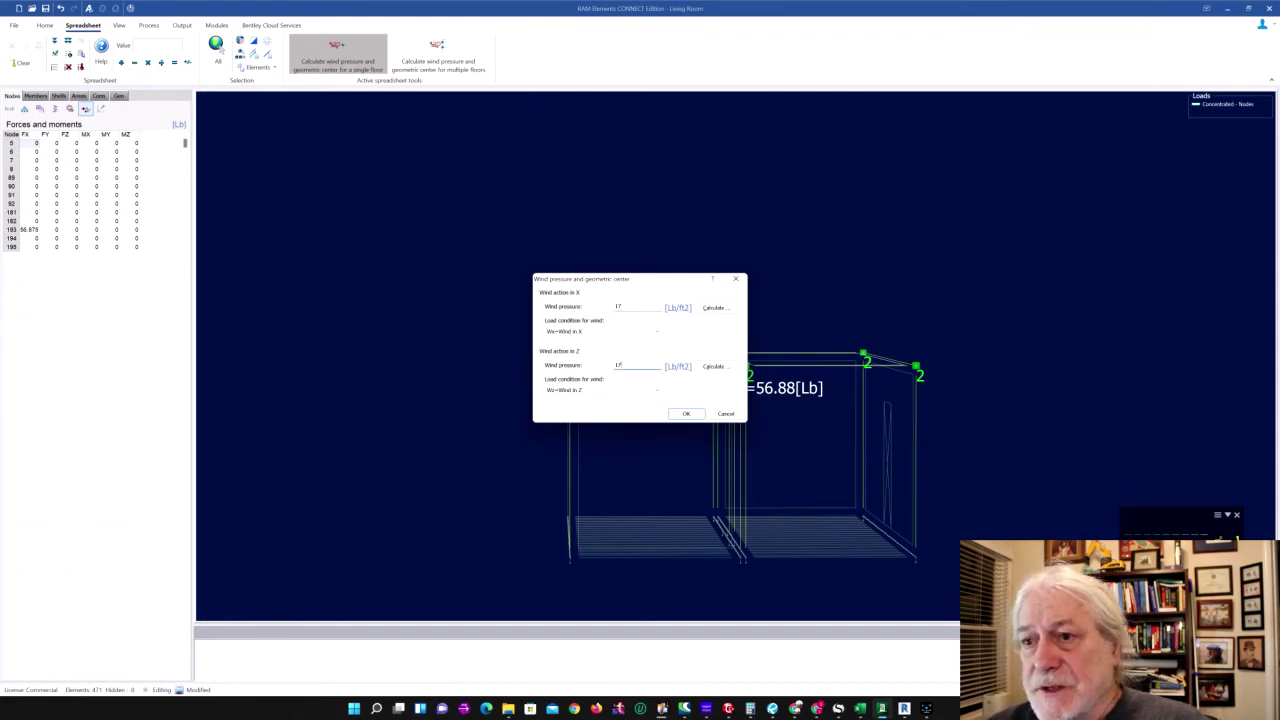
click(686, 413)
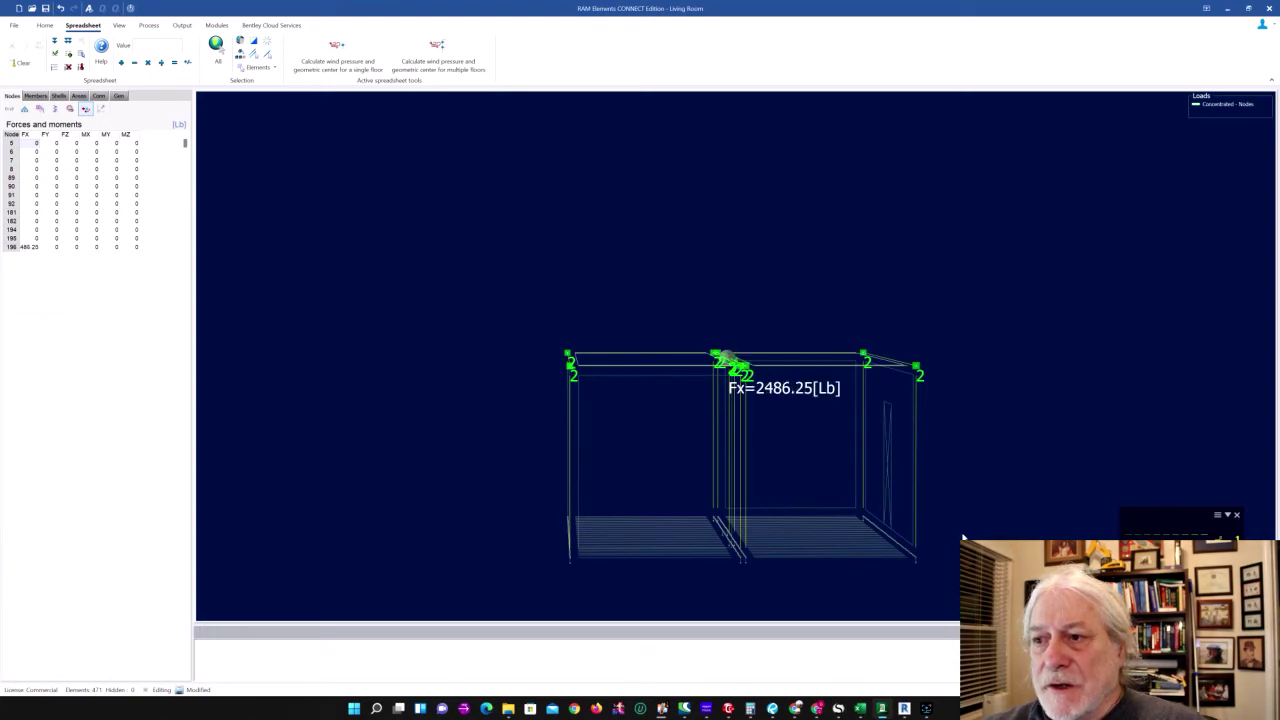
key(Down)
key(Down)
key(Down)
key(Down)
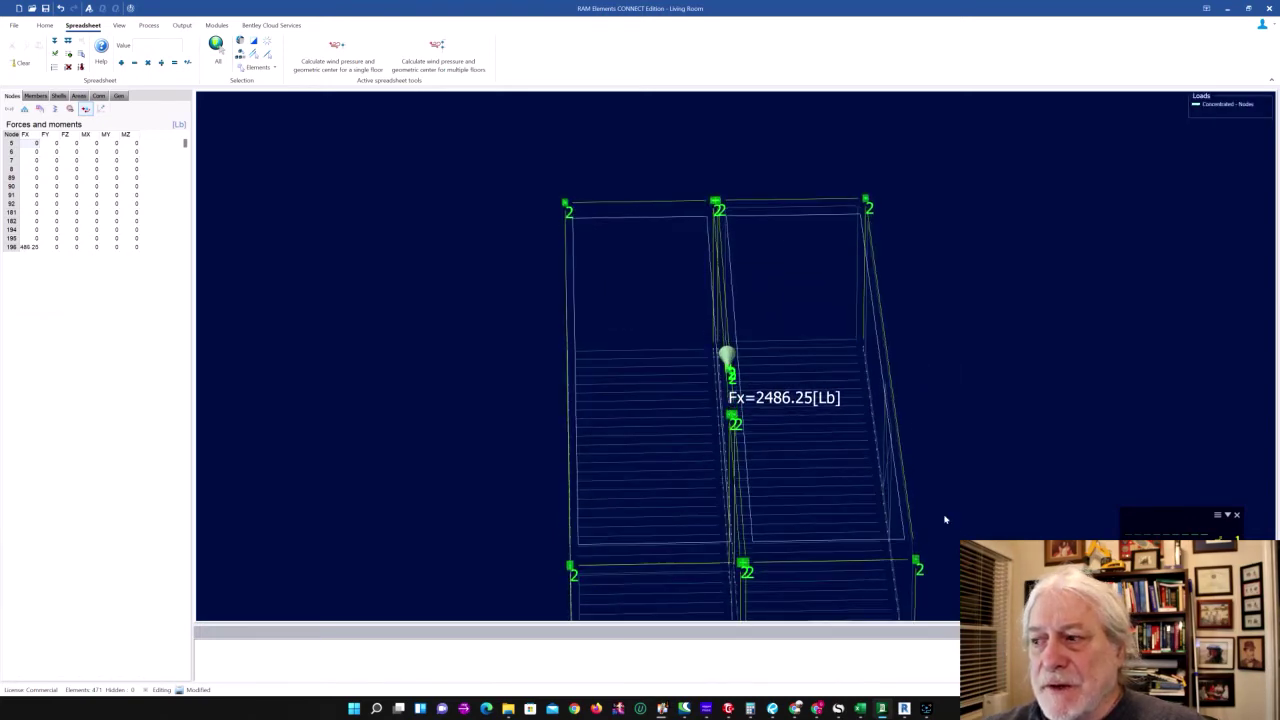
key(Up)
key(Up)
key(Up)
key(Left)
key(Left)
key(Left)
key(Left)
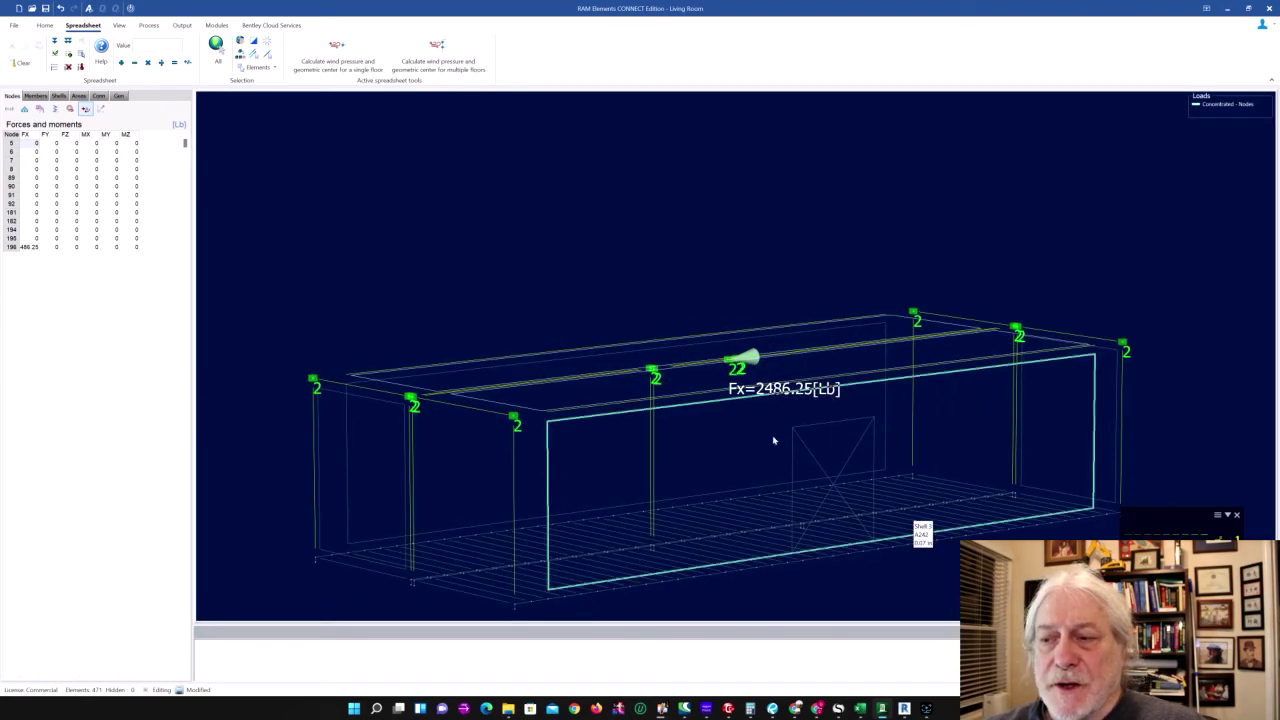
scroll(440, 270, down, 3)
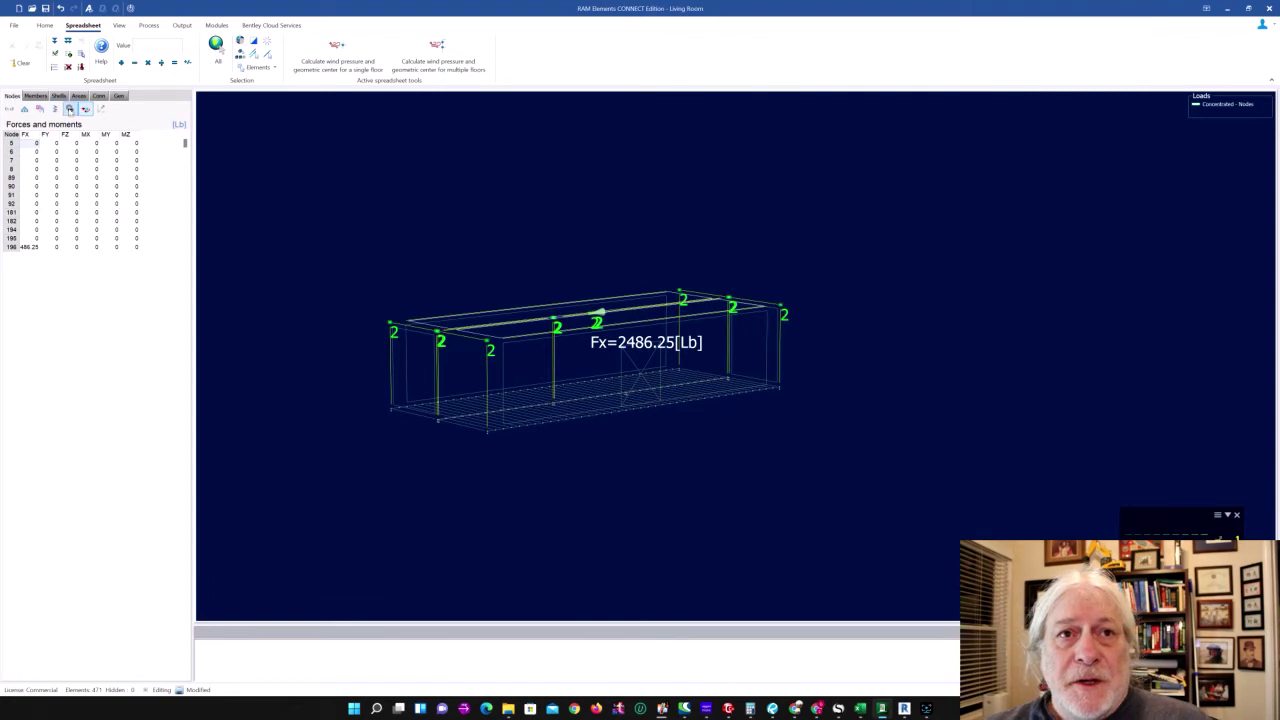
Step: Calculate the floor's center of mass using LL live load with factor 0.5, creating node 197
click(70, 109)
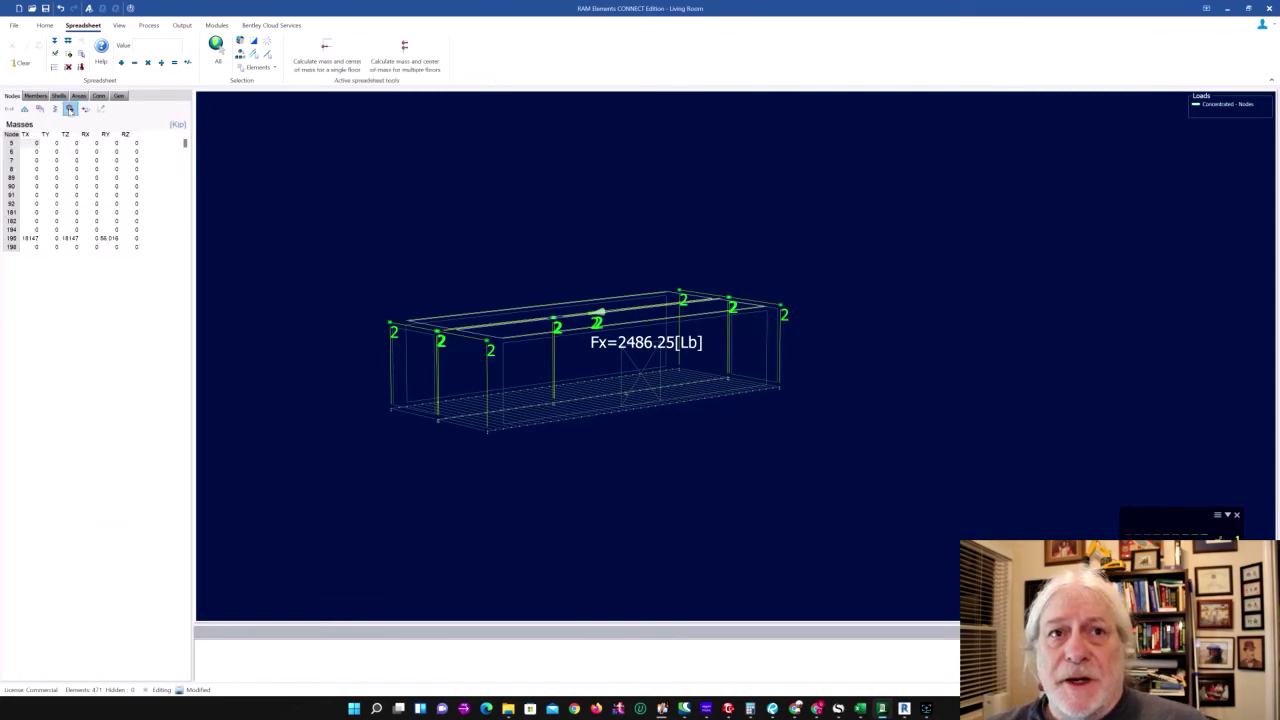
click(322, 51)
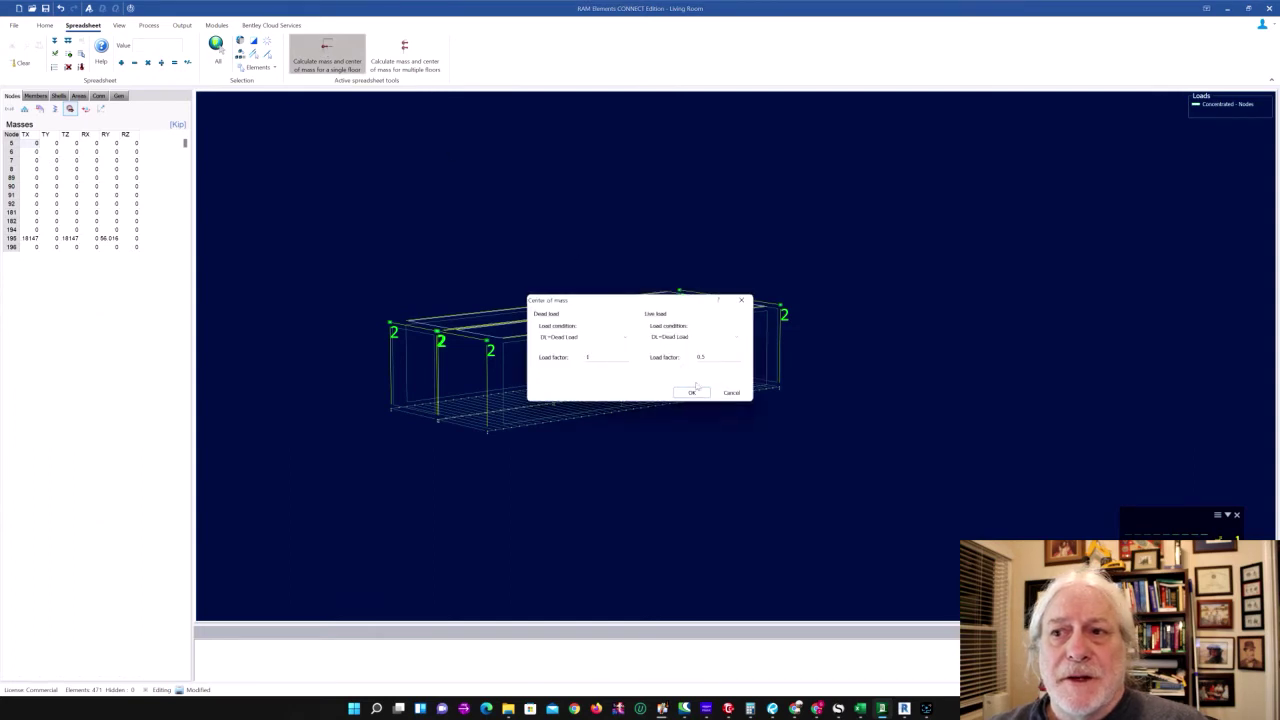
click(700, 337)
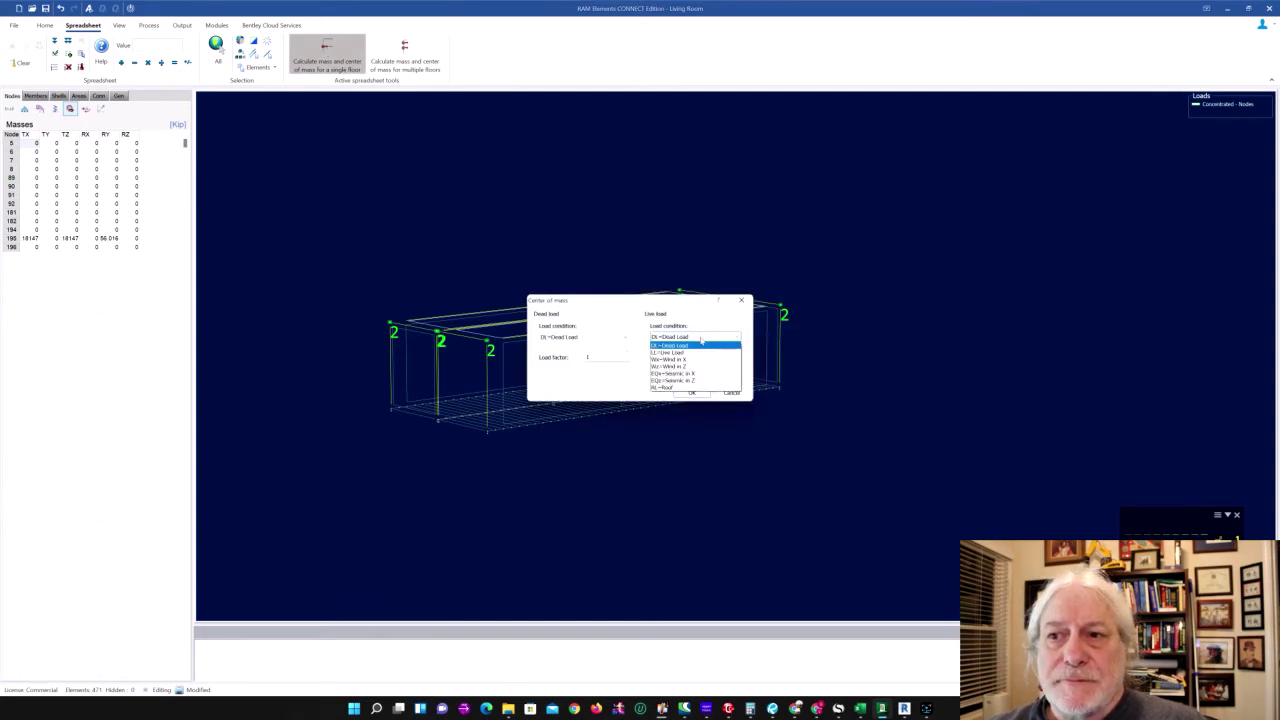
click(697, 353)
click(705, 392)
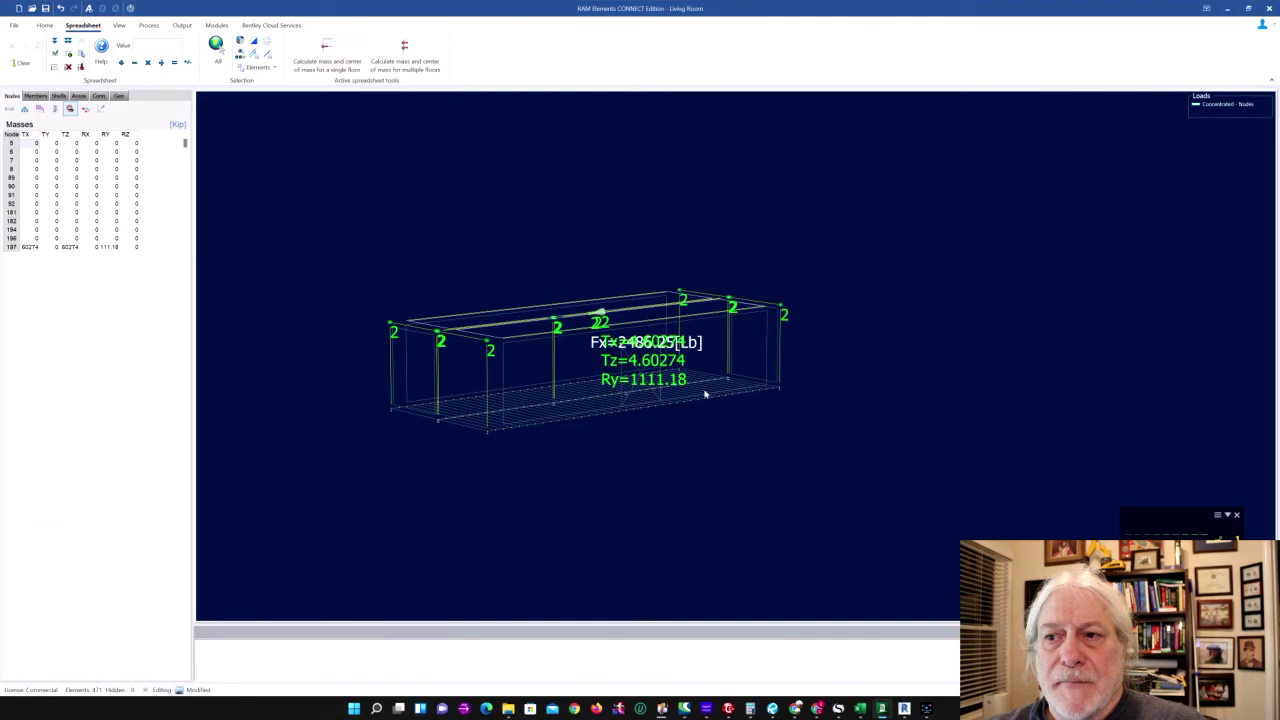
middle_drag(705, 395, 642, 360)
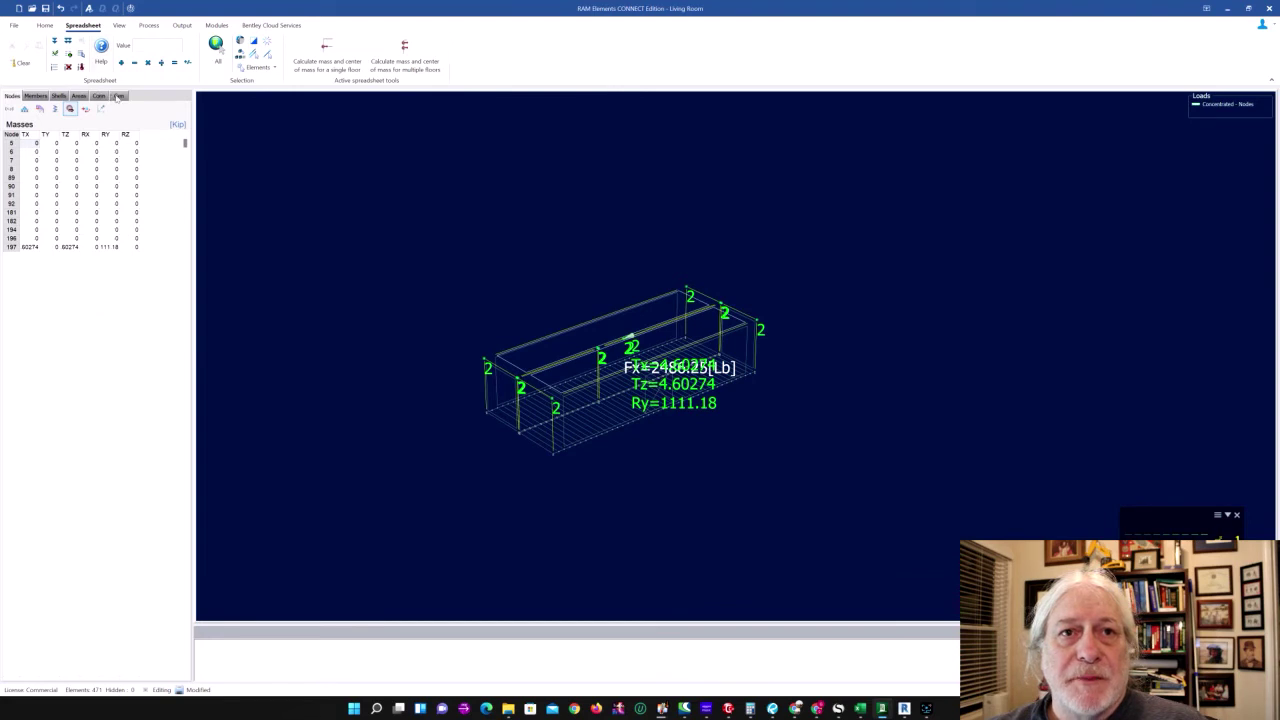
click(118, 96)
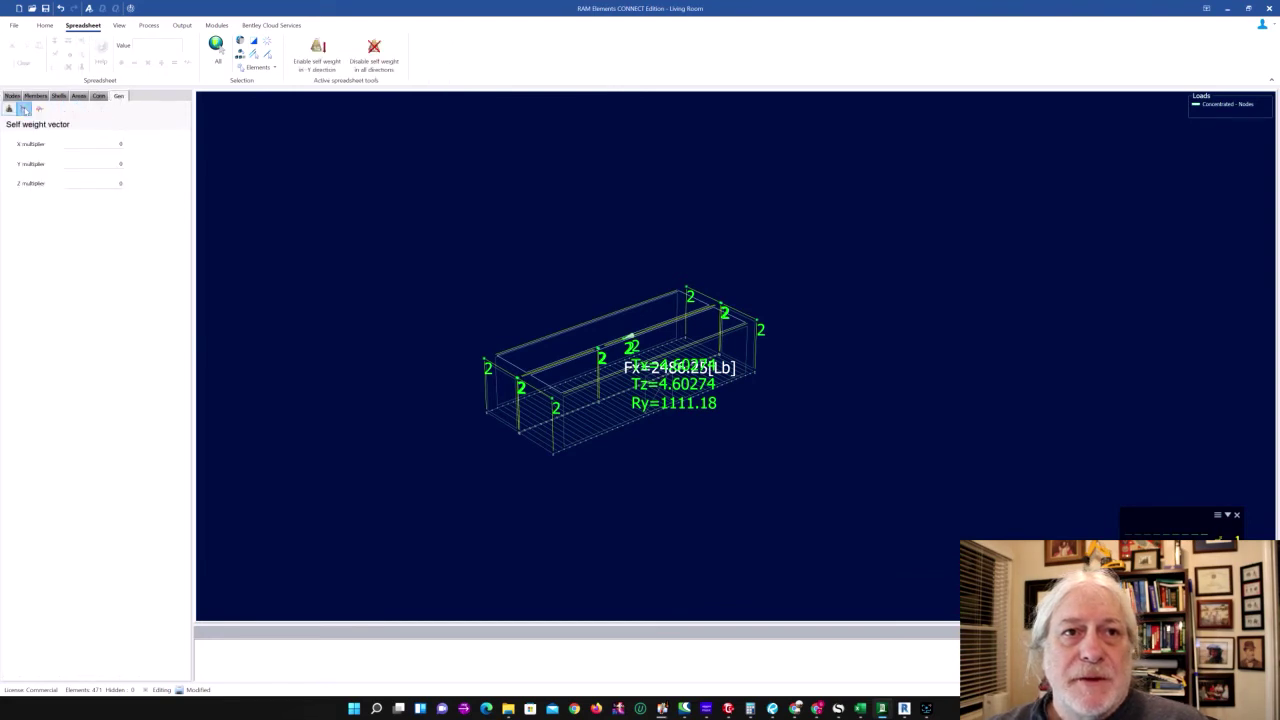
Step: Review the earthquake acceleration and response spectrum tables, then bring SMath Studio's stiffness worksheet forward
click(24, 108)
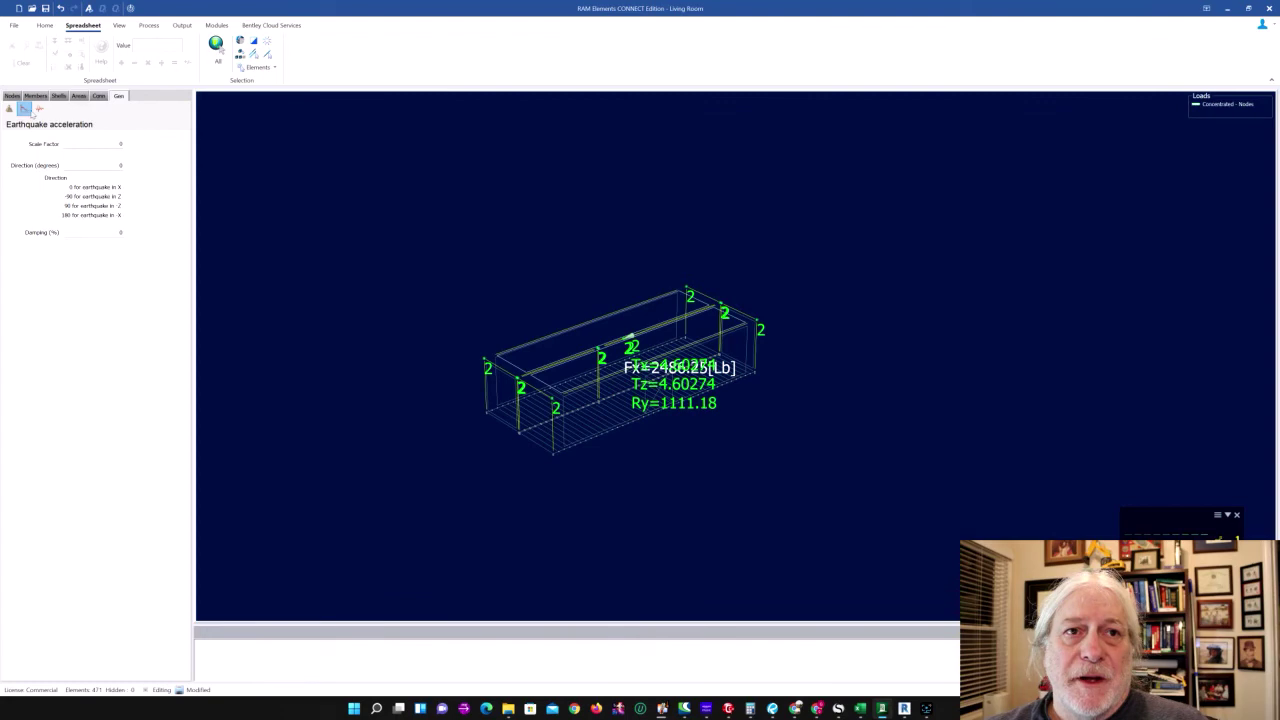
click(38, 108)
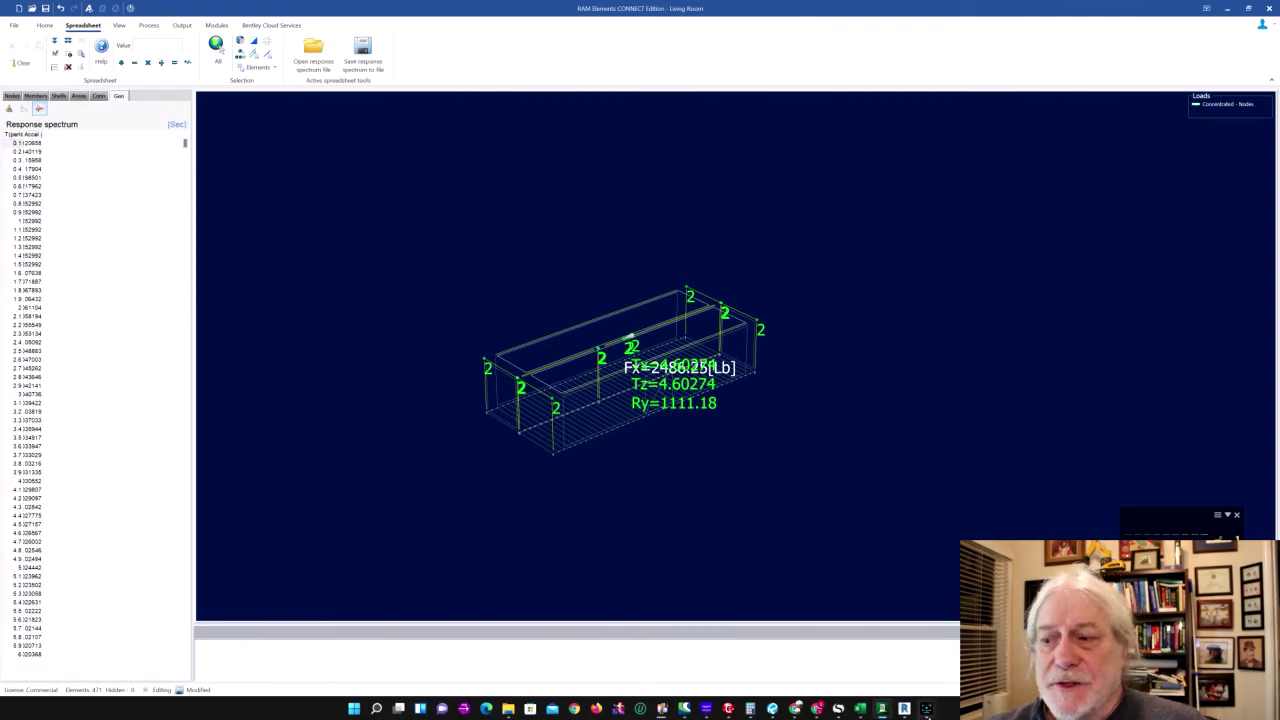
click(881, 708)
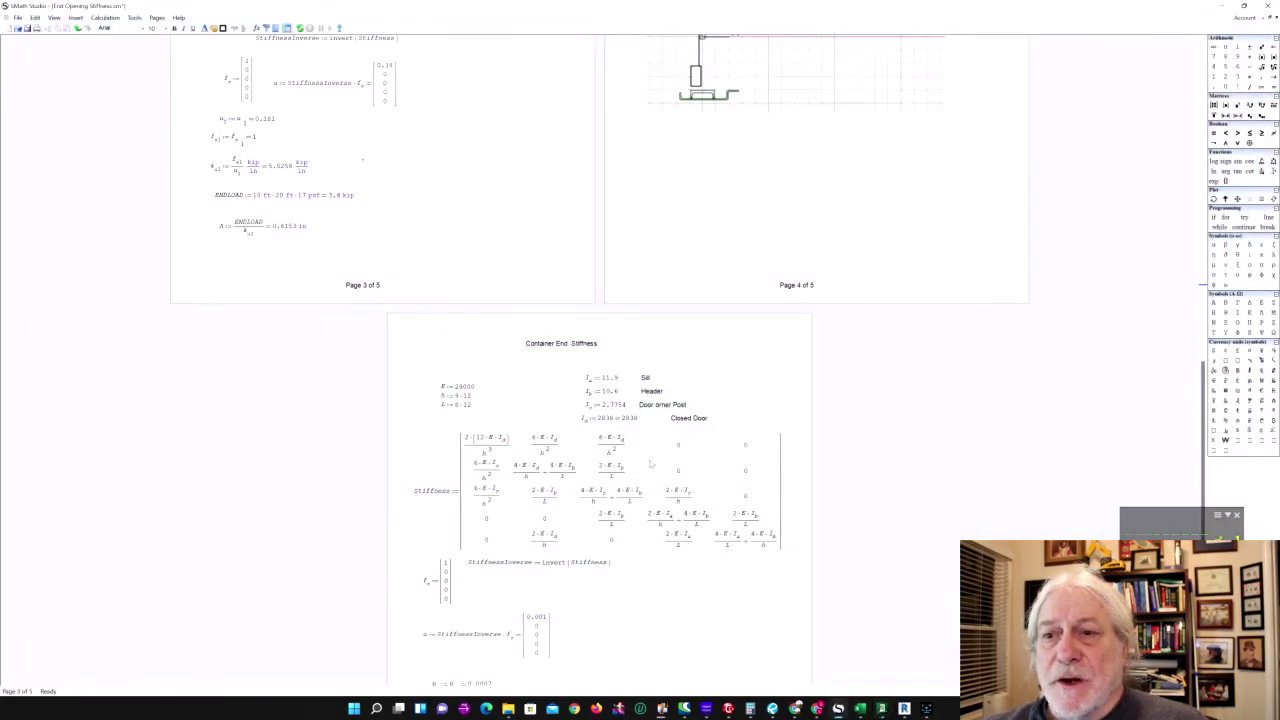
Step: Copy the period and acceleration values A14:B88 from Excel's Response Spectra sheet back to RAM Elements
click(862, 709)
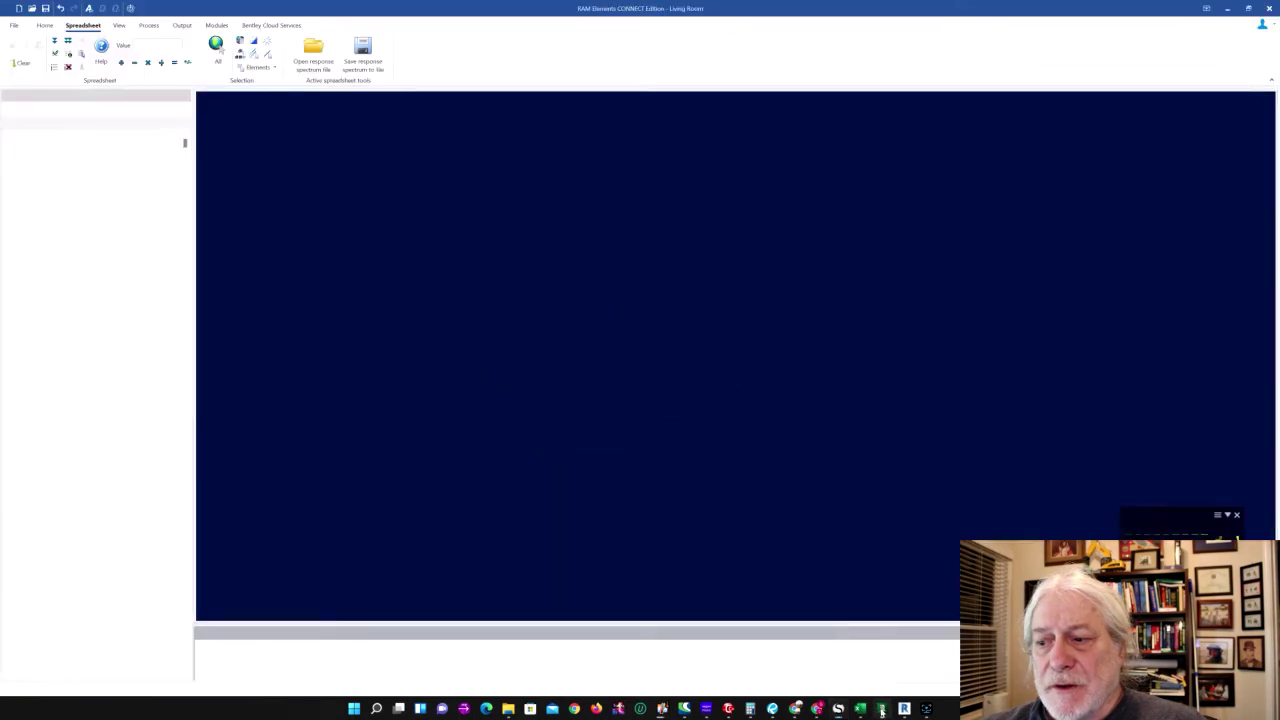
click(861, 709)
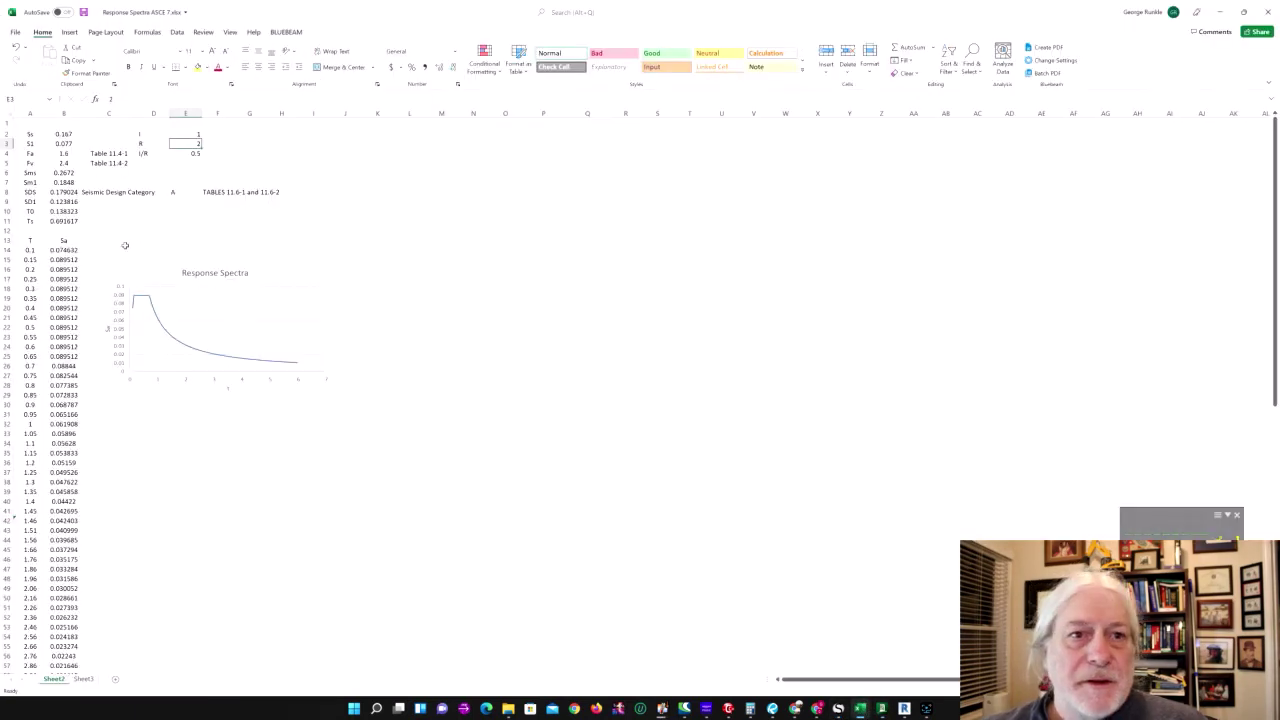
click(30, 250)
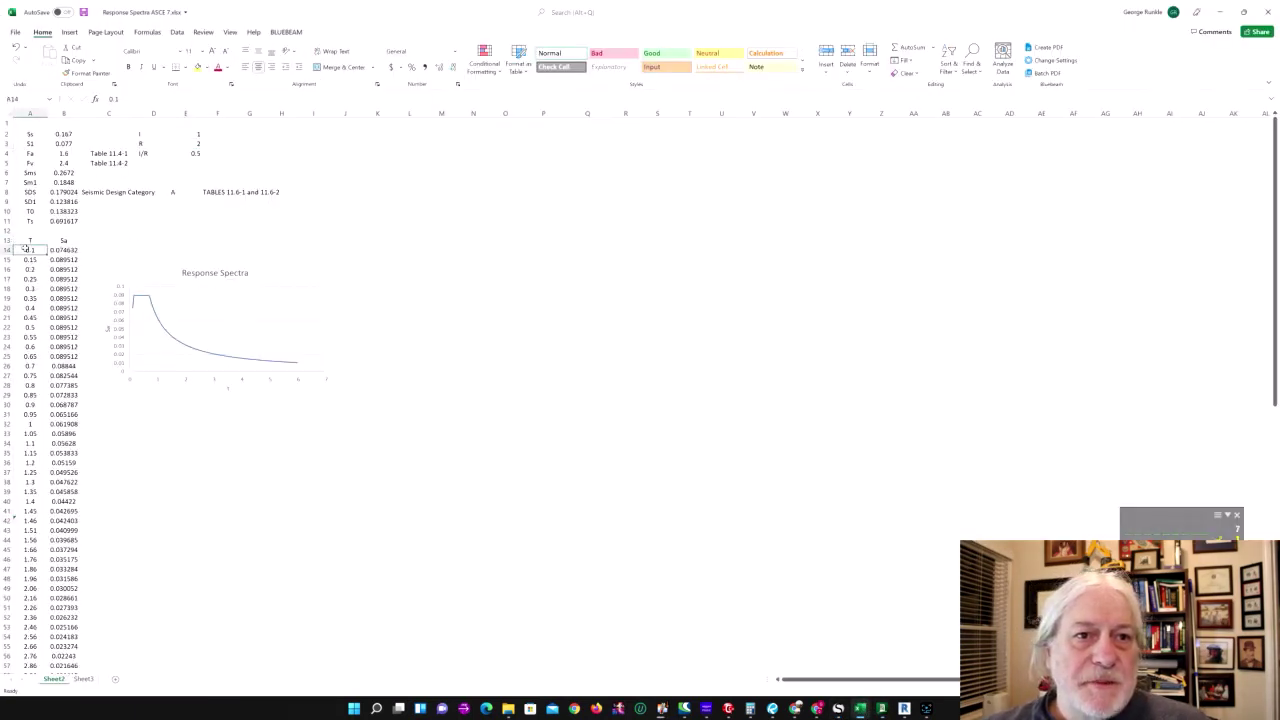
drag(30, 250, 66, 636)
right_click(57, 587)
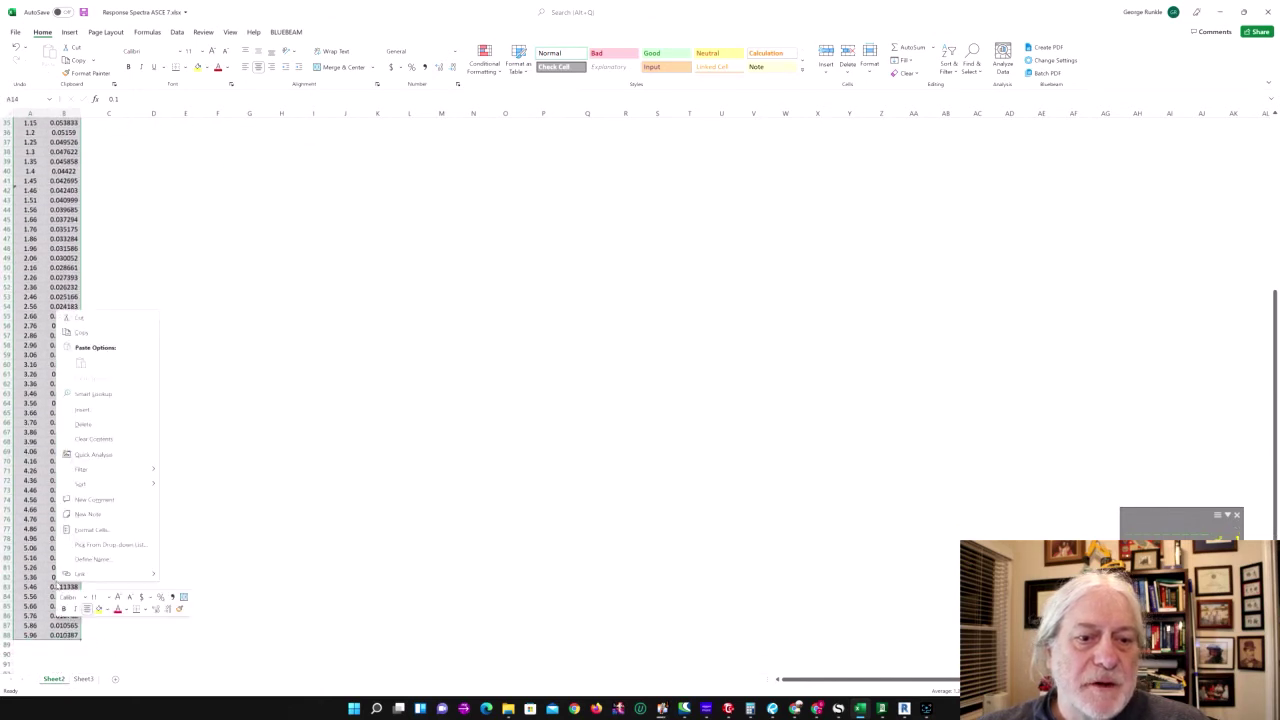
click(80, 332)
scroll(157, 380, up, 11)
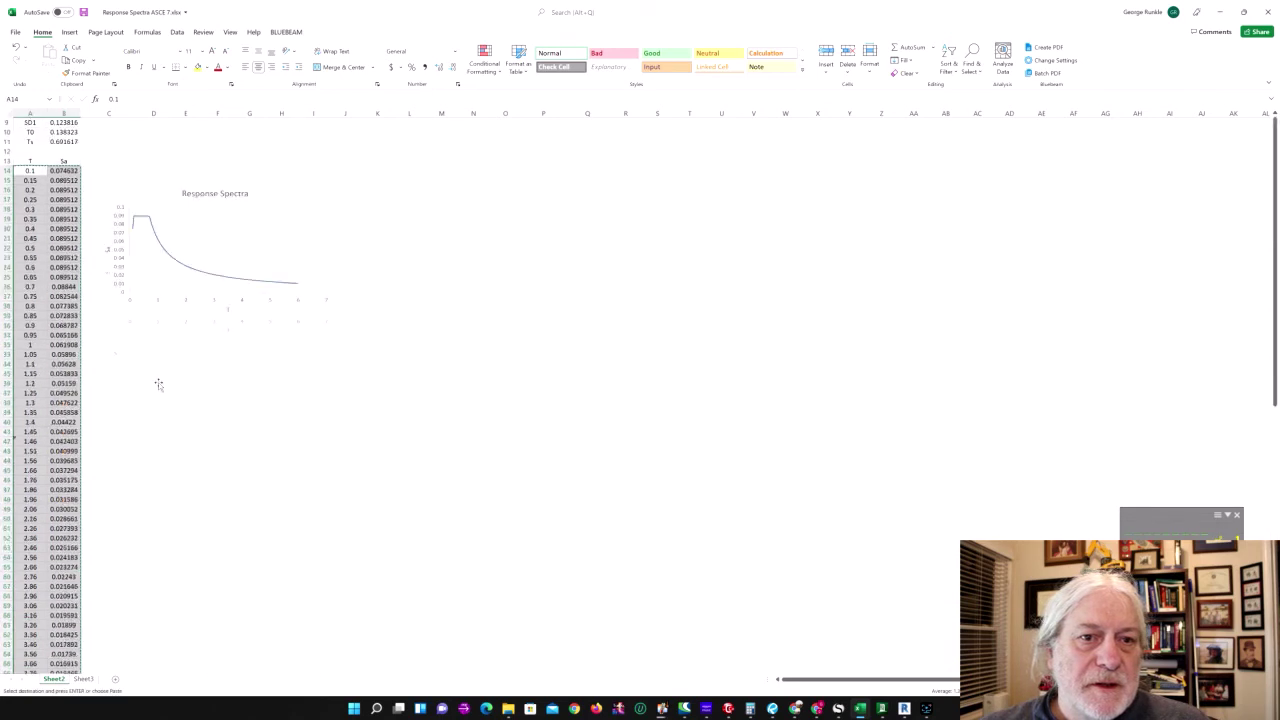
click(881, 708)
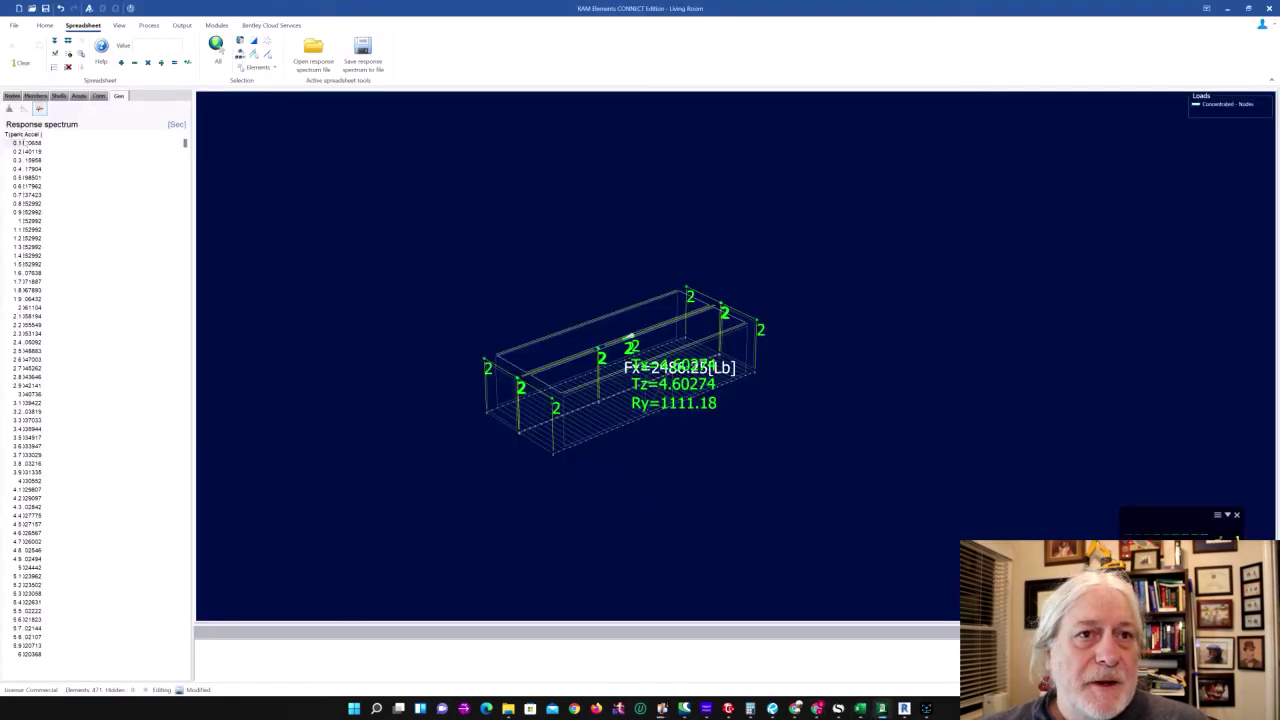
Step: Paste the copied periods and accelerations into the T(period) column of the response spectrum table
click(14, 134)
right_click(18, 142)
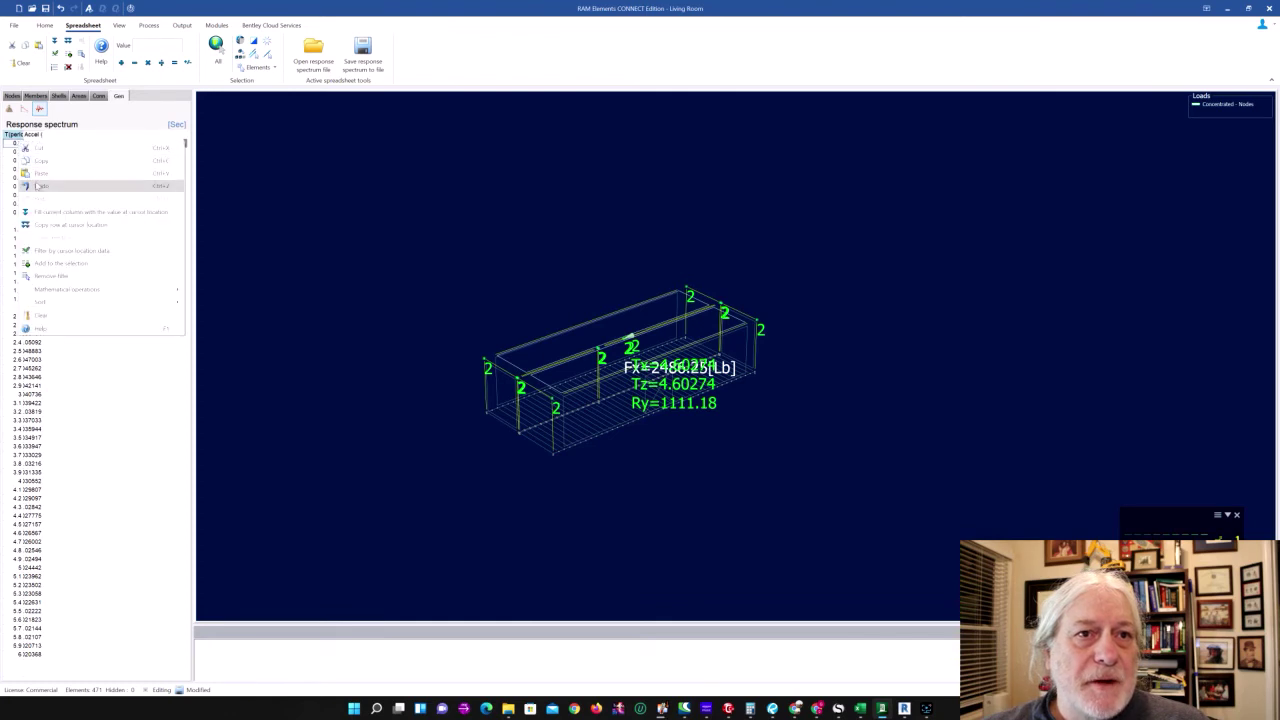
click(40, 173)
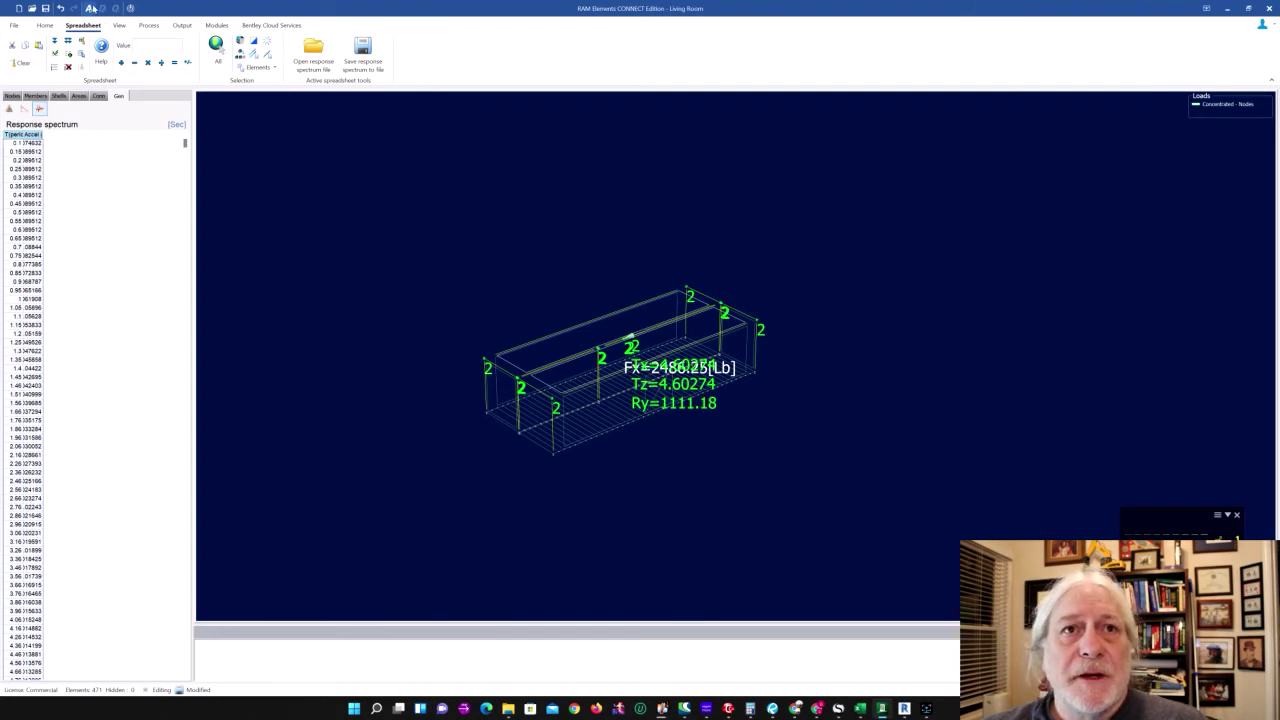
click(91, 8)
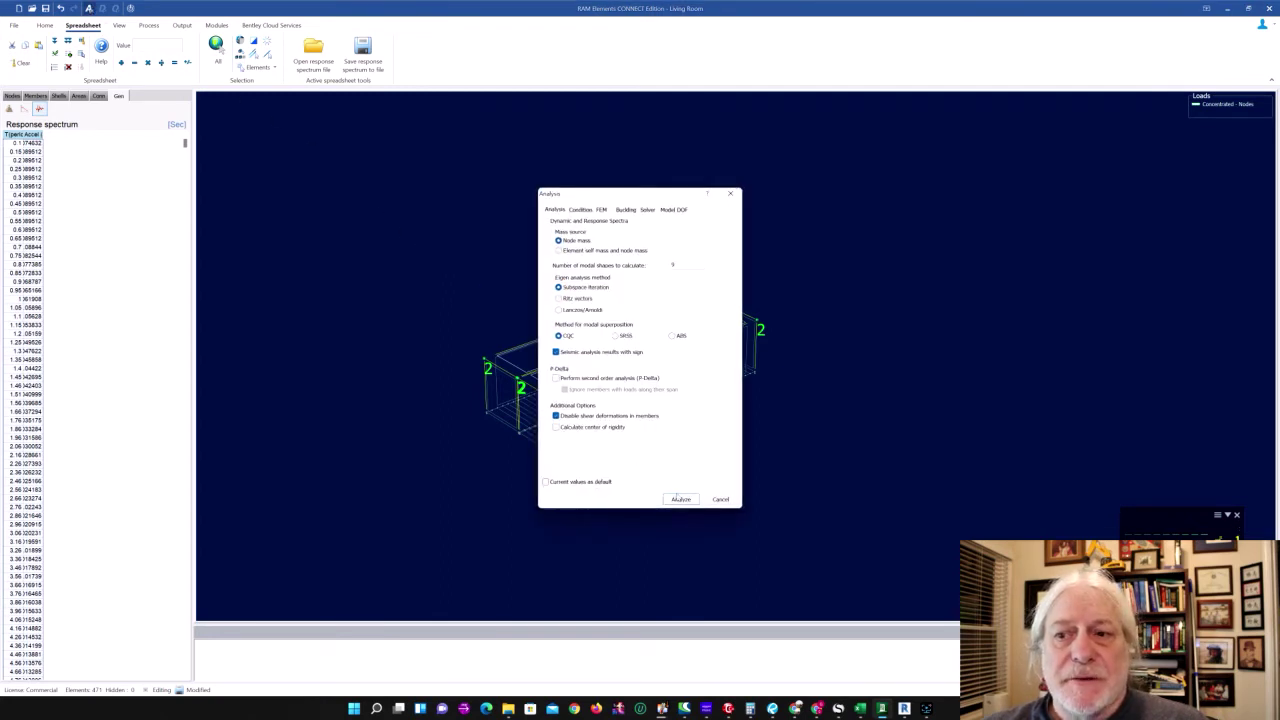
Step: Analyze the container model and bring up the Design dialog with steel, concrete and wood codes
click(680, 498)
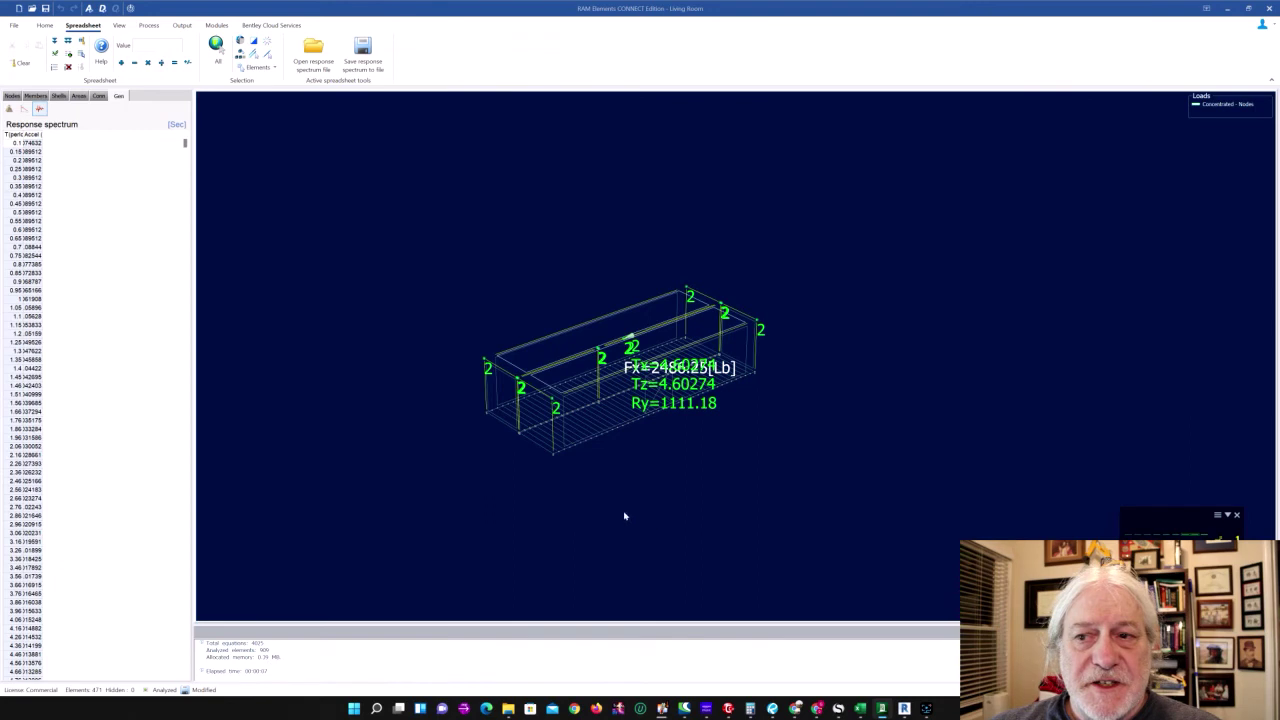
click(96, 9)
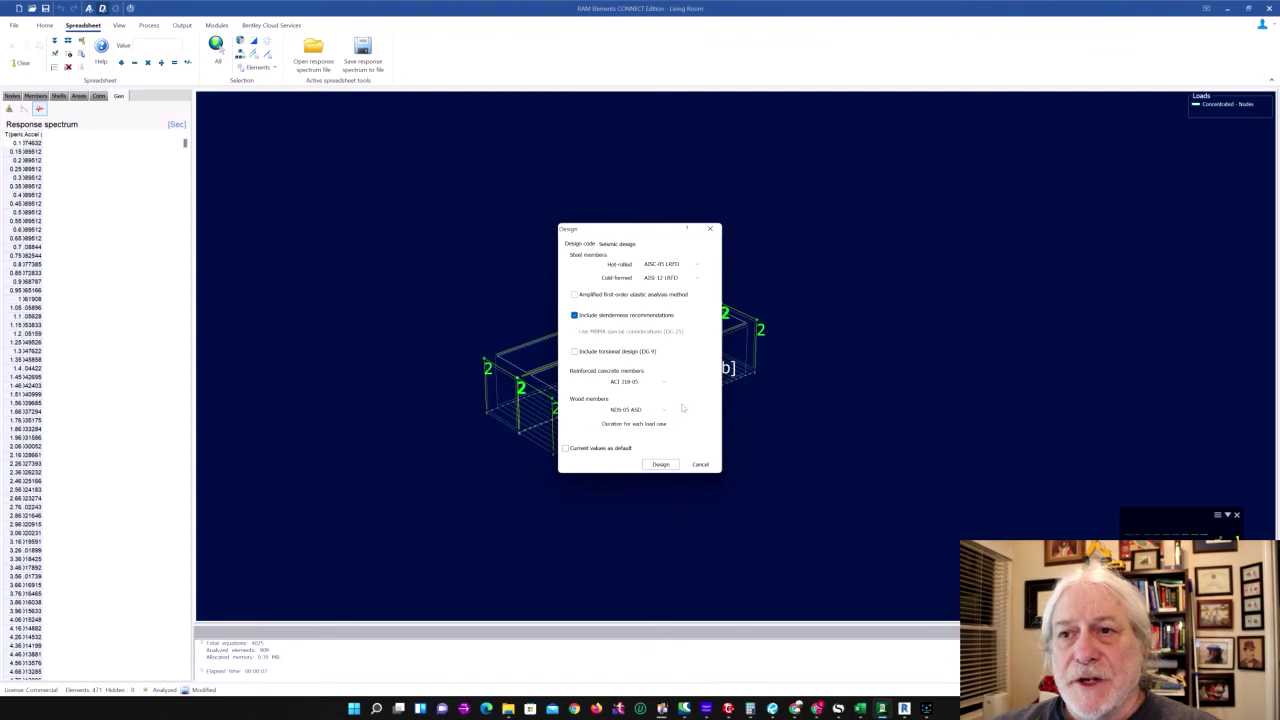
Step: Start the member design in RAM Elements, then bring up Revit's FF GROUND FLOOR plan
click(661, 465)
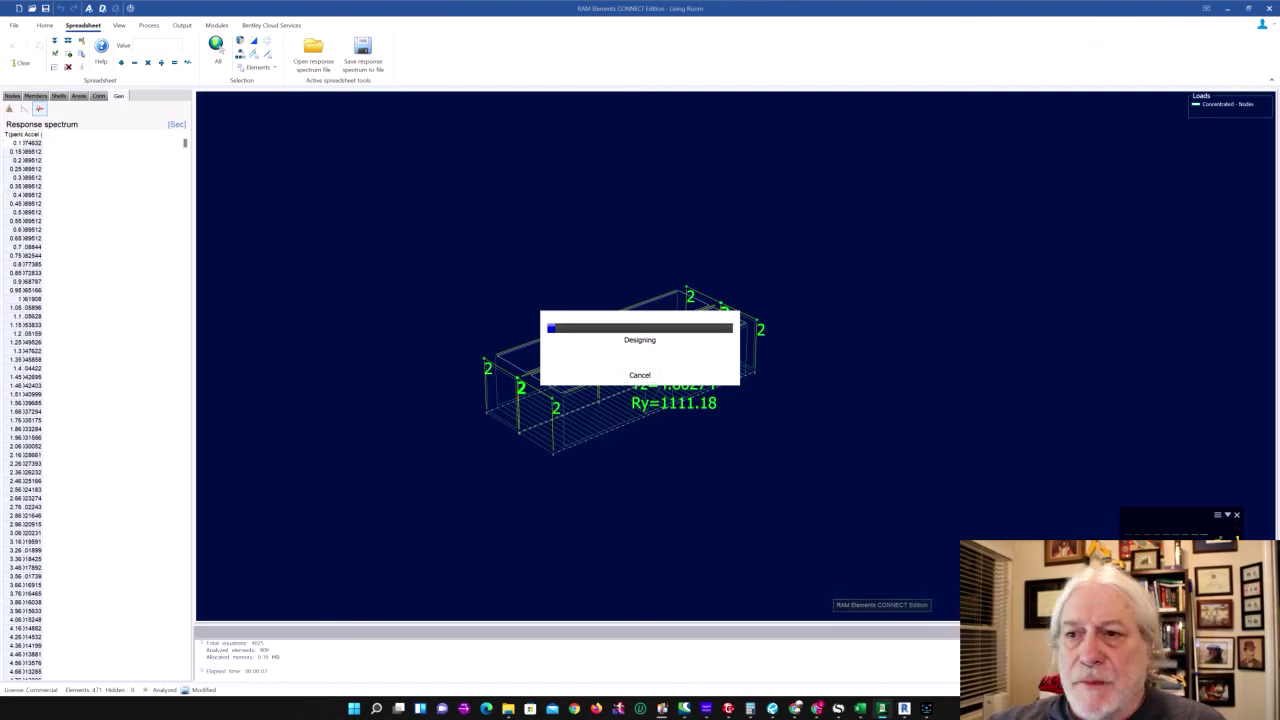
click(922, 641)
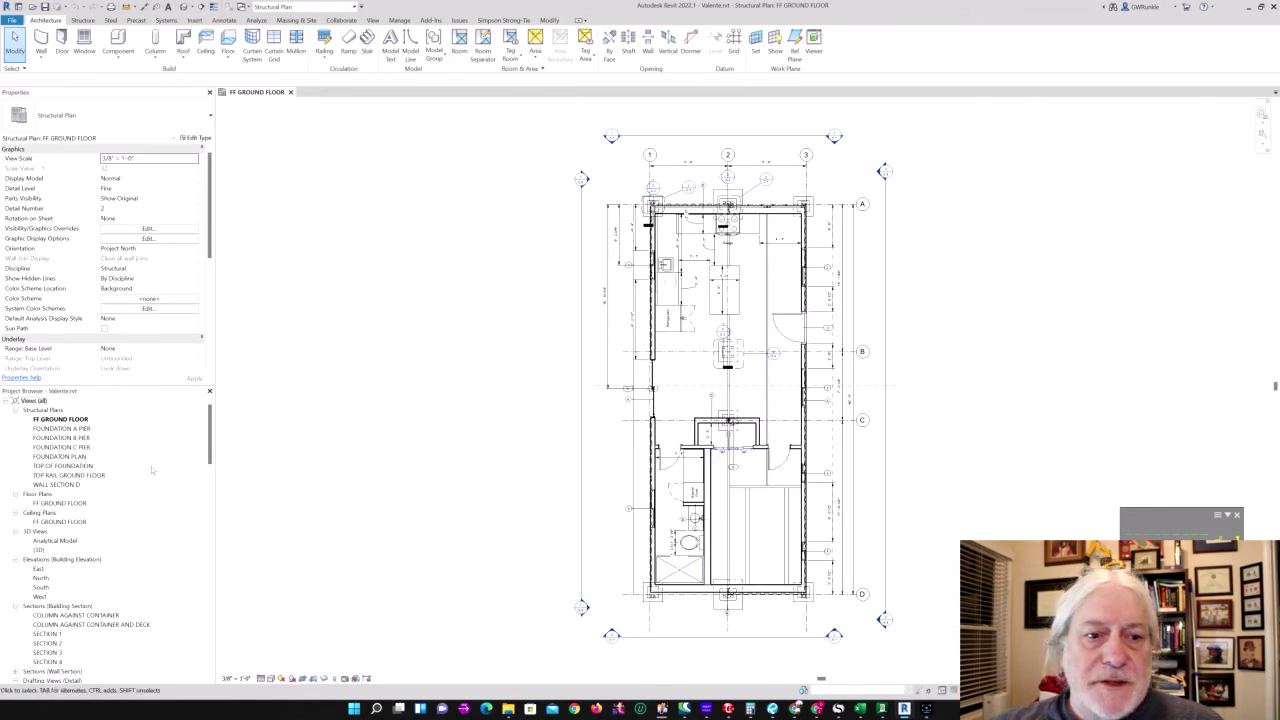
Step: Open the {3D} view and turn the model through several ViewCube angles to a top view
double_click(38, 550)
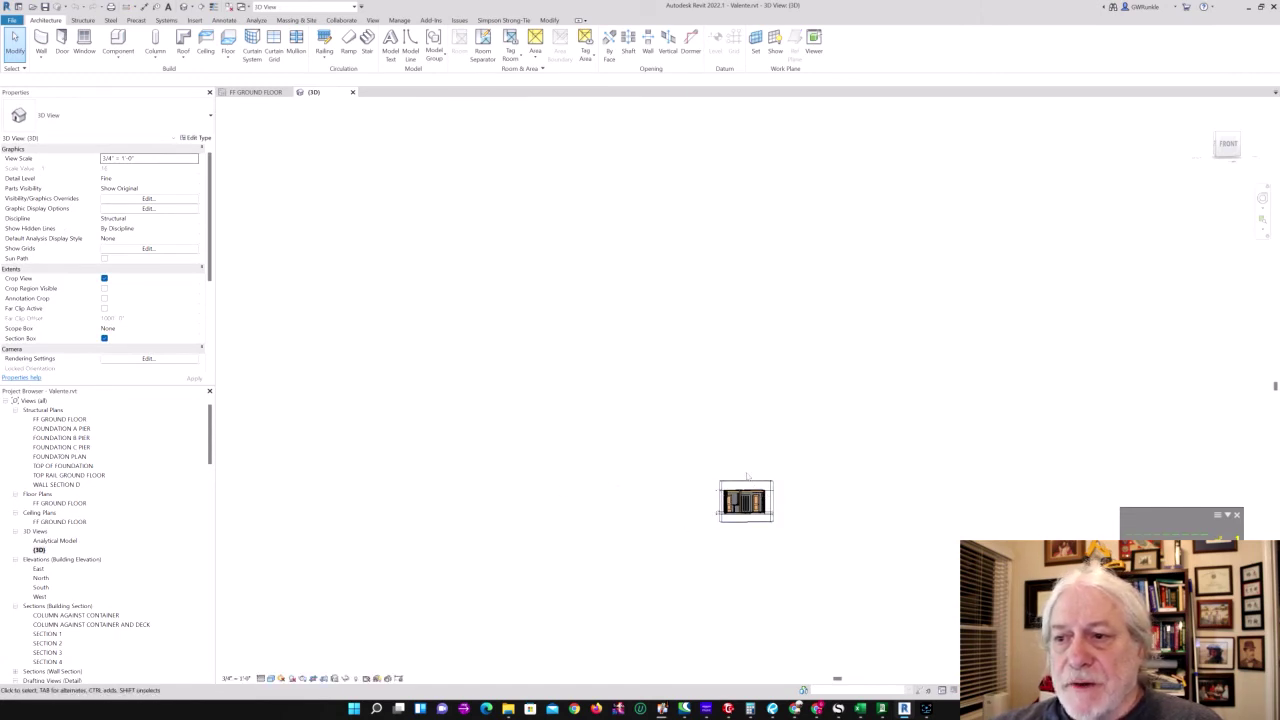
scroll(746, 477, up, 4)
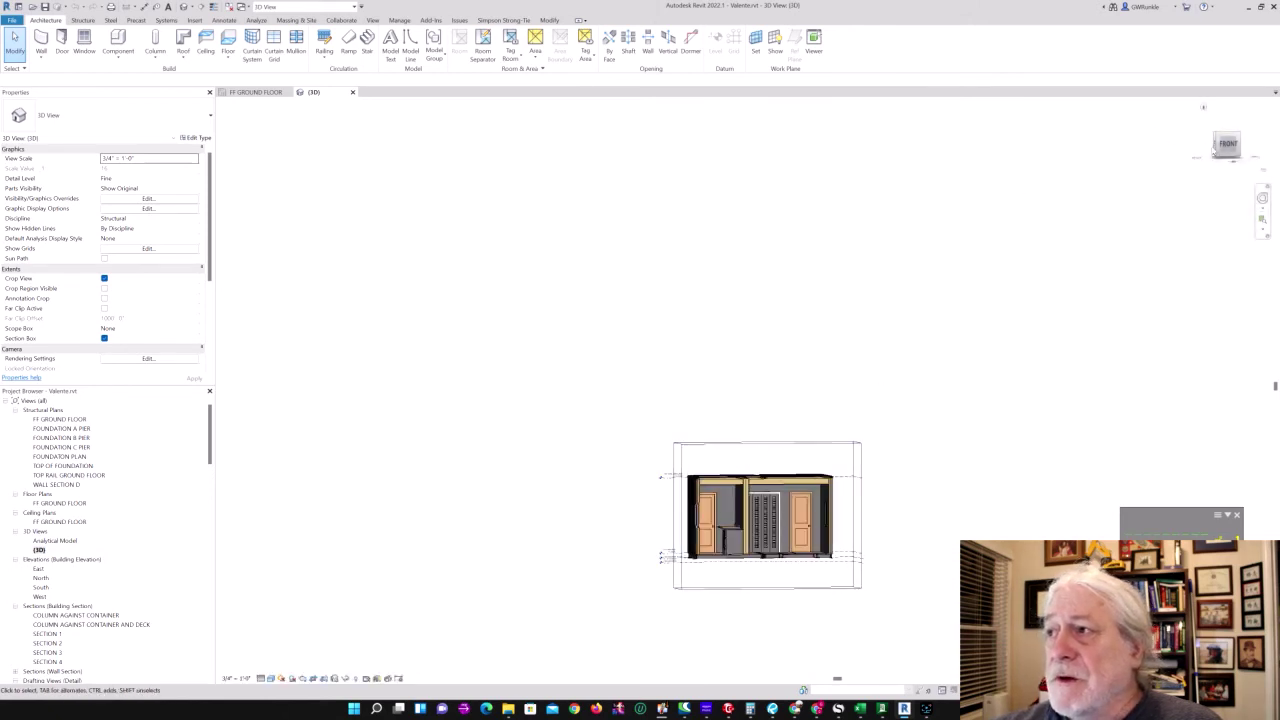
click(1214, 138)
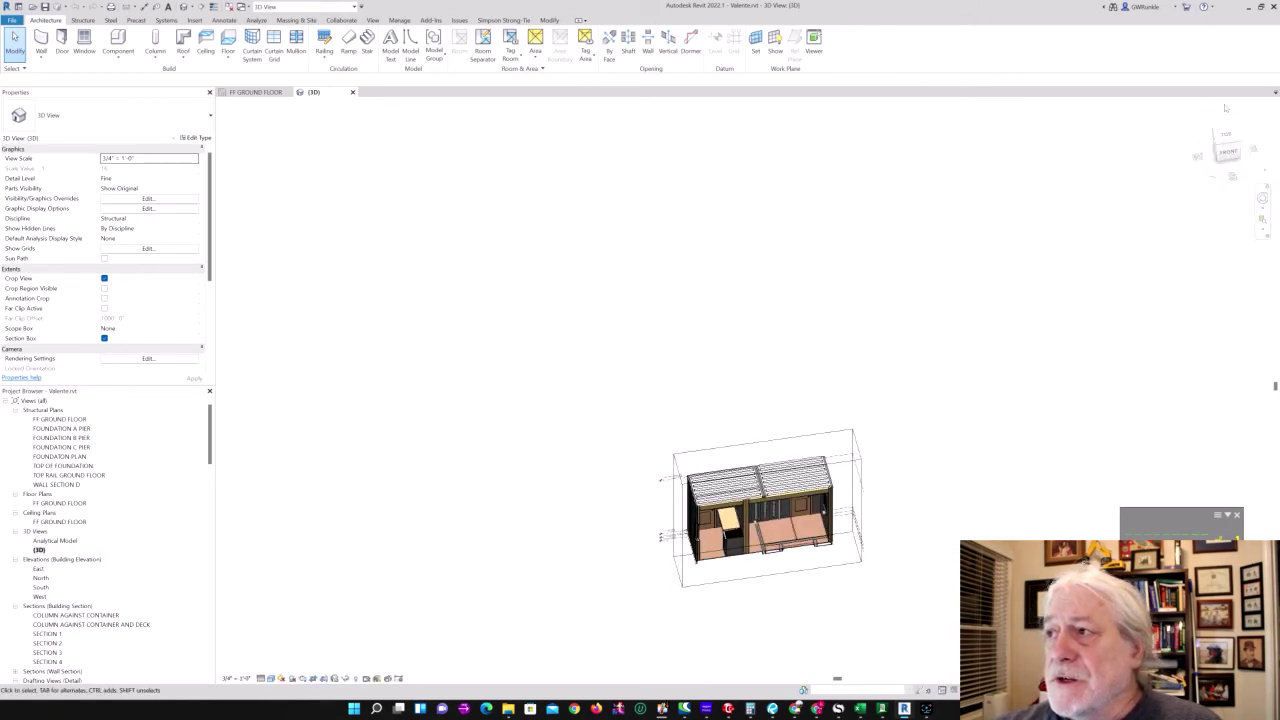
click(1226, 137)
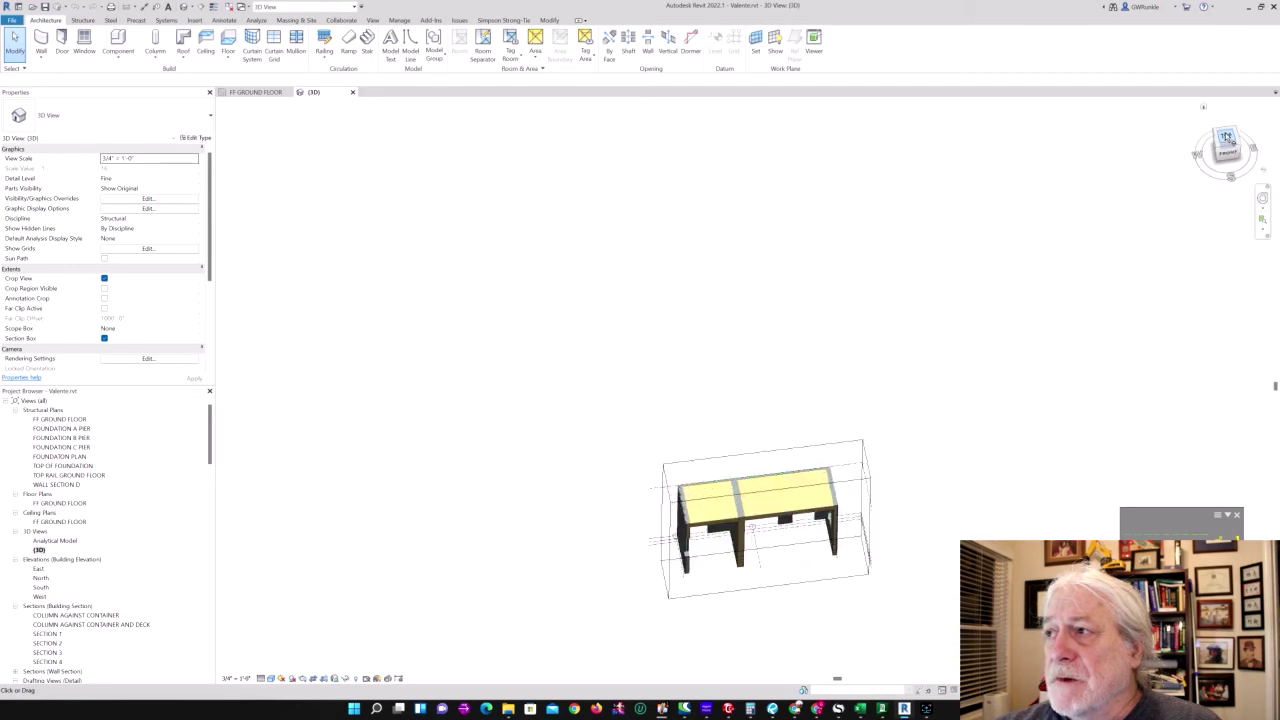
click(1226, 138)
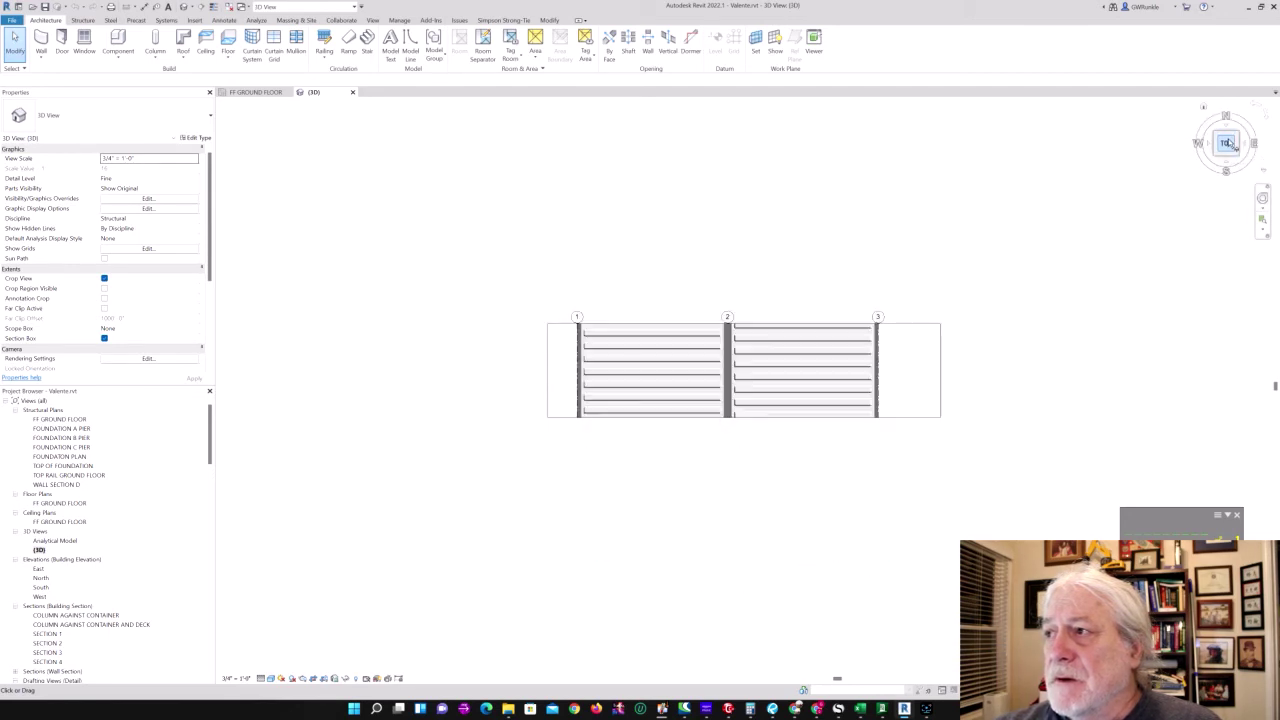
Step: Orient the 3D view to the FF GROUND FLOOR plan, then orbit to an isometric view
right_click(1228, 142)
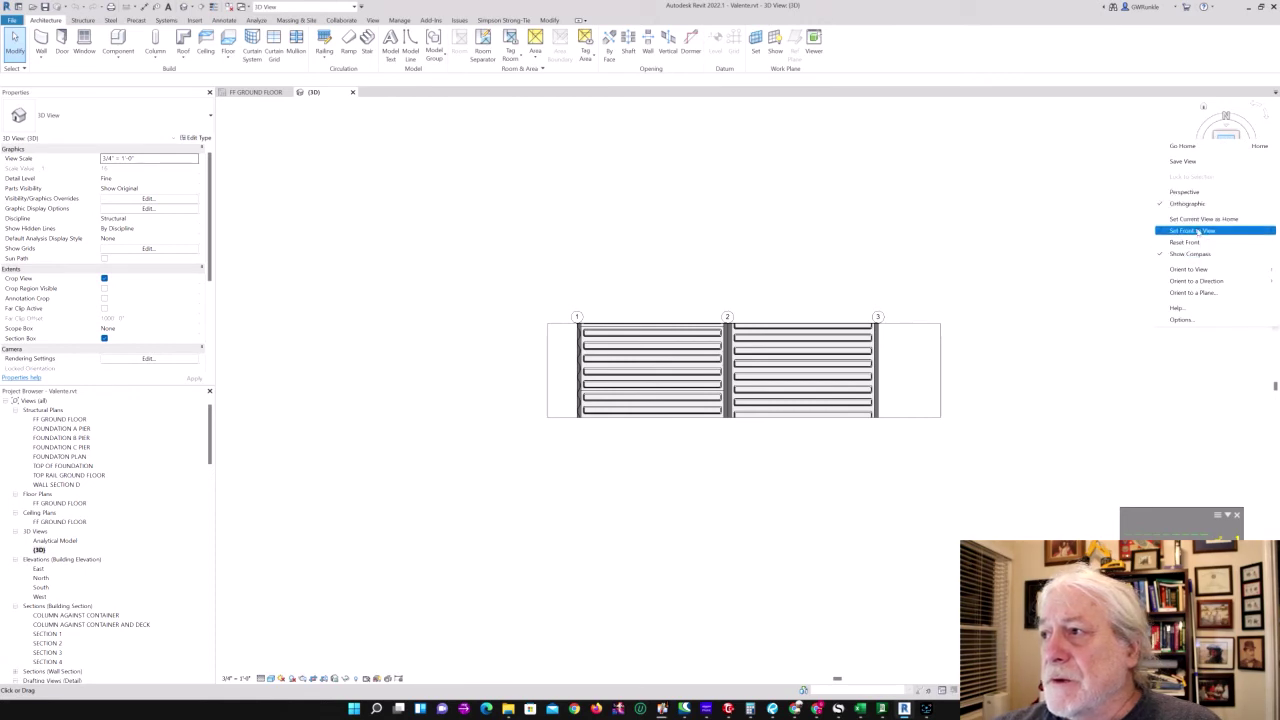
mouse_move(1197, 231)
mouse_move(1211, 271)
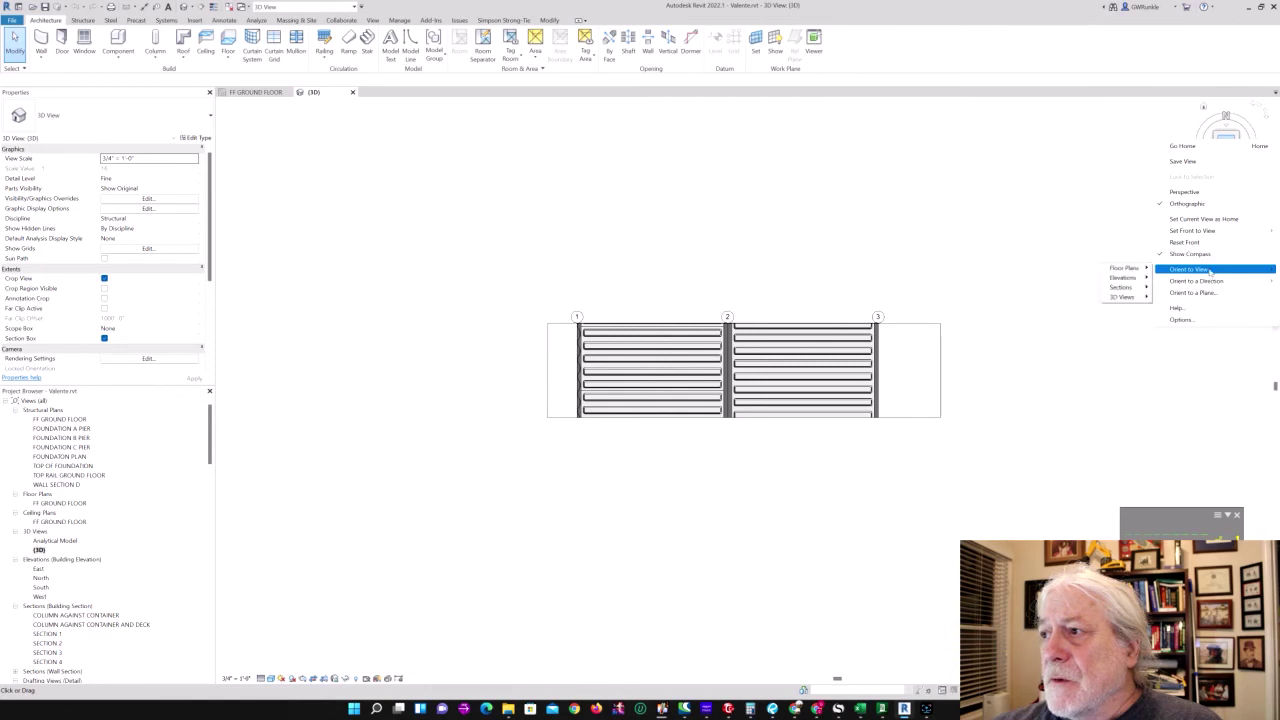
mouse_move(1124, 270)
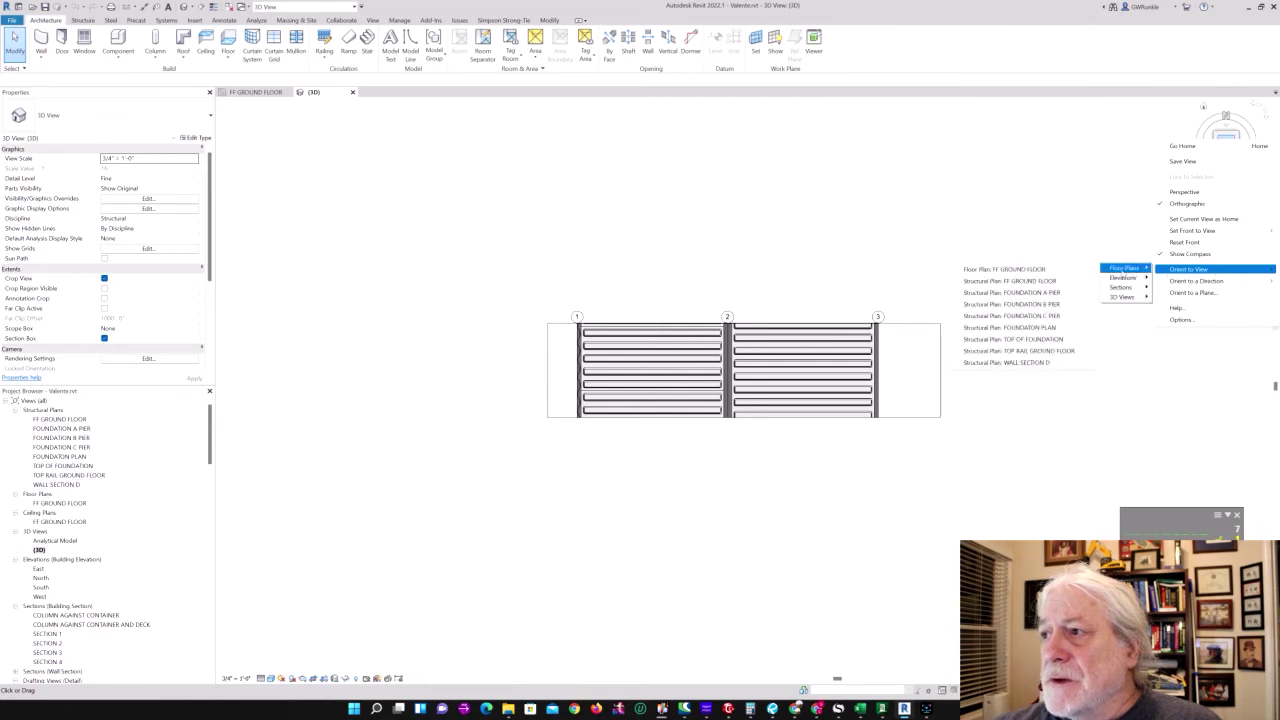
click(1018, 281)
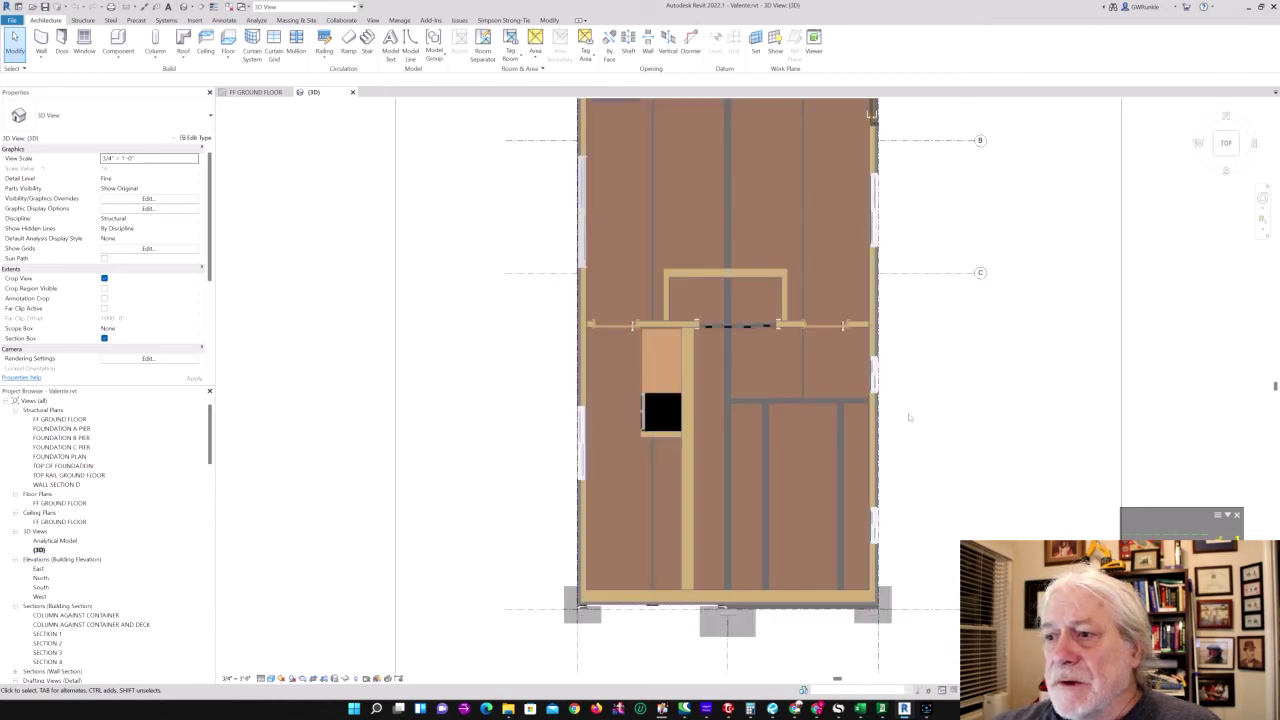
scroll(909, 412, down, 2)
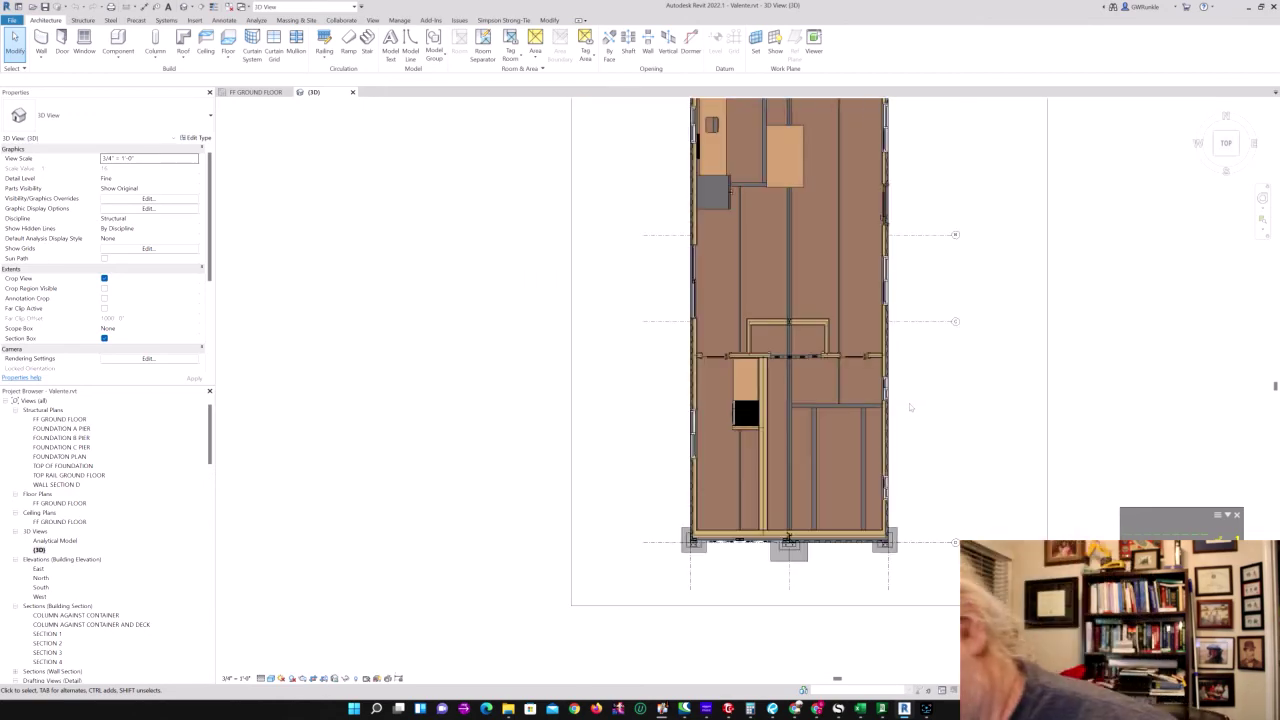
shift+middle_drag(909, 403, 850, 381)
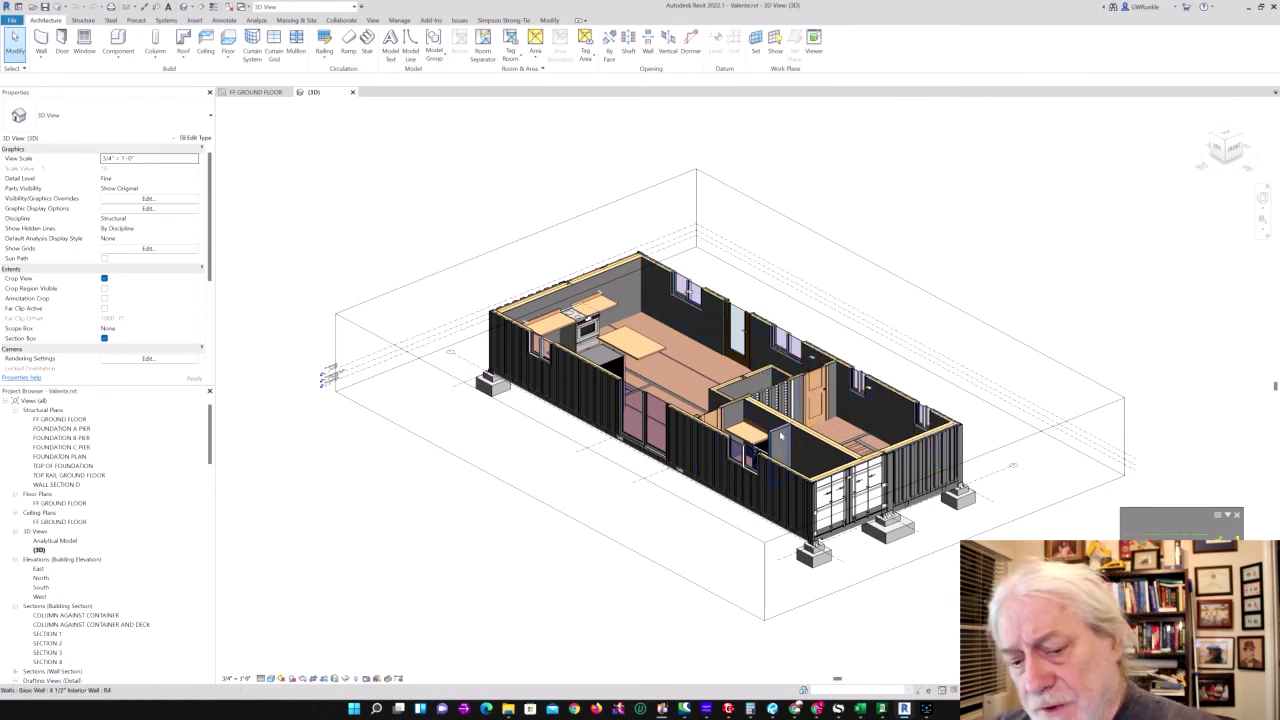
Step: Orbit and pan the containers to inspect the floor framing underneath and the rooms inside
mouse_move(782, 441)
shift+middle_down()
mouse_move(743, 349)
mouse_move(727, 349)
mouse_move(852, 421)
shift+middle_up()
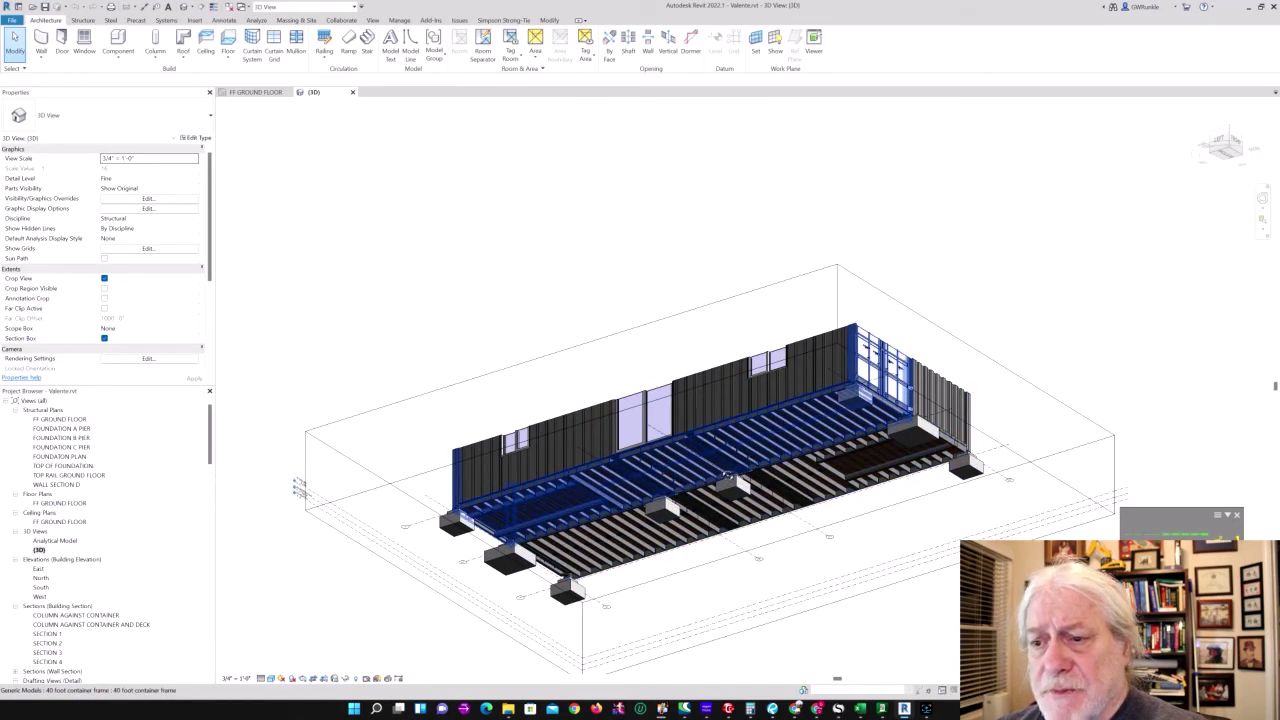
shift+middle_drag(724, 474, 769, 460)
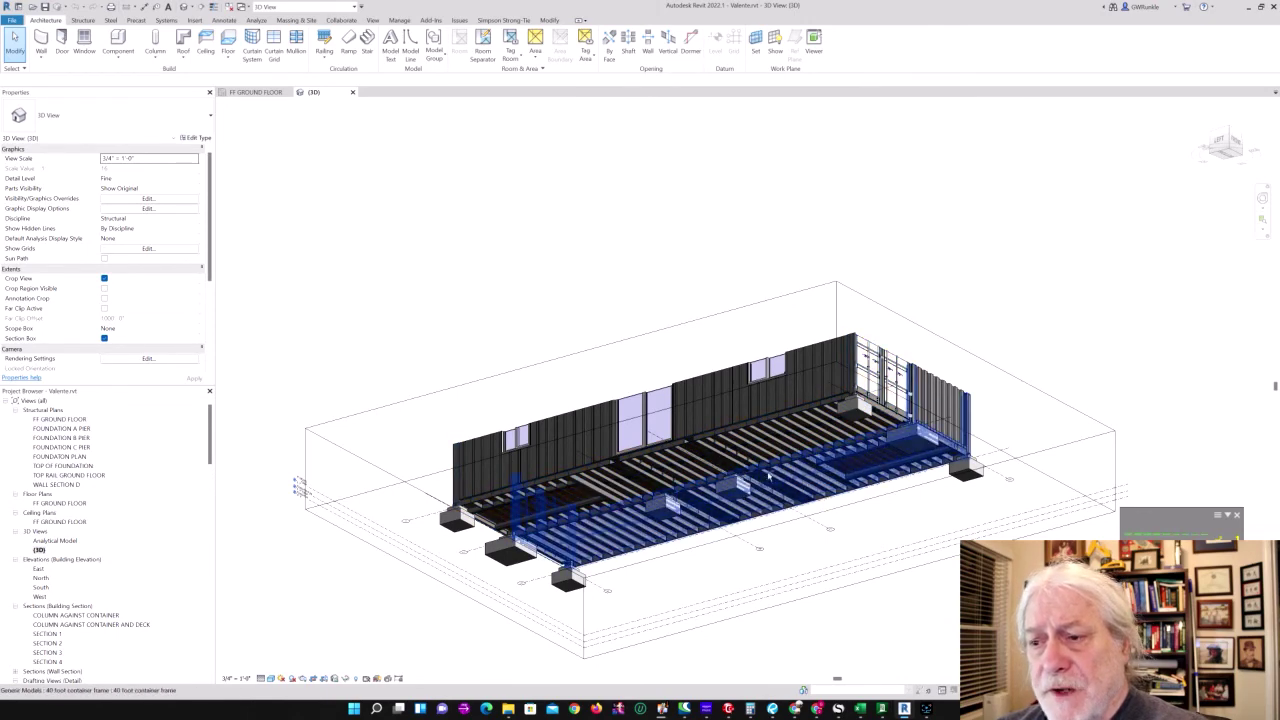
shift+middle_drag(690, 526, 740, 600)
scroll(621, 249, up, 5)
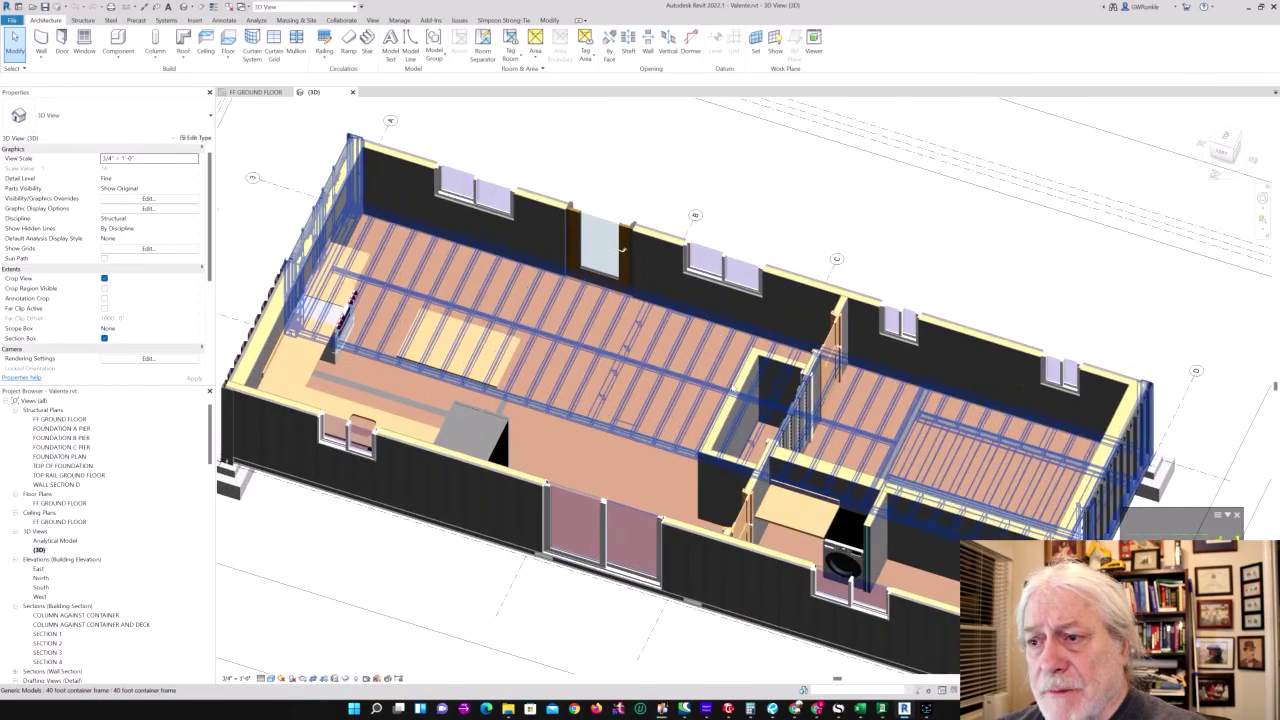
scroll(750, 360, up, 3)
scroll(730, 410, down, 3)
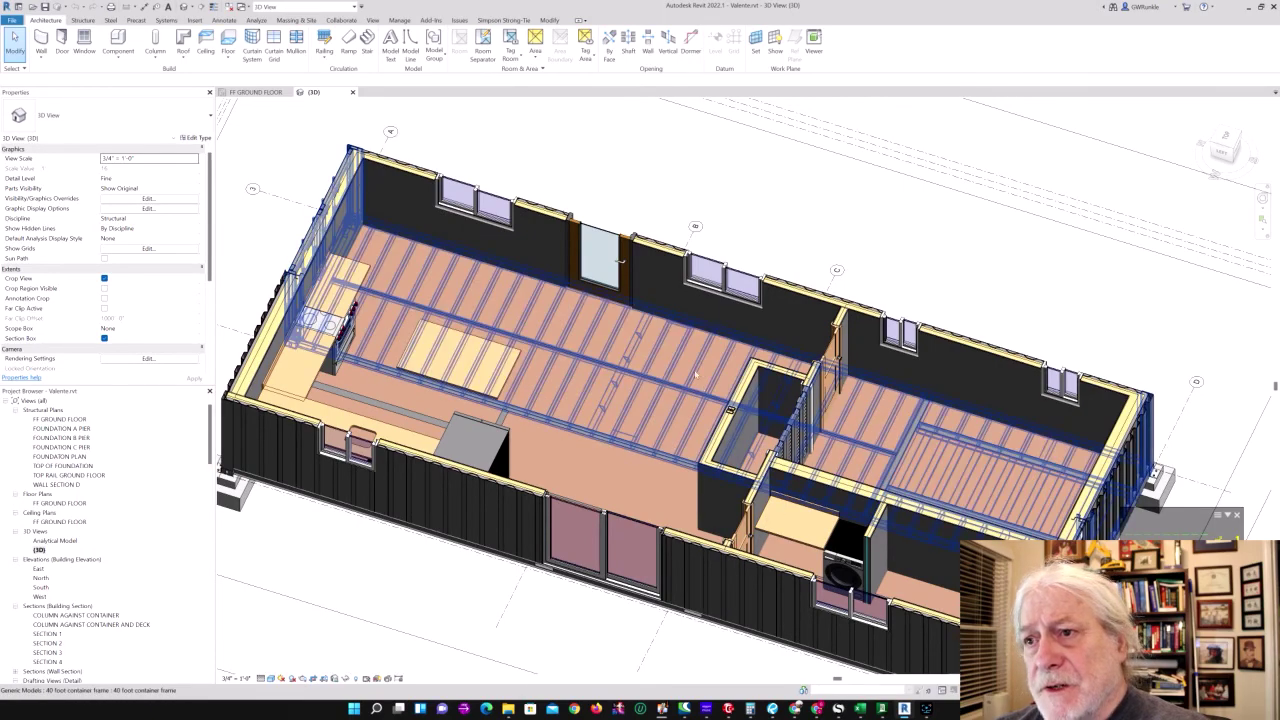
shift+middle_drag(694, 374, 680, 355)
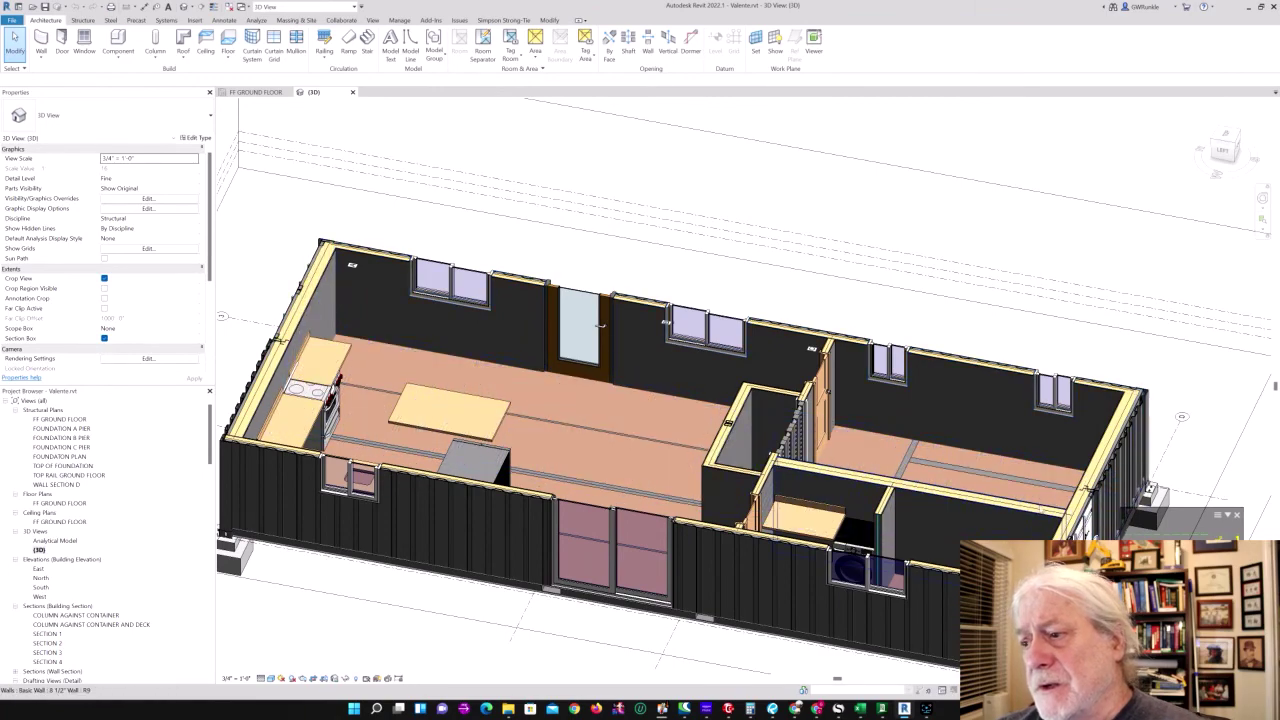
middle_drag(680, 355, 537, 293)
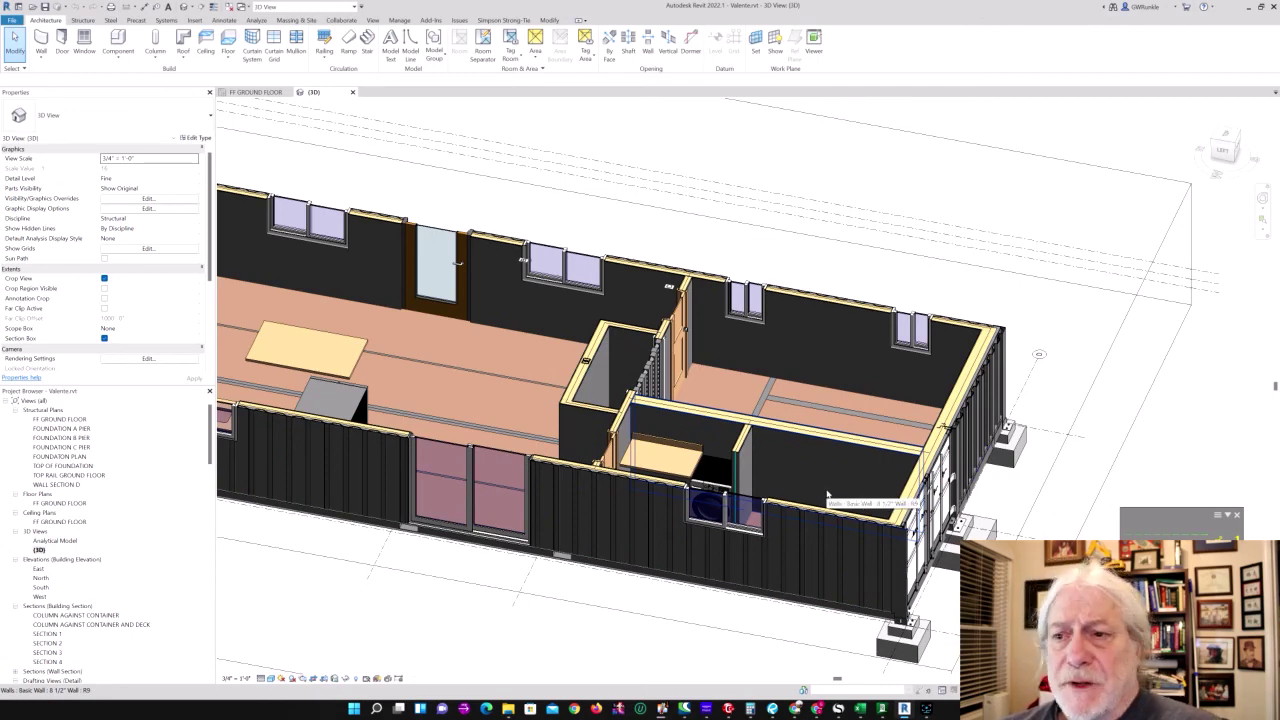
Step: Scroll the Project Browser down to the Sheets section
scroll(828, 495, down, 5)
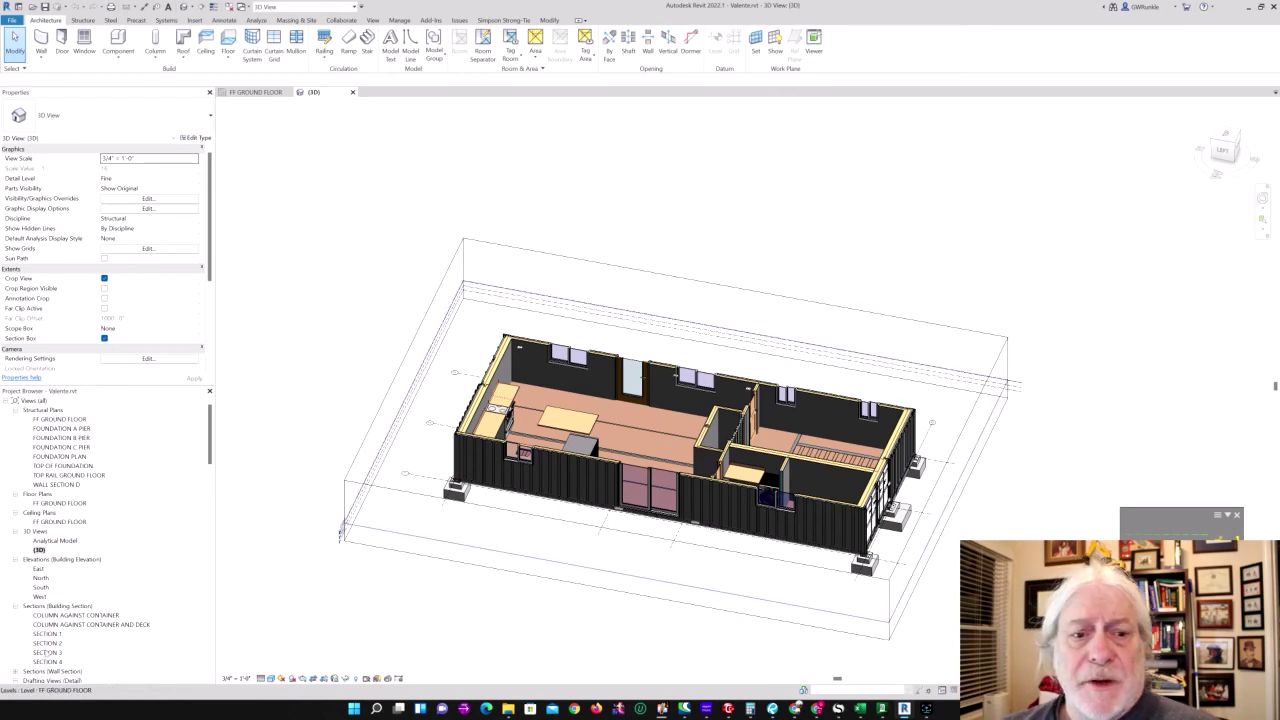
scroll(66, 556, down, 6)
scroll(66, 556, down, 12)
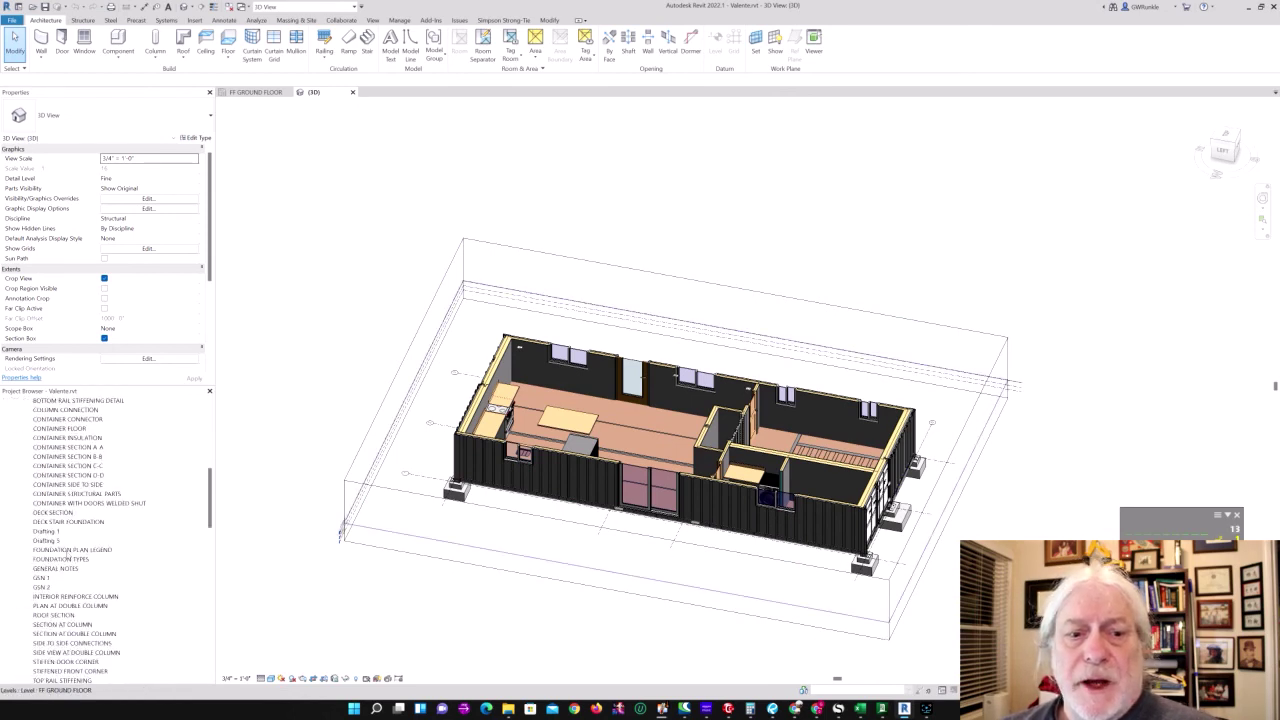
scroll(66, 556, down, 4)
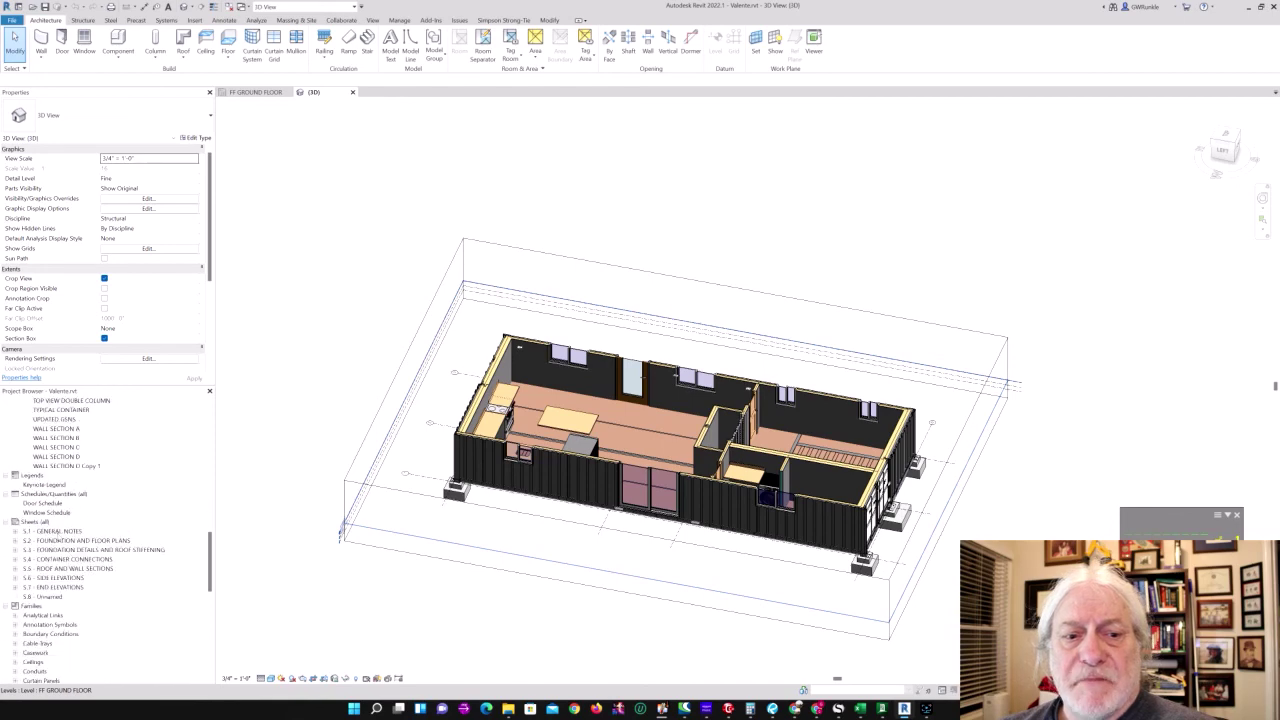
Step: Open sheets S.1 General Notes through S.4 Container Connections
double_click(55, 531)
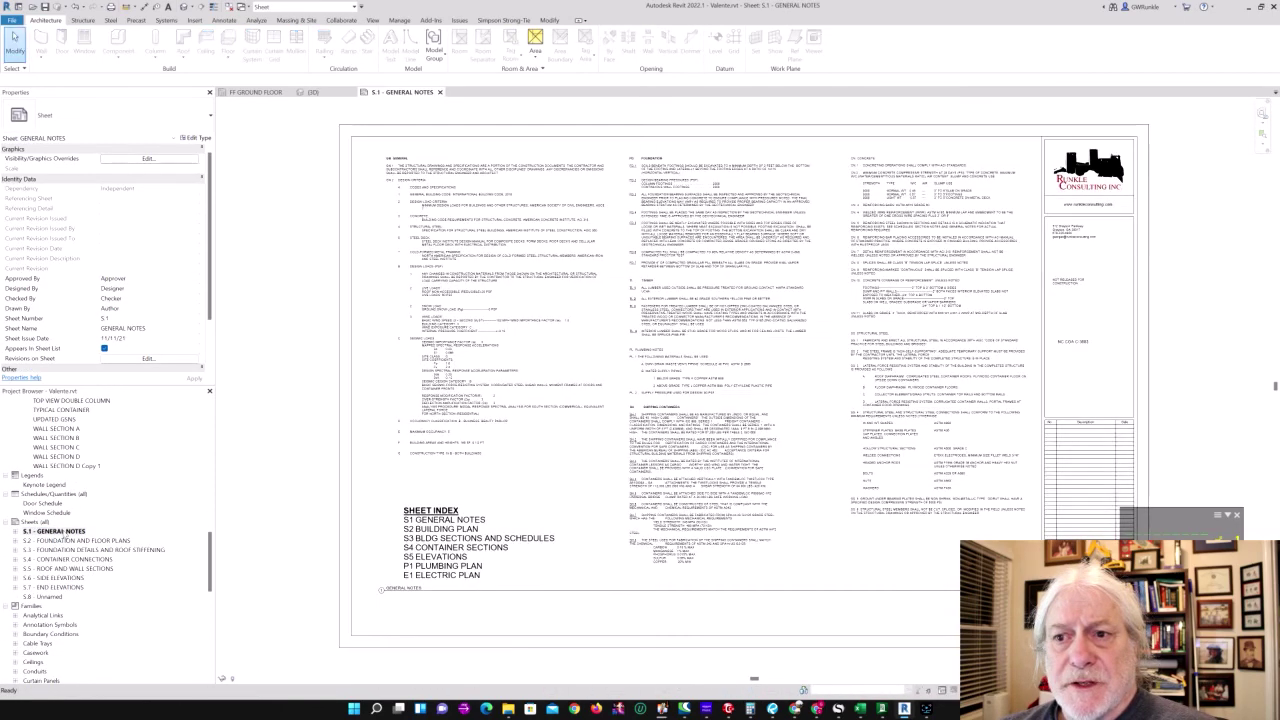
click(55, 545)
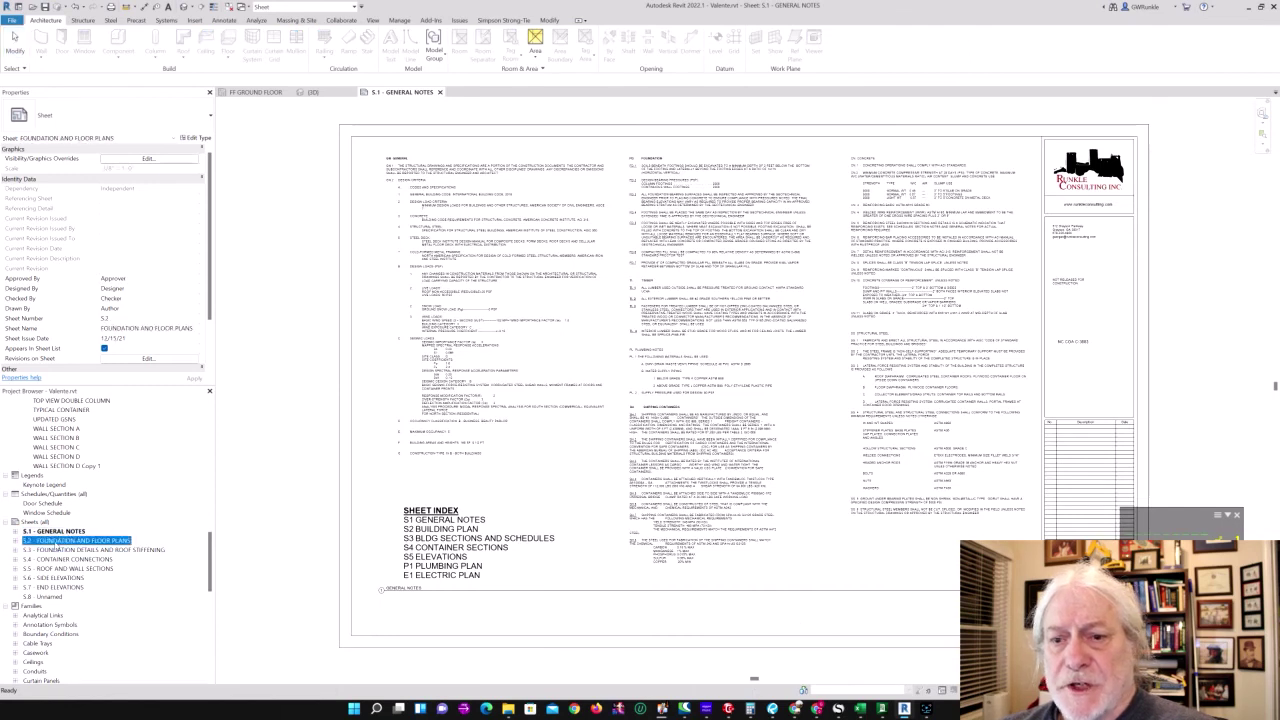
double_click(55, 541)
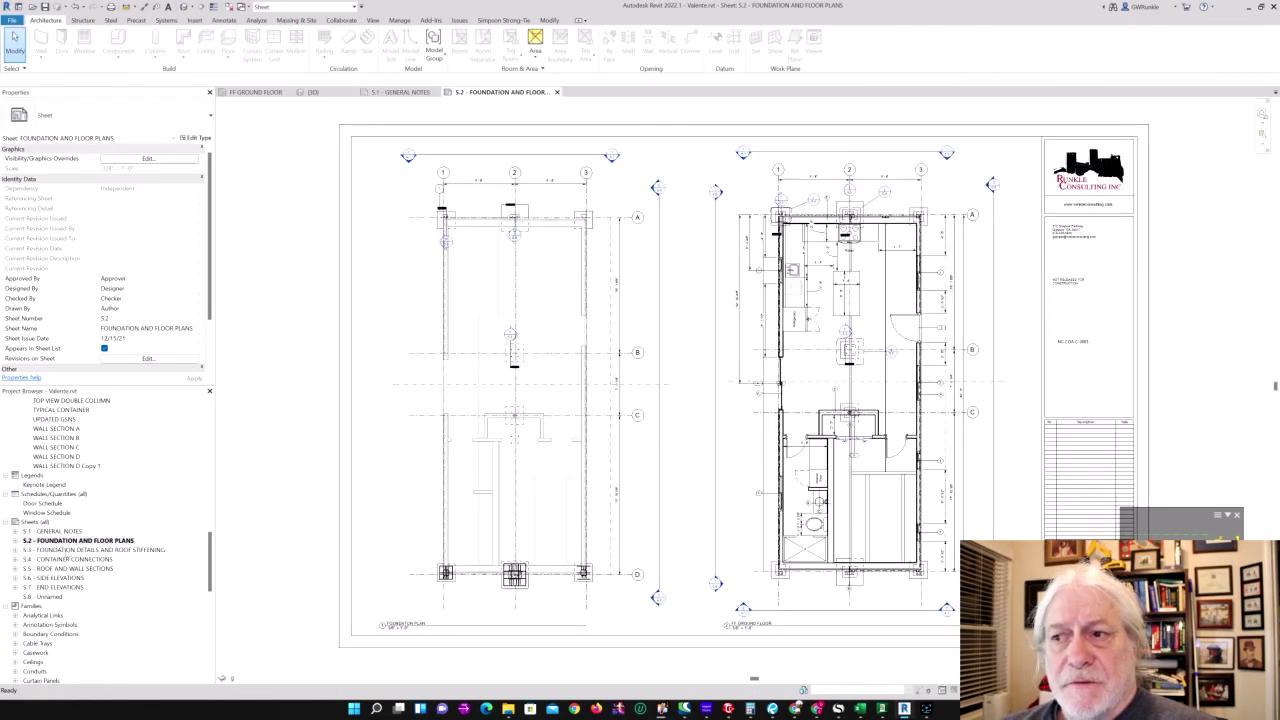
click(60, 551)
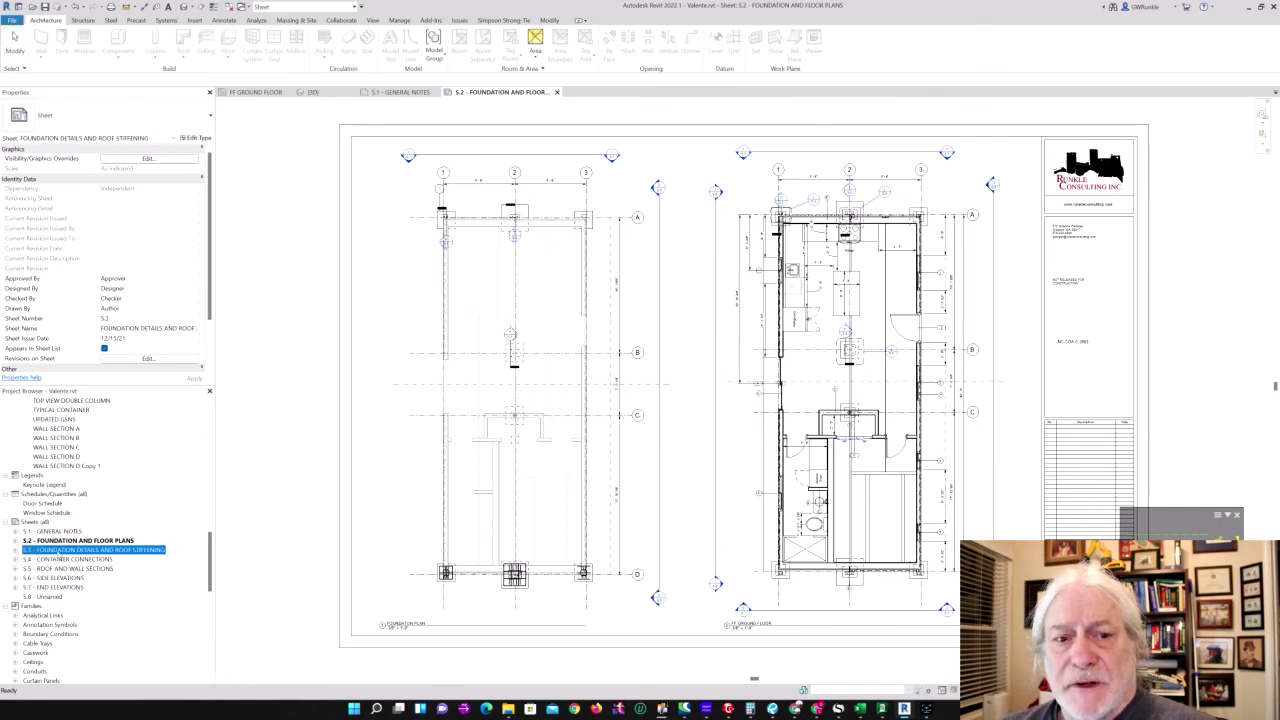
double_click(55, 552)
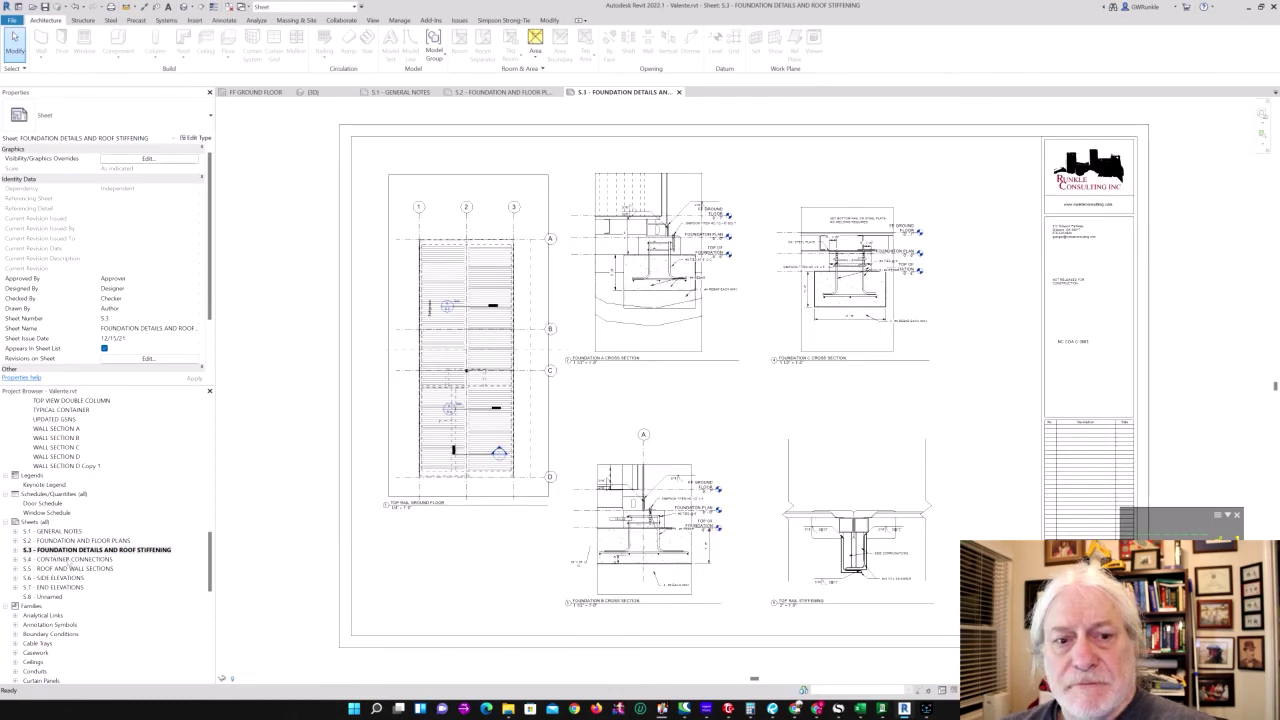
click(68, 560)
double_click(68, 560)
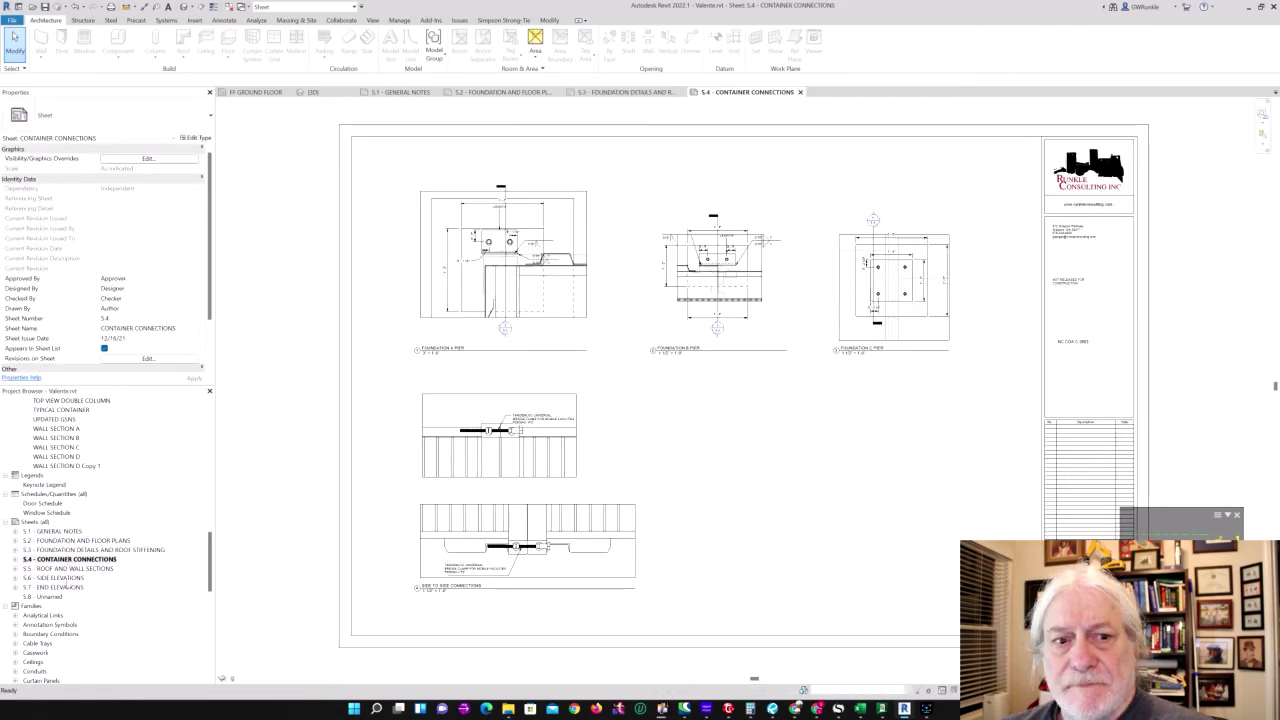
Step: Open sheets S.5 Roof and Wall Sections through S.7 End Elevations, then return to RAM Elements
click(70, 569)
double_click(71, 570)
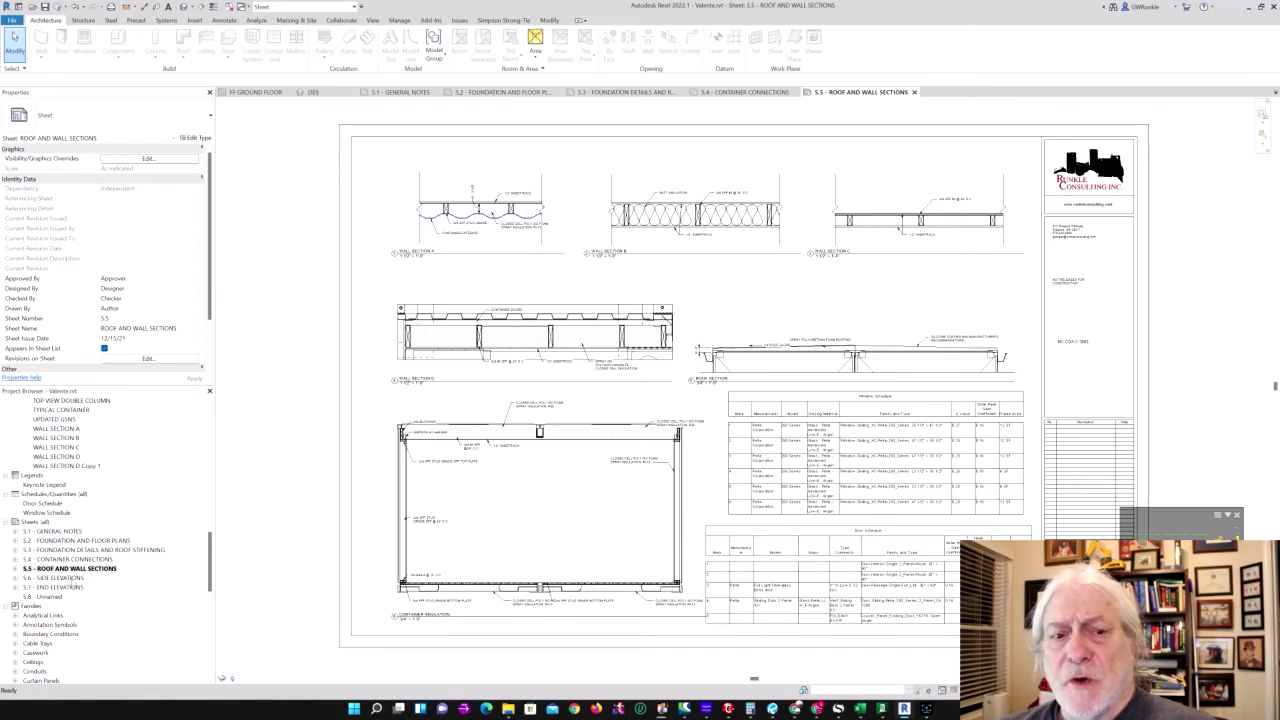
click(72, 579)
double_click(74, 579)
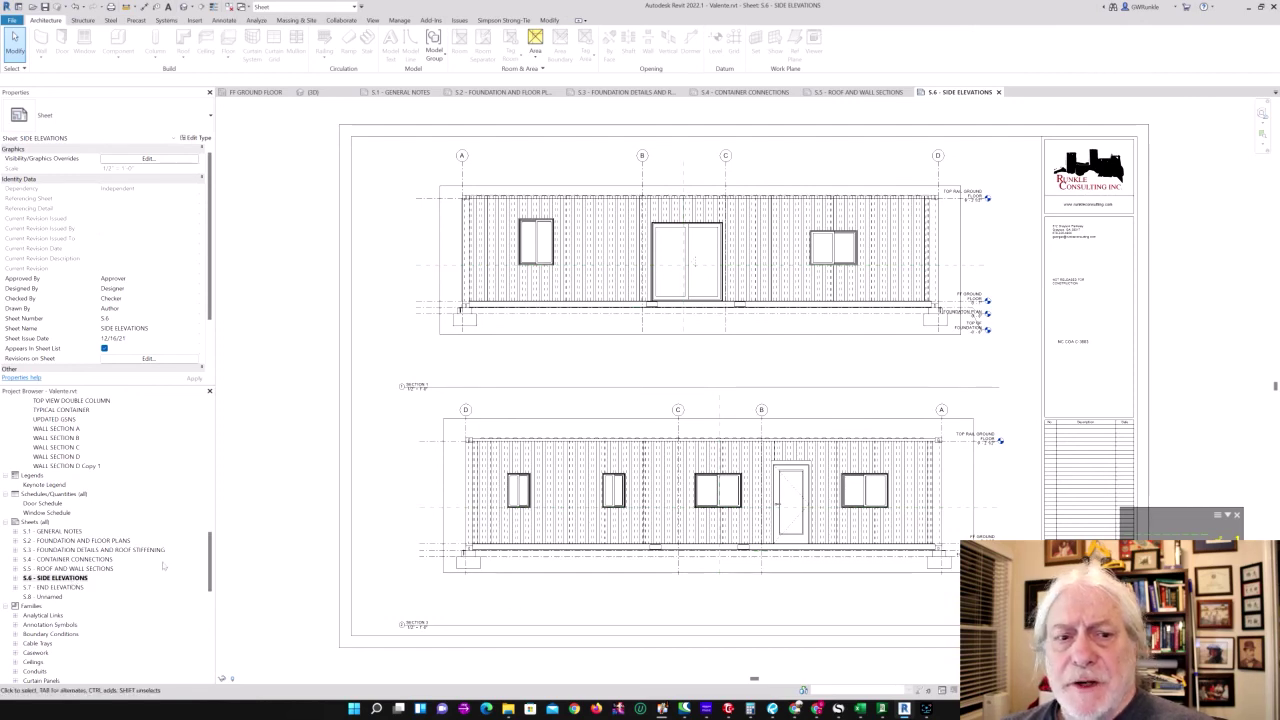
click(72, 589)
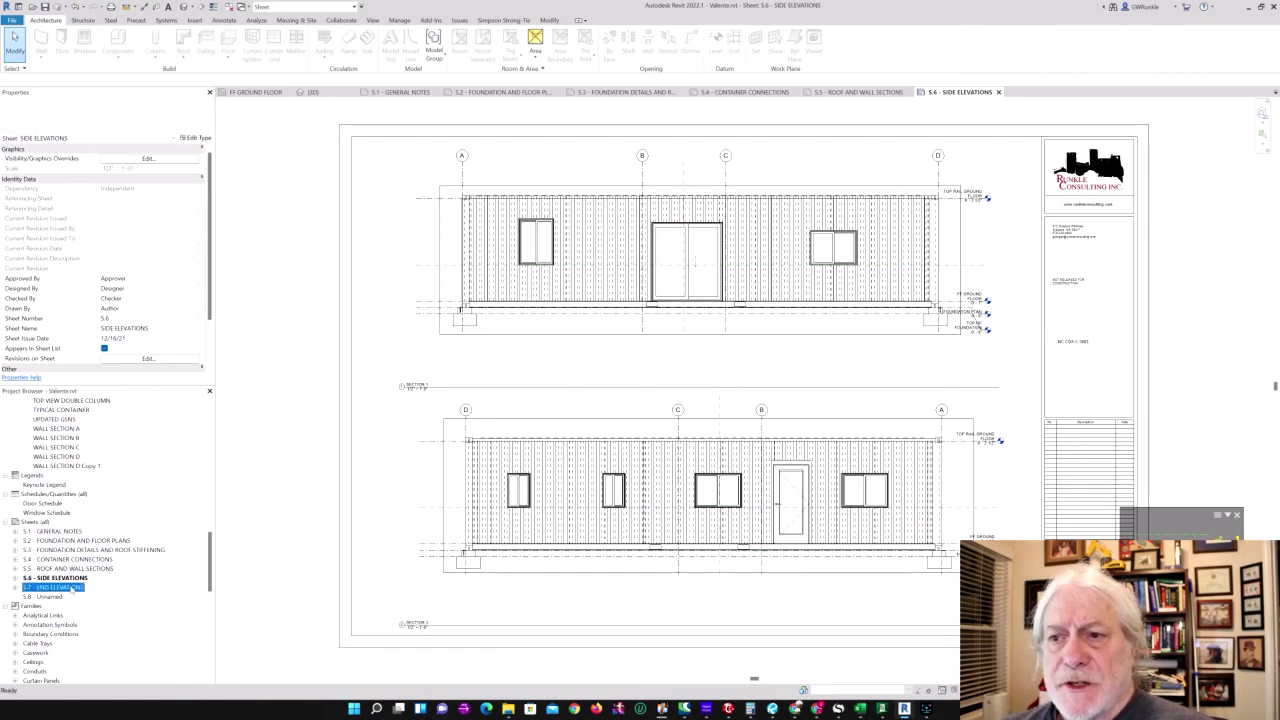
double_click(72, 589)
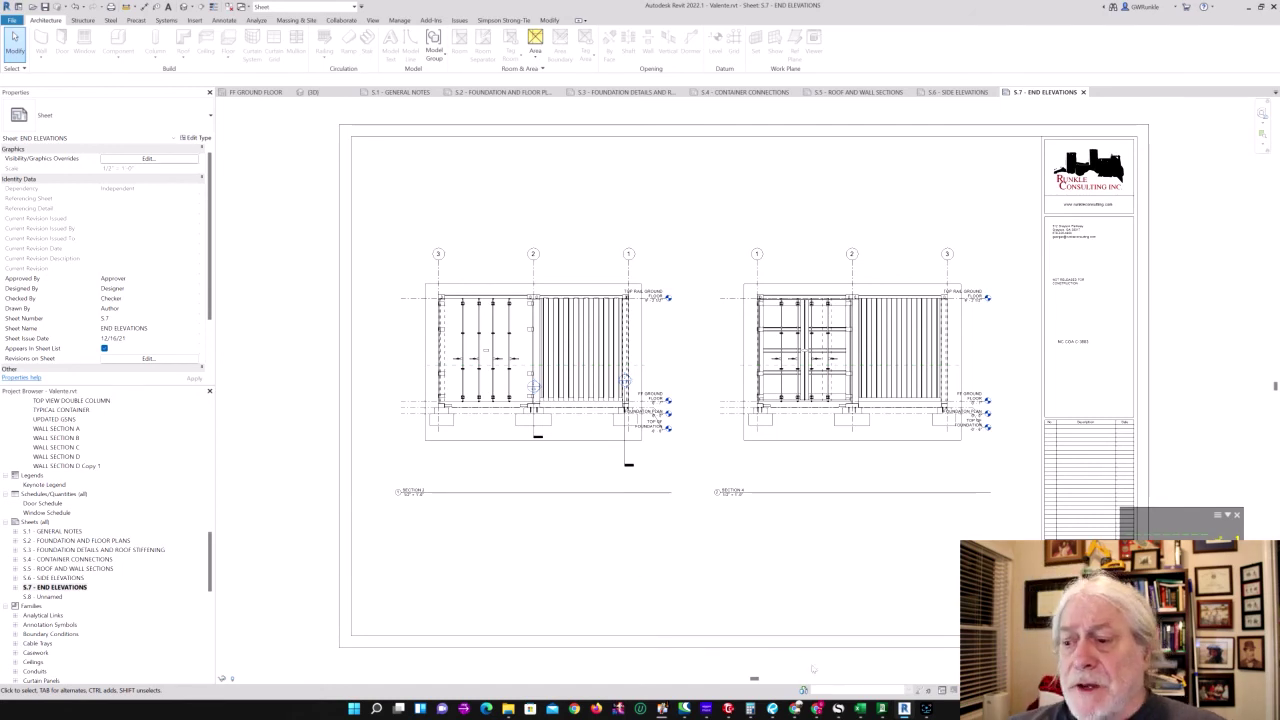
click(881, 708)
Step: Colour the members by design check status on the View tab, then turn the status colouring off
scroll(743, 497, down, 3)
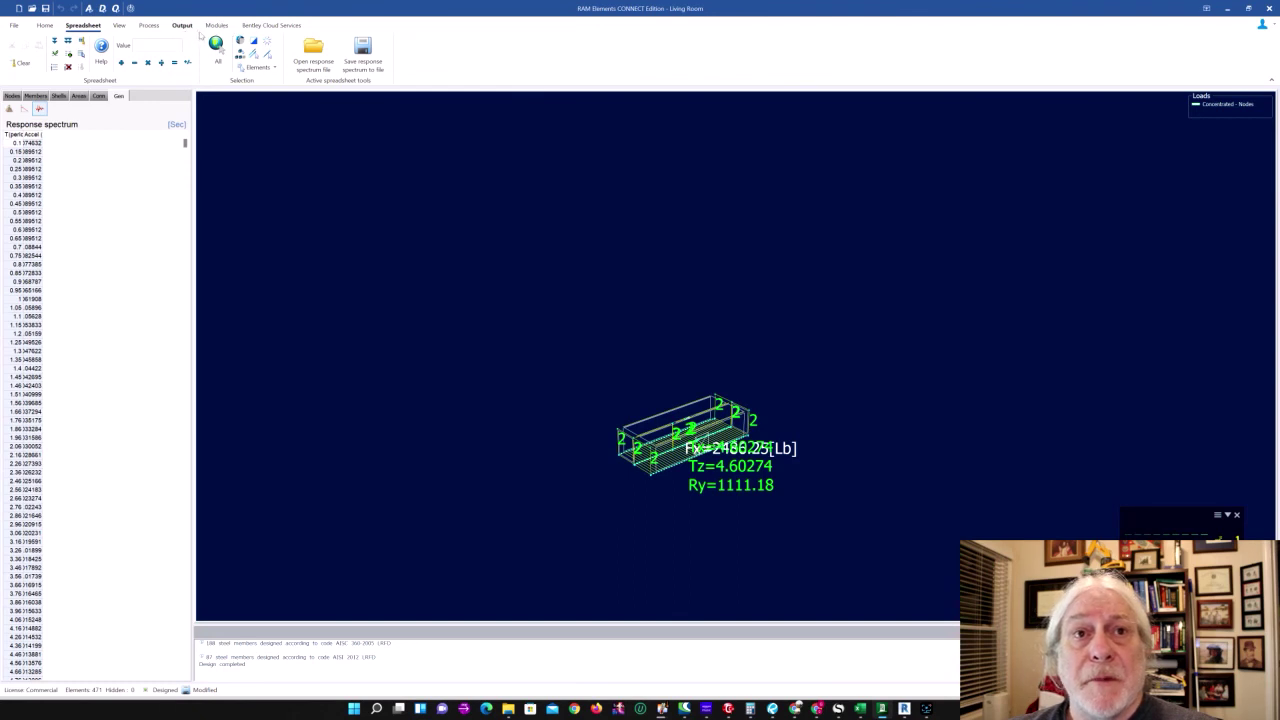
click(121, 26)
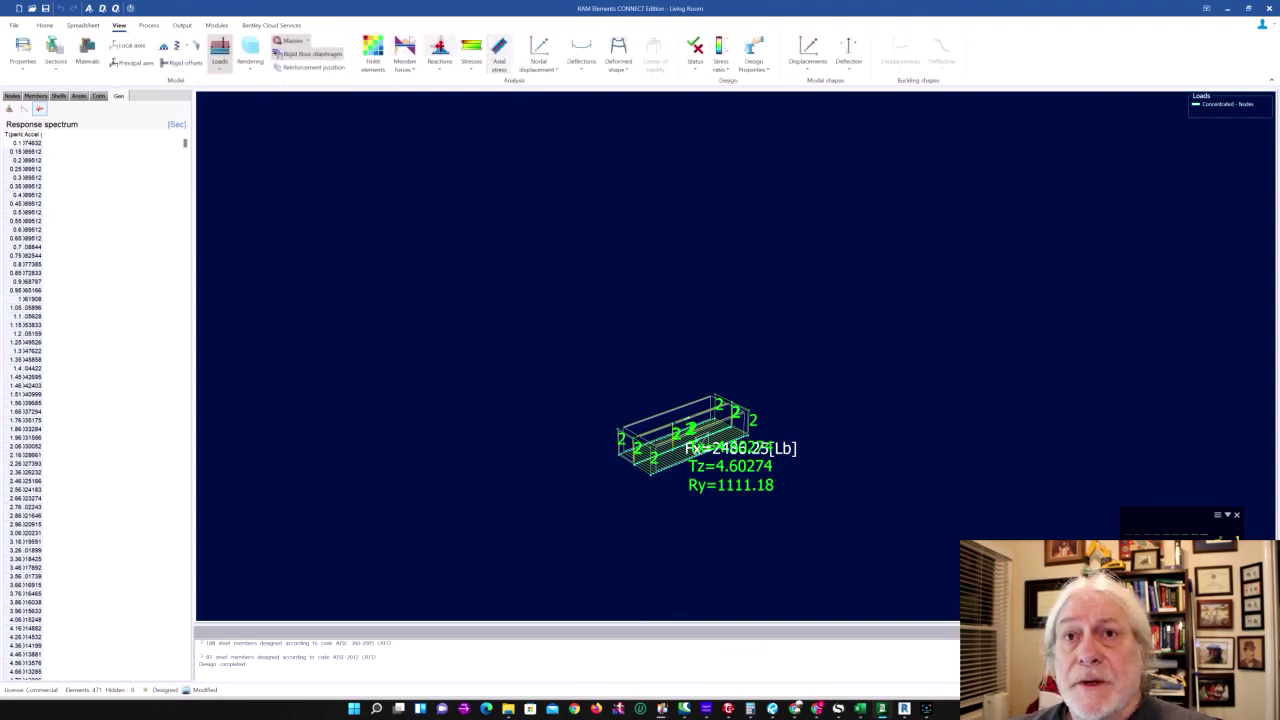
click(695, 50)
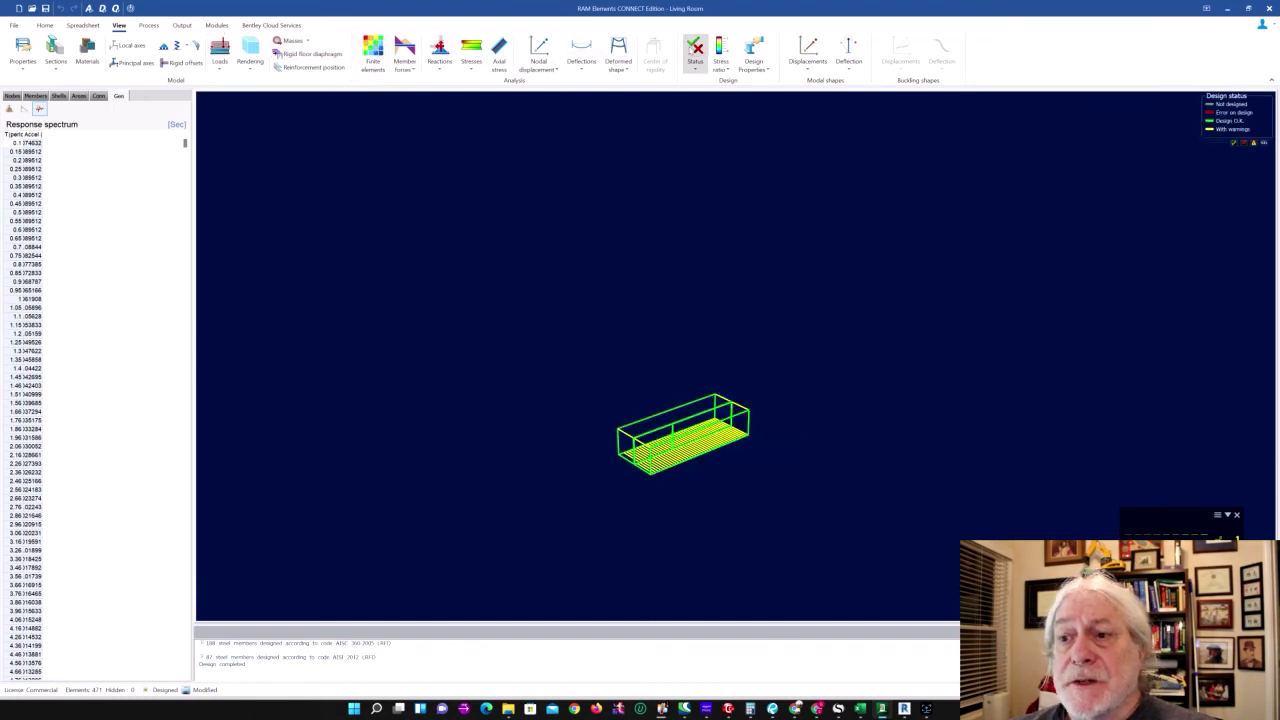
mouse_move(701, 284)
middle_down()
mouse_move(691, 260)
mouse_move(706, 274)
middle_up()
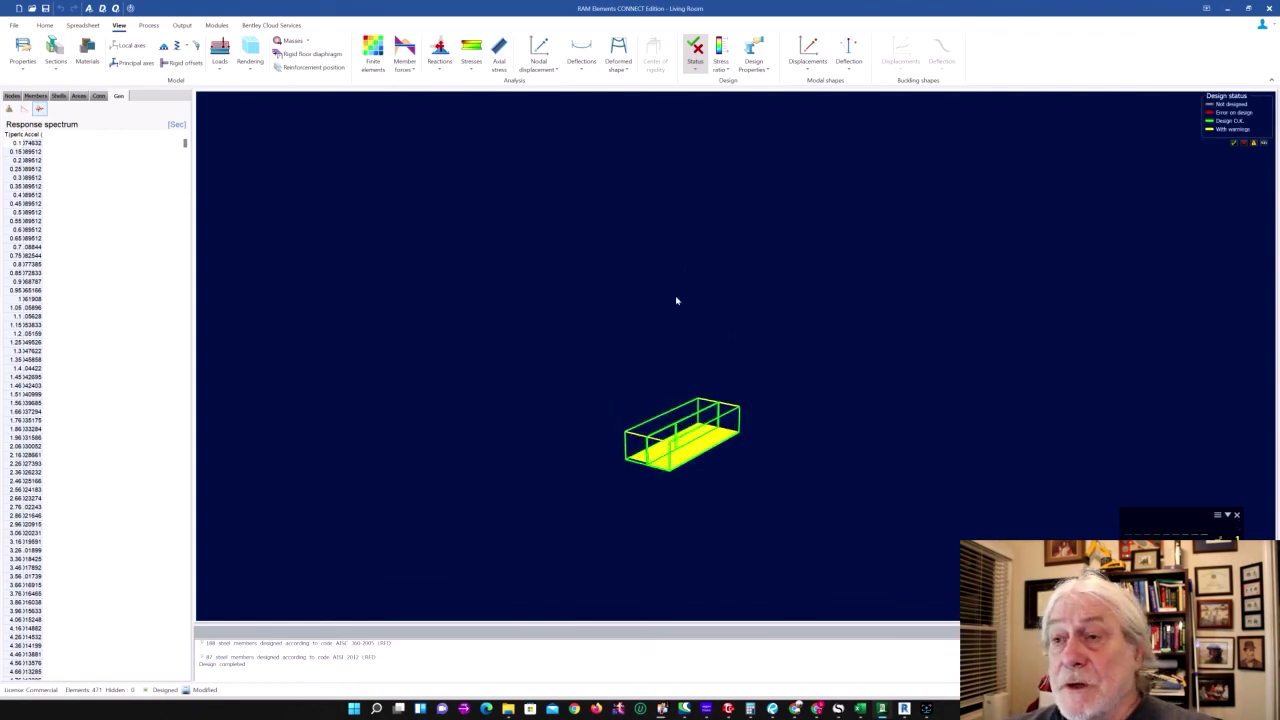
click(706, 62)
Step: Orbit and zoom the wireframe model, then bring up the nodal displacement components list
scroll(726, 300, up, 2)
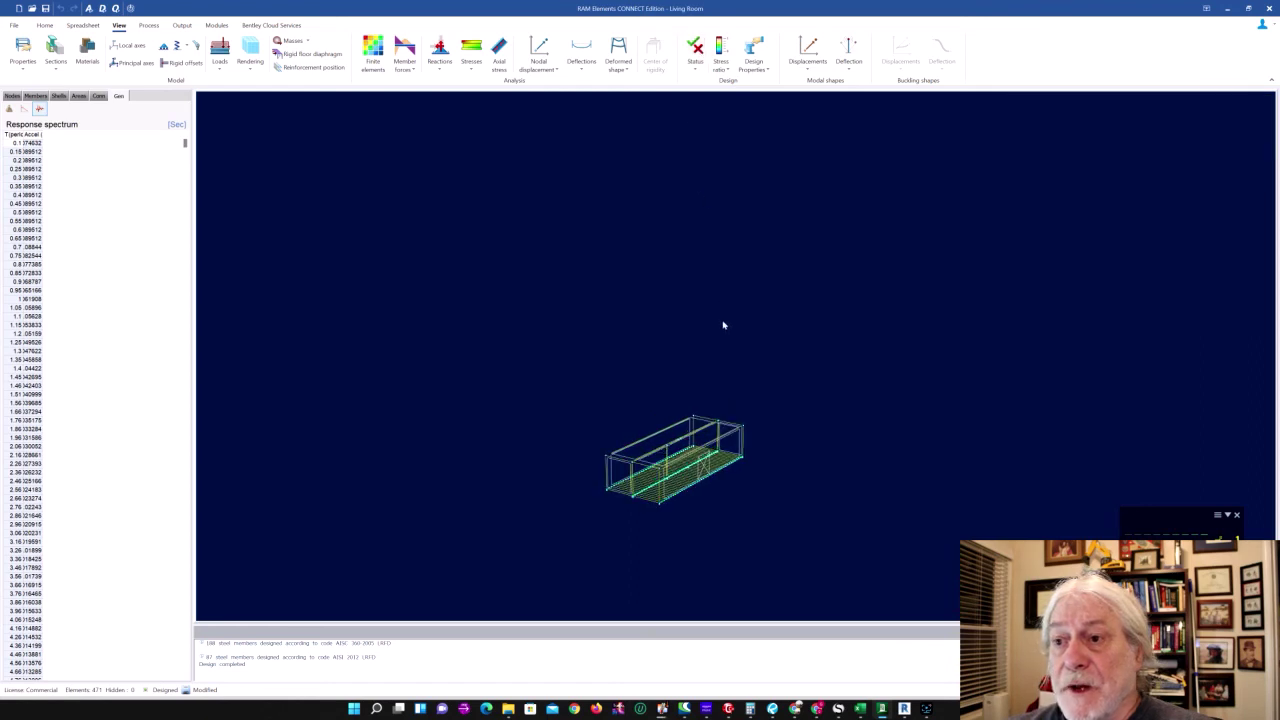
drag(1183, 520, 1163, 406)
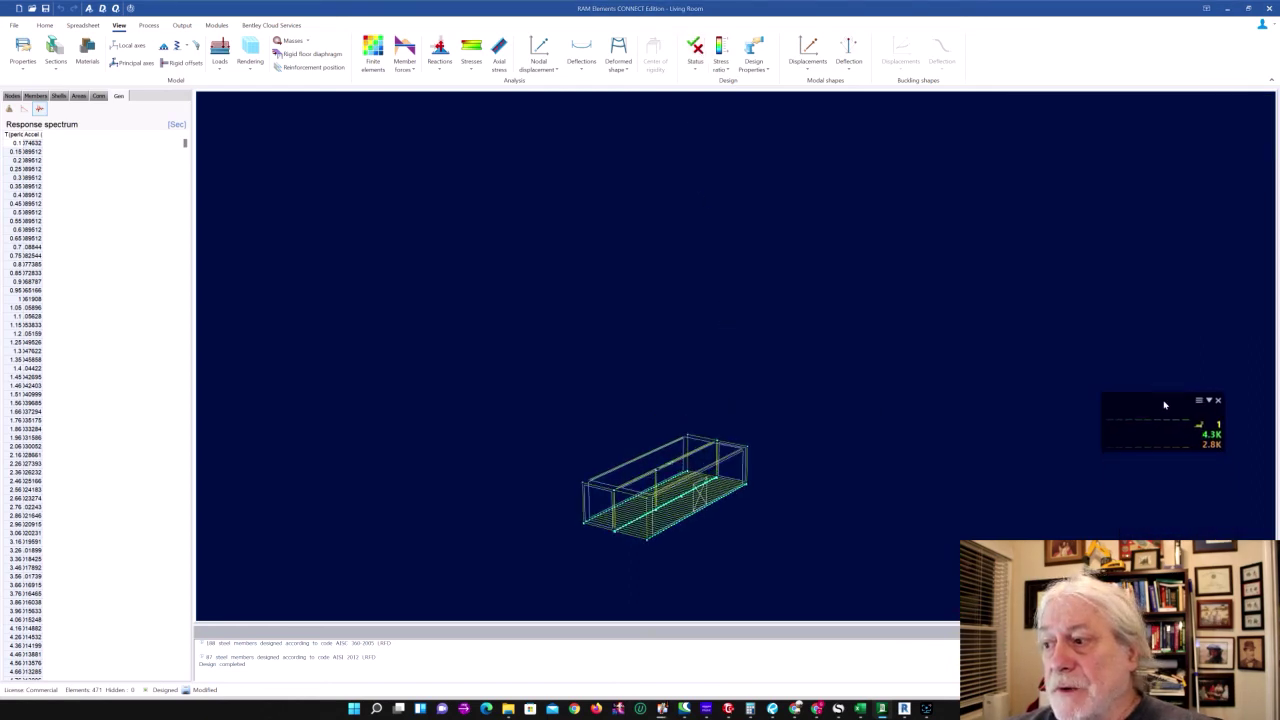
drag(1225, 560, 1222, 447)
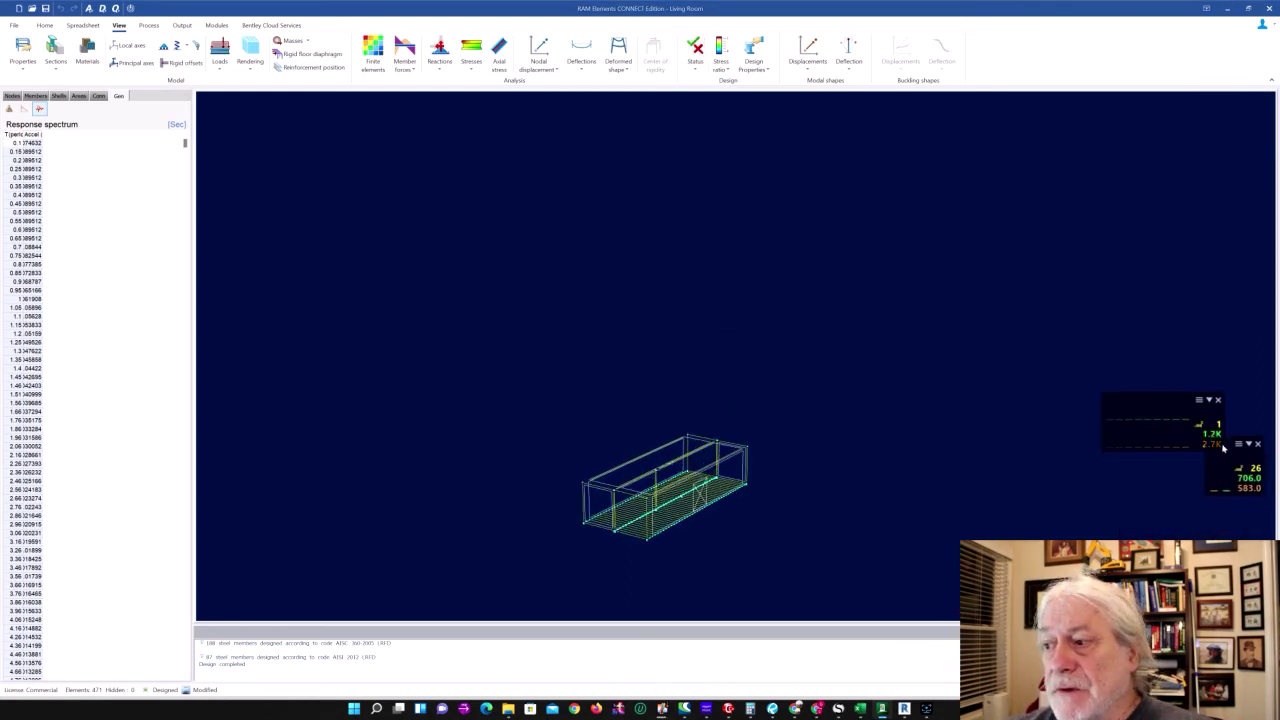
scroll(700, 432, up, 3)
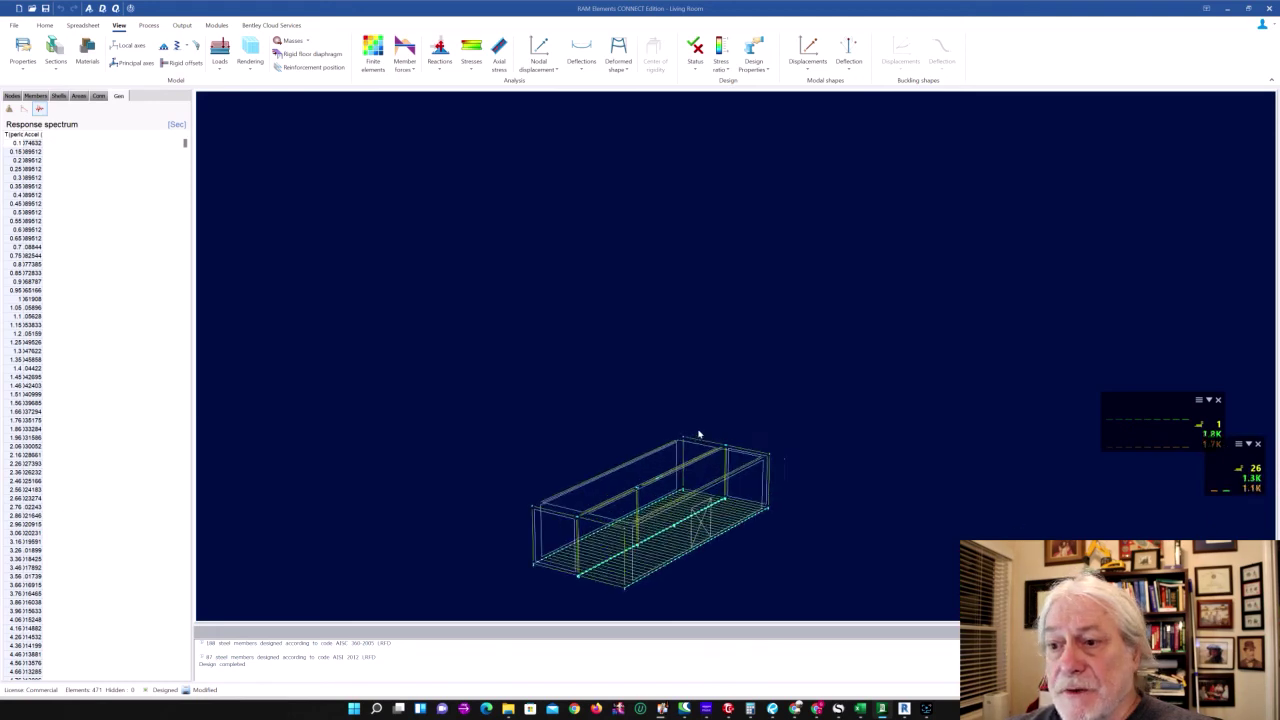
scroll(736, 458, up, 3)
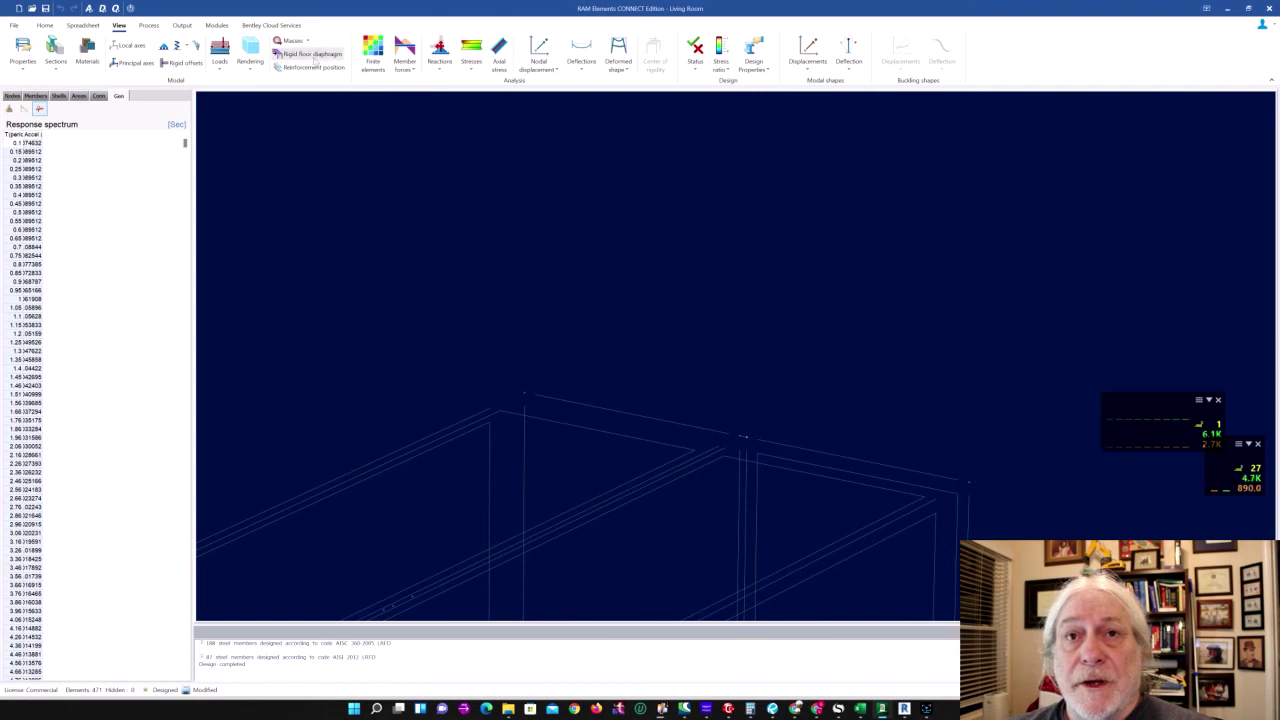
scroll(591, 392, down, 3)
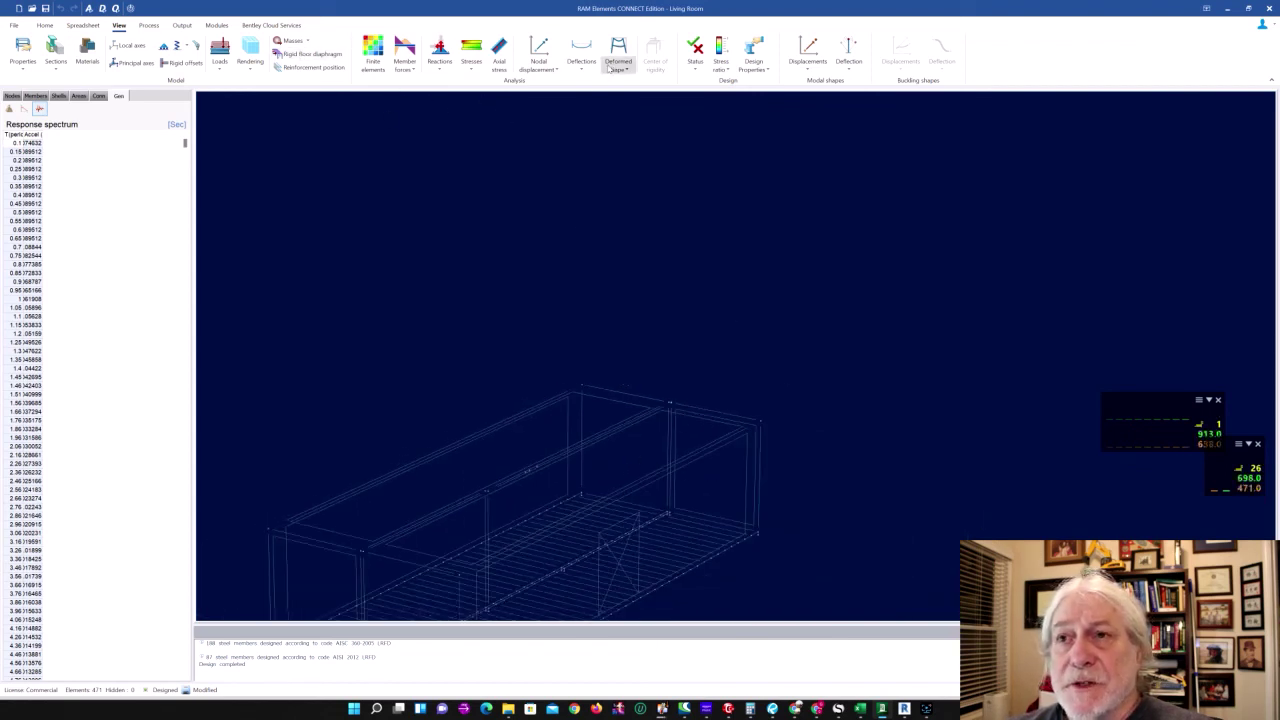
click(556, 71)
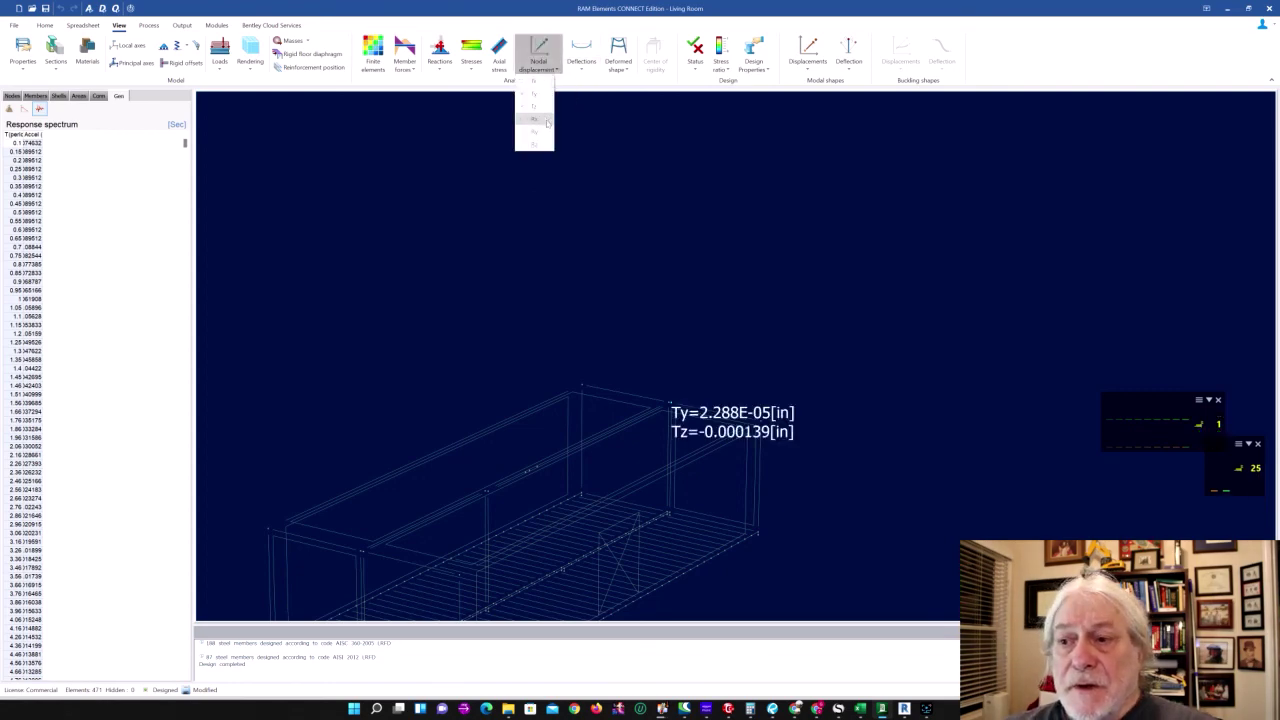
Step: Zoom the model to read node displacements such as Ty=2.288E-05 in and Tz=-0.000139 in
scroll(735, 449, up, 2)
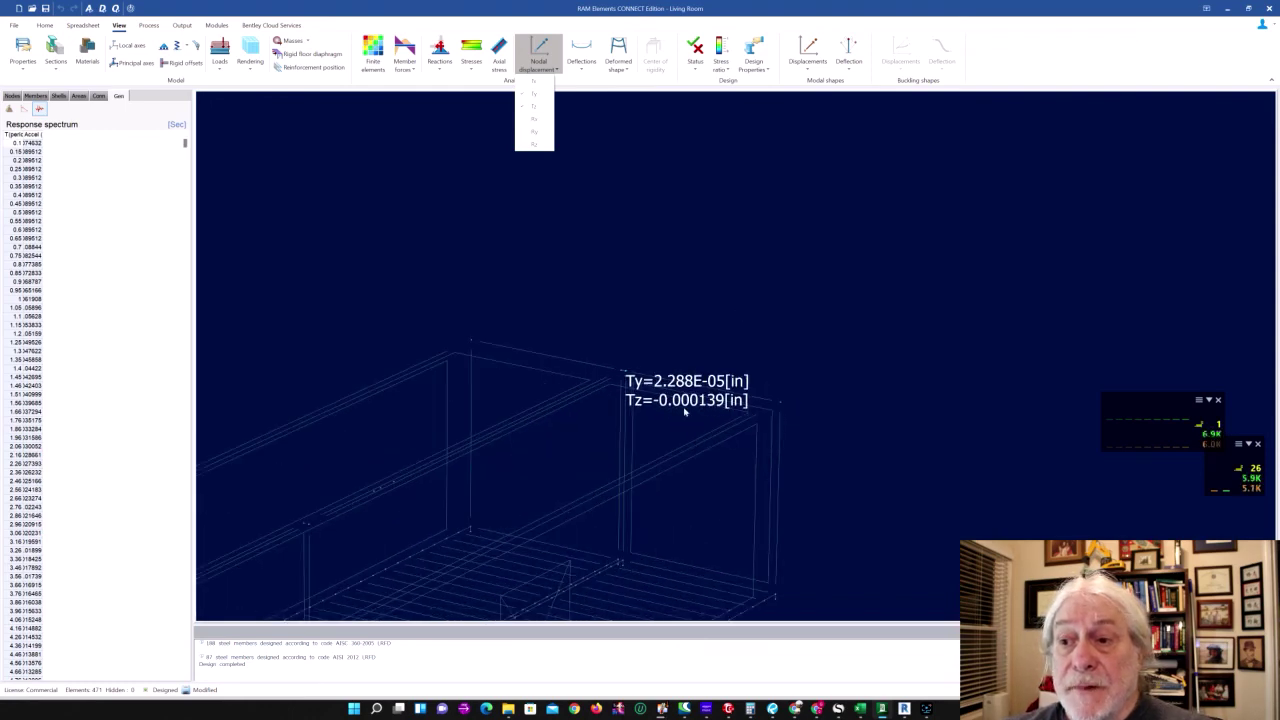
scroll(640, 395, up, 2)
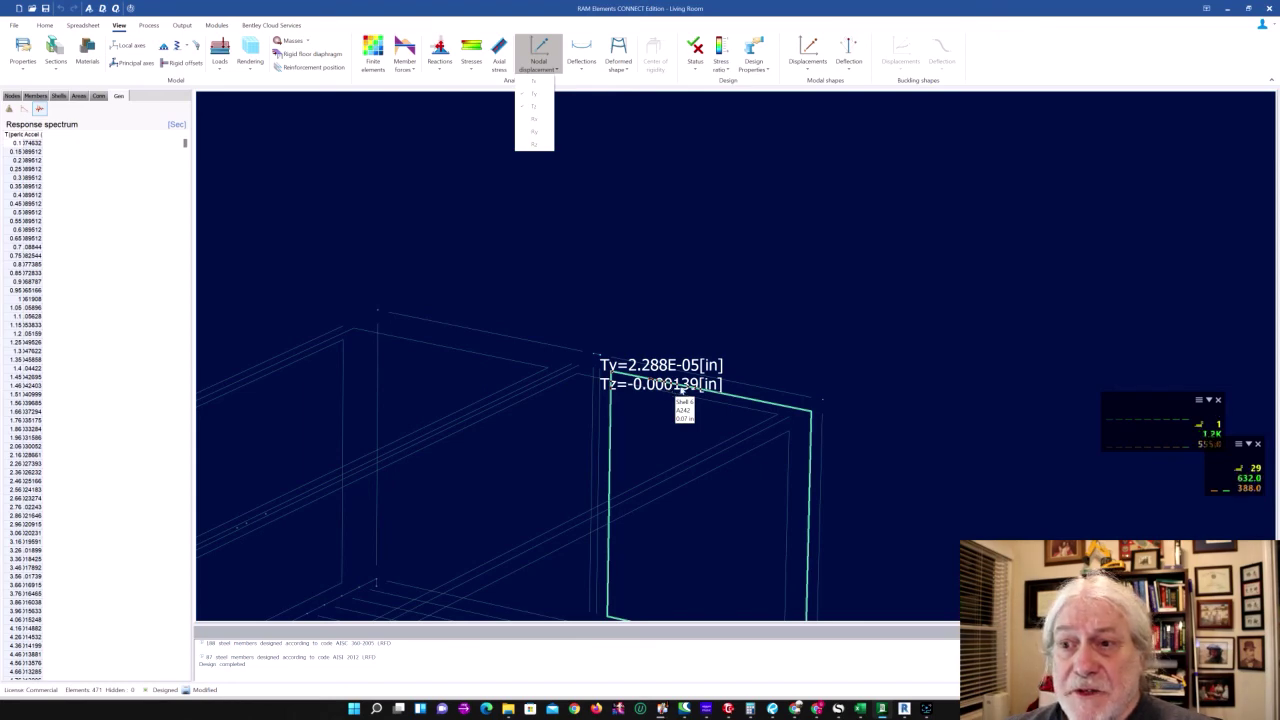
scroll(672, 390, down, 2)
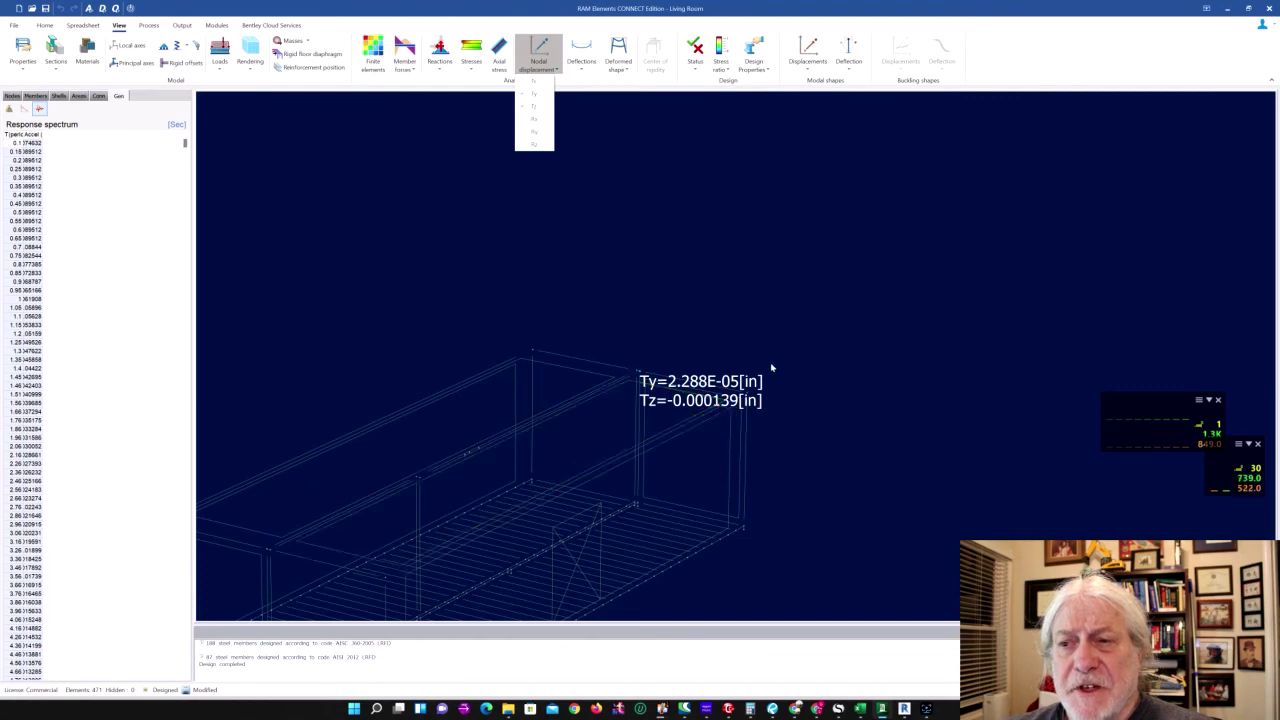
scroll(771, 368, down, 2)
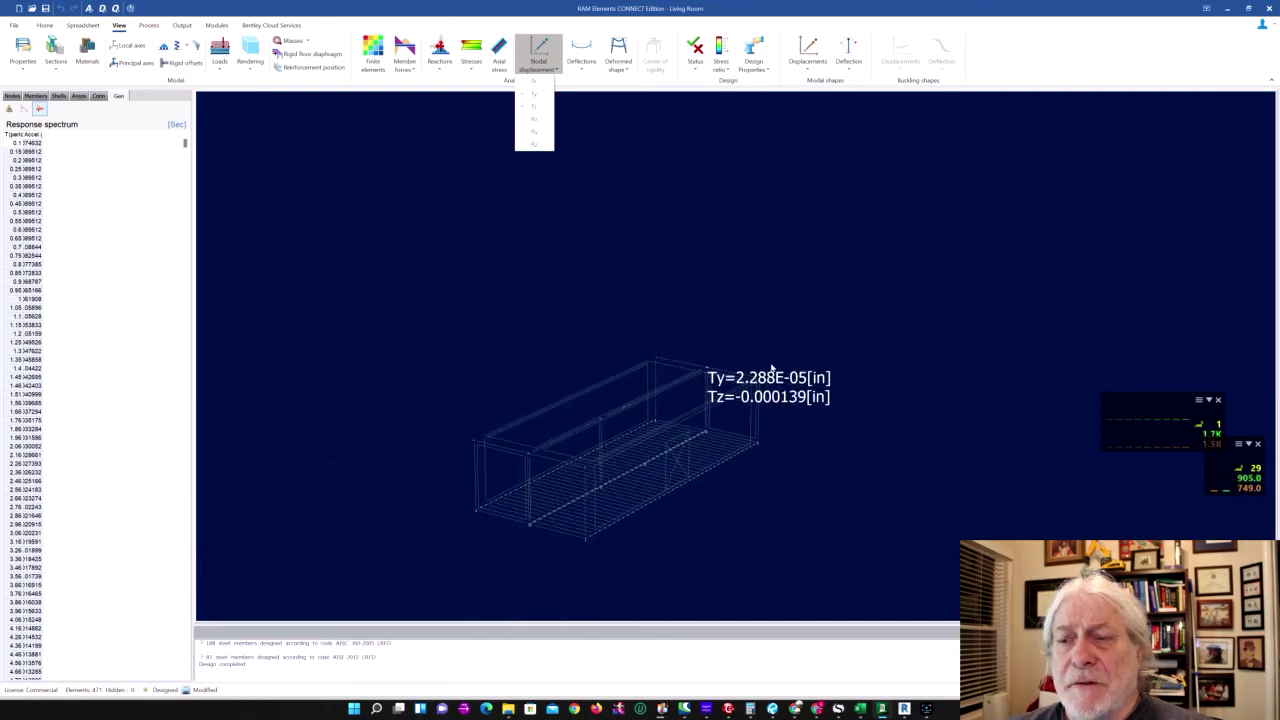
scroll(771, 368, down, 1)
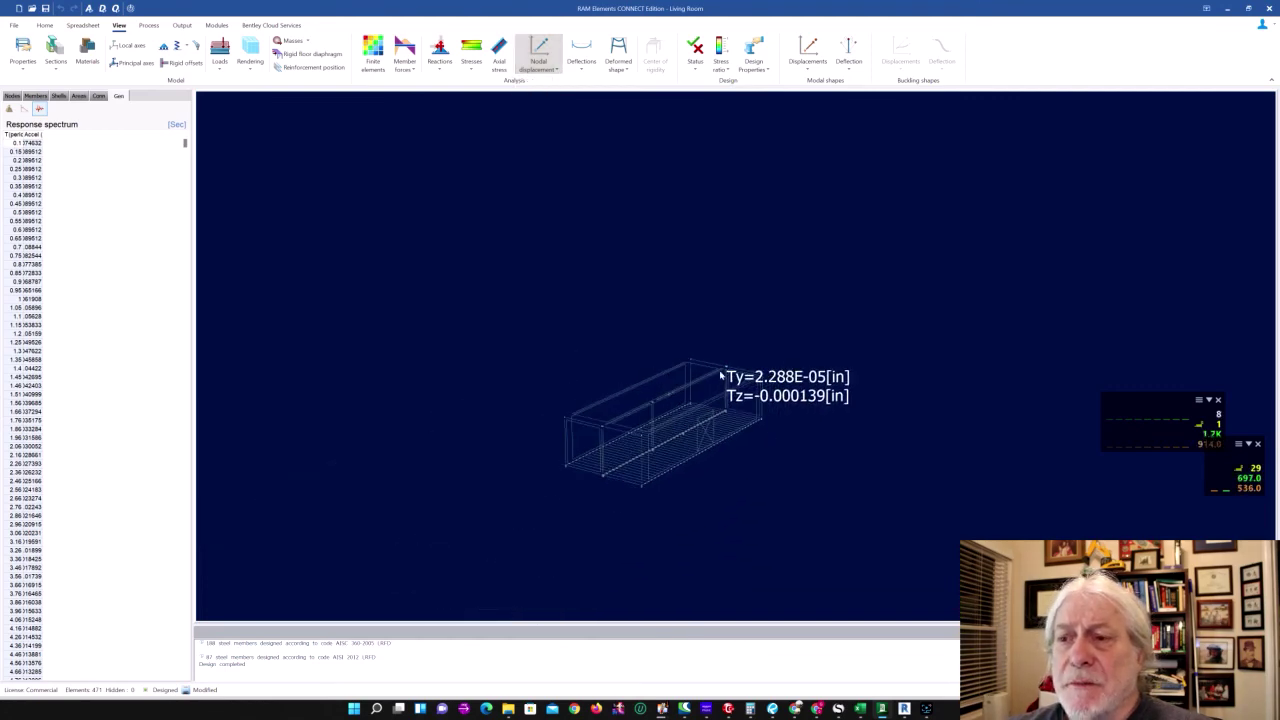
scroll(720, 374, up, 1)
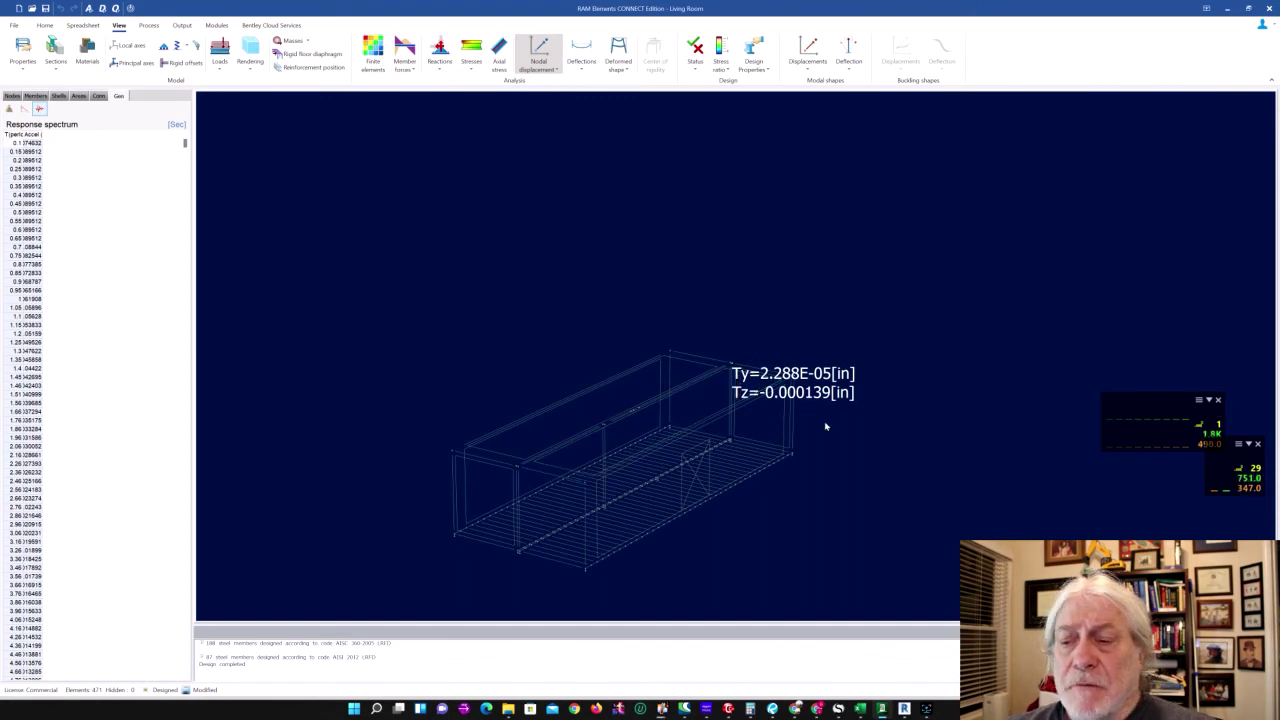